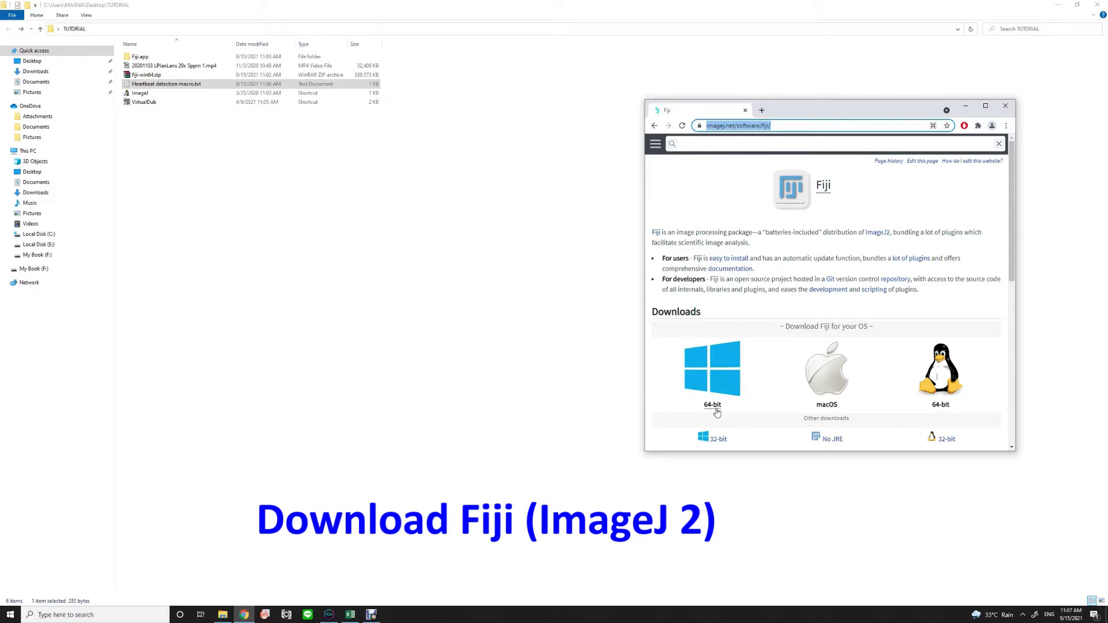
Try to download the 64-bit Windows version of Fiji from its website, dismissing the duplicate download dialog
{"action": "scroll", "coordinate": [712, 343], "scroll_direction": "down", "scroll_amount": 1}
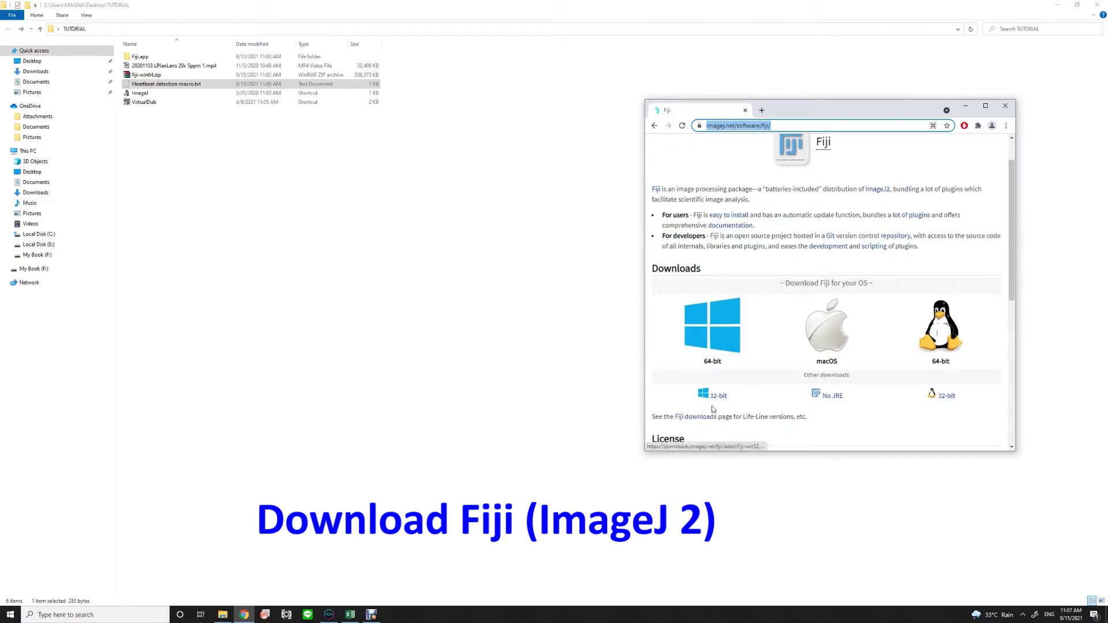
{"action": "left_click", "coordinate": [712, 372]}
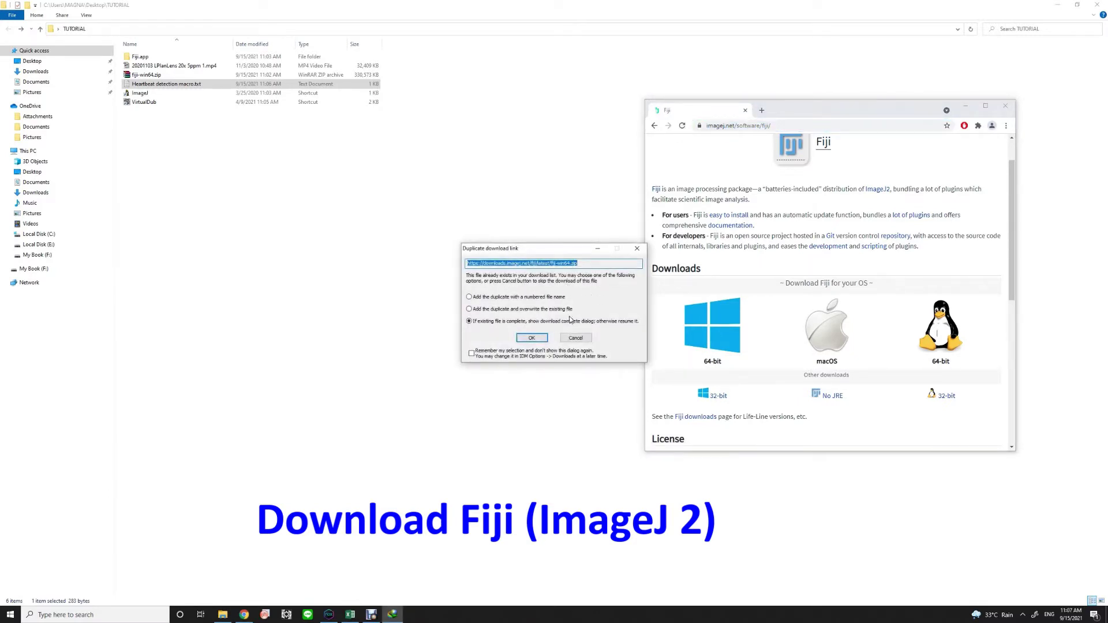
{"action": "left_click", "coordinate": [636, 248]}
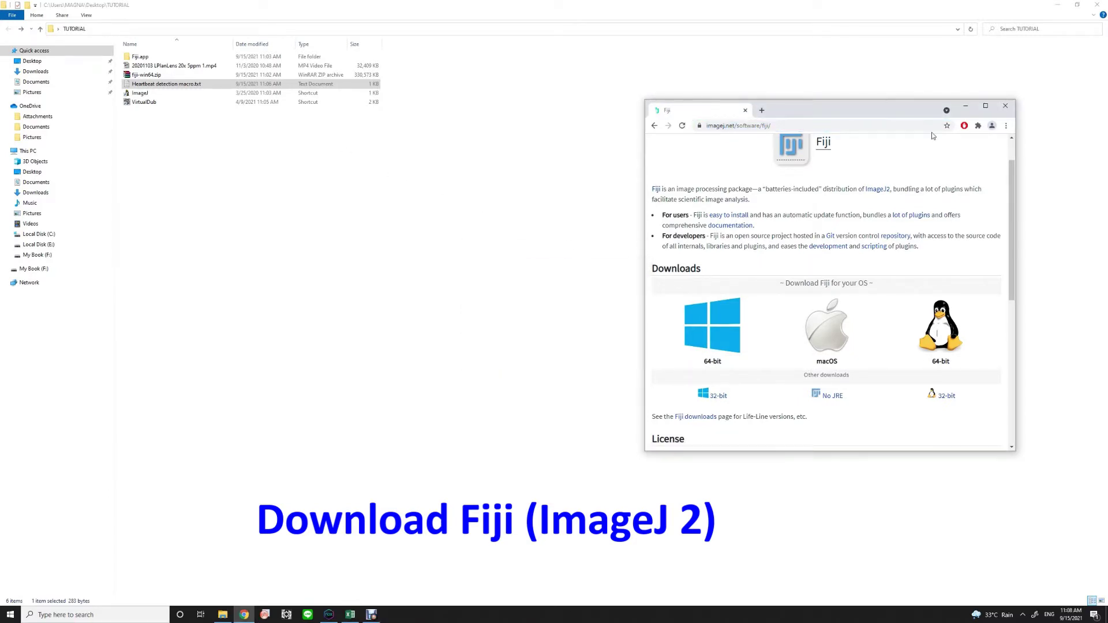
{"action": "left_click", "coordinate": [965, 106]}
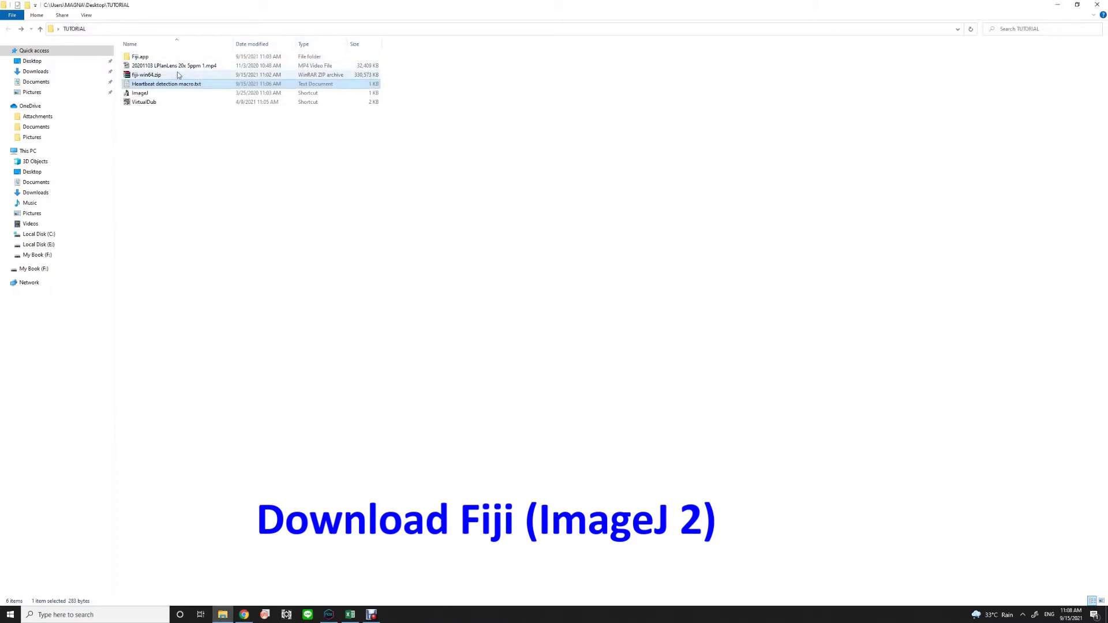
Extract fiji-win64.zip into the TUTORIAL folder and open the Fiji.app folder
{"action": "left_click", "coordinate": [146, 75]}
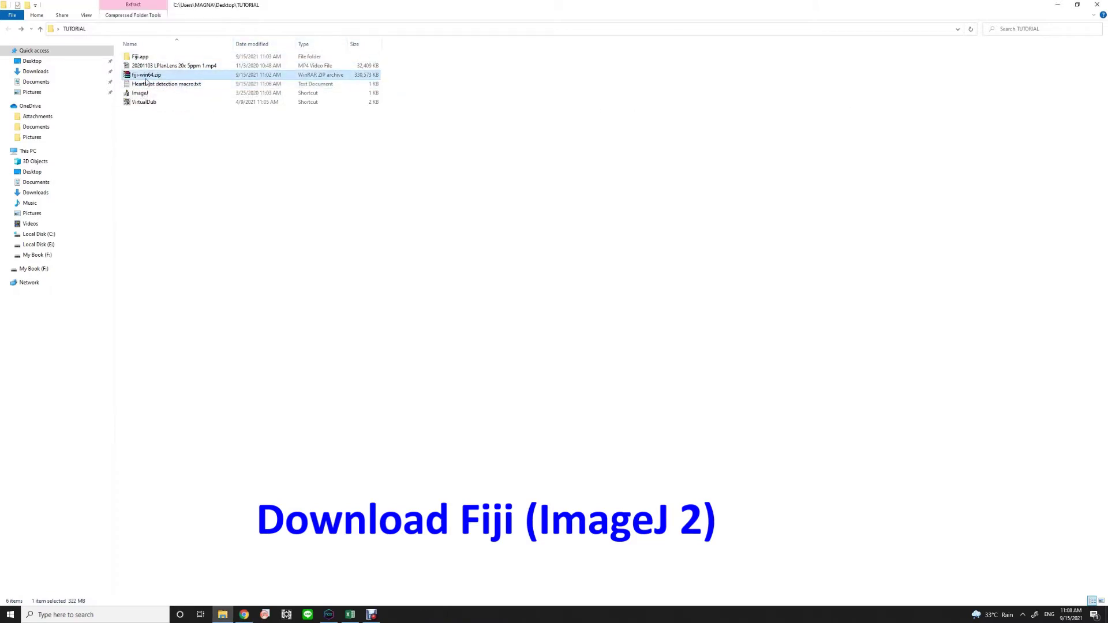
{"action": "right_click", "coordinate": [148, 78]}
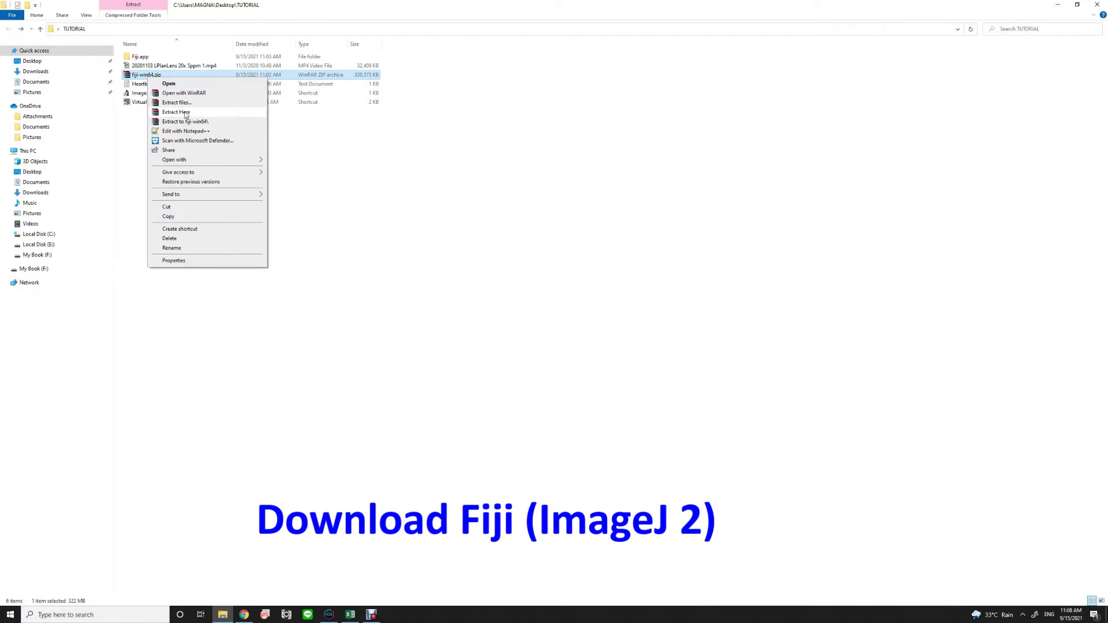
{"action": "left_click", "coordinate": [186, 113]}
{"action": "left_click", "coordinate": [139, 57]}
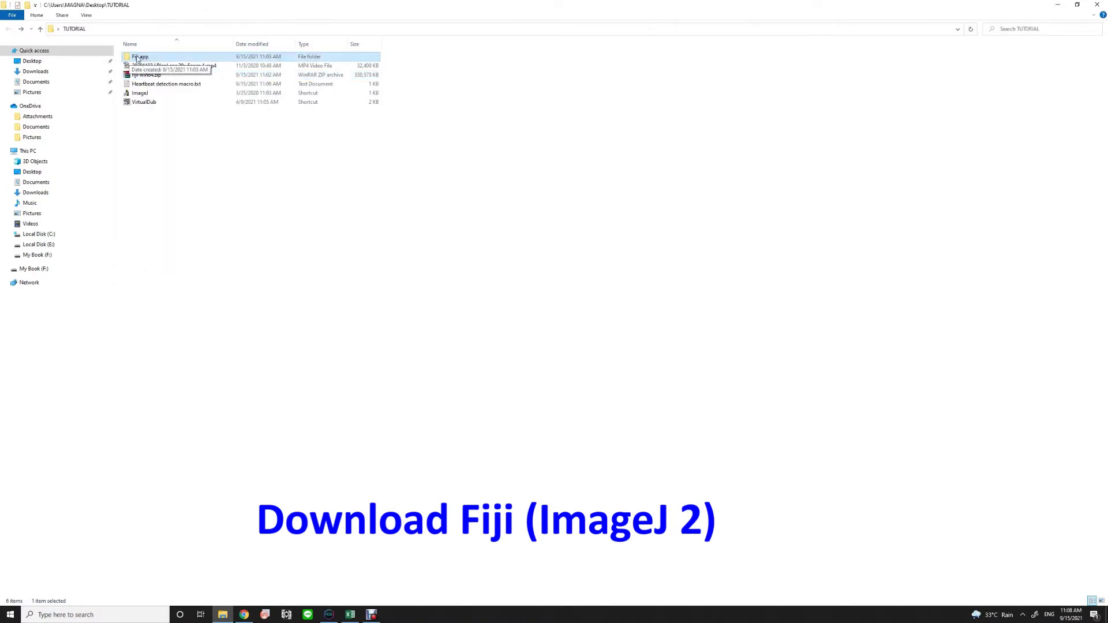
{"action": "double_click", "coordinate": [148, 58]}
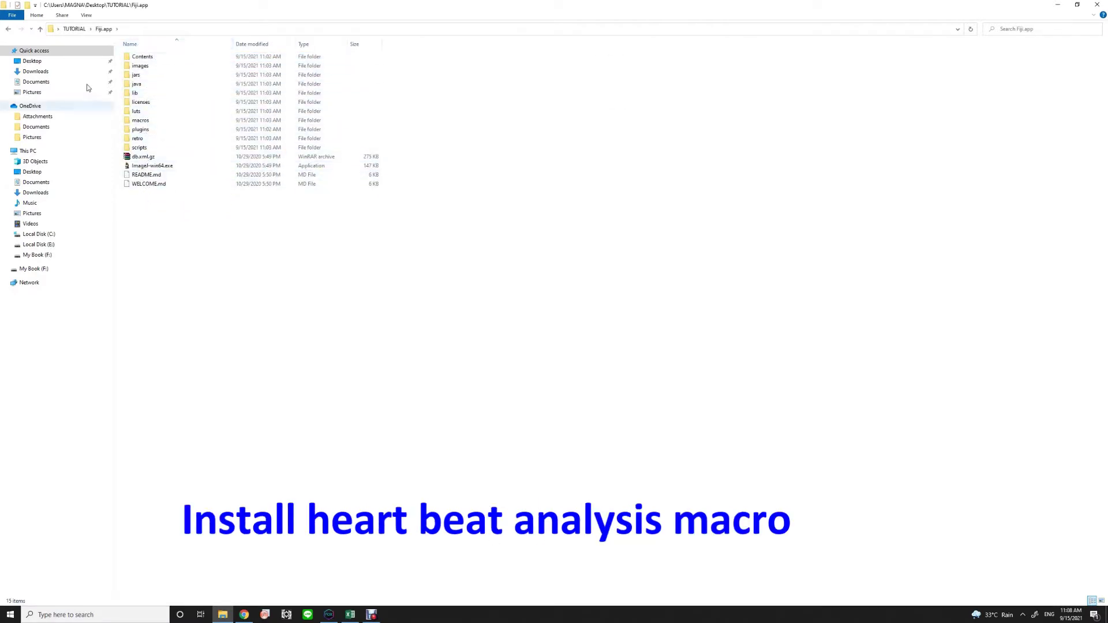
Open Heartbeat detection macro.txt from the TUTORIAL folder, review its macro code and close the file
{"action": "left_click", "coordinate": [8, 29]}
{"action": "left_click", "coordinate": [173, 85]}
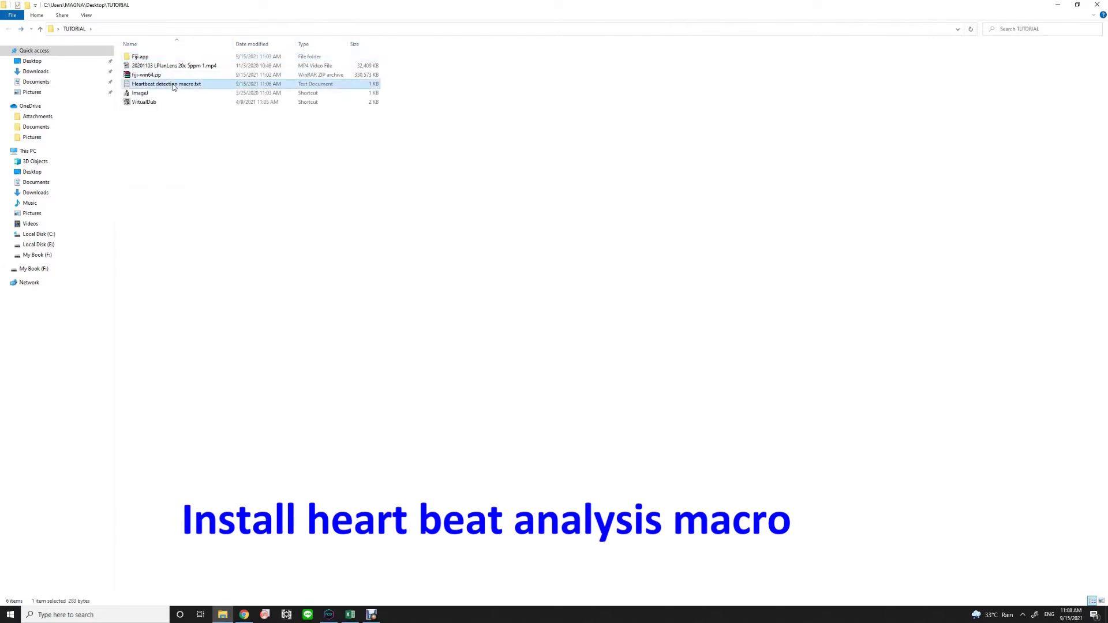
{"action": "double_click", "coordinate": [150, 85]}
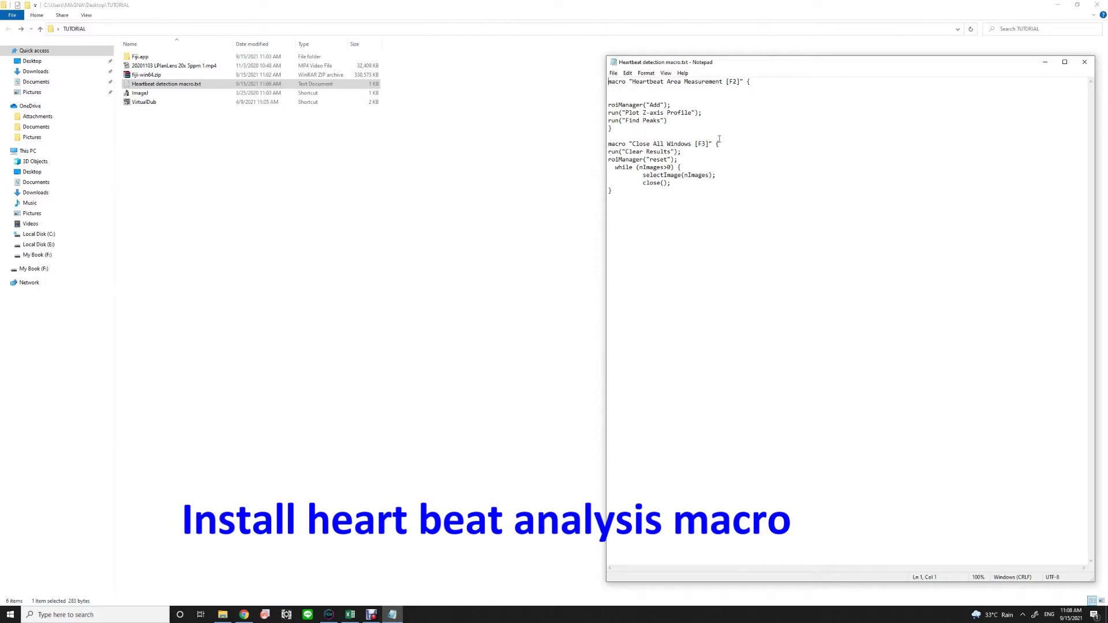
{"action": "left_click_drag", "start_coordinate": [676, 213], "coordinate": [615, 81]}
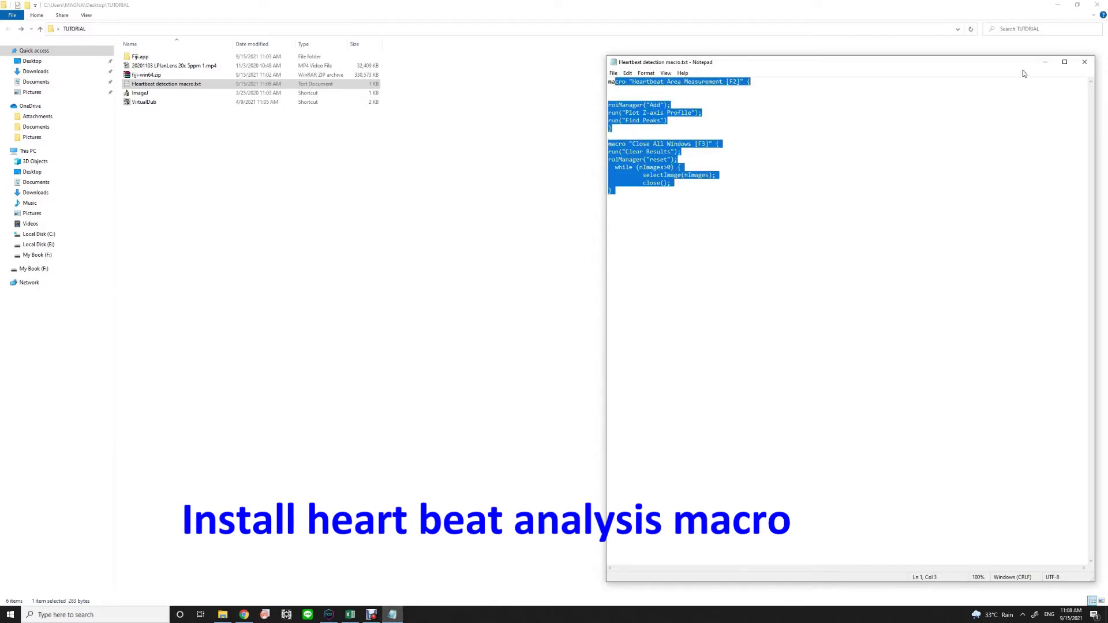
{"action": "left_click", "coordinate": [1085, 62]}
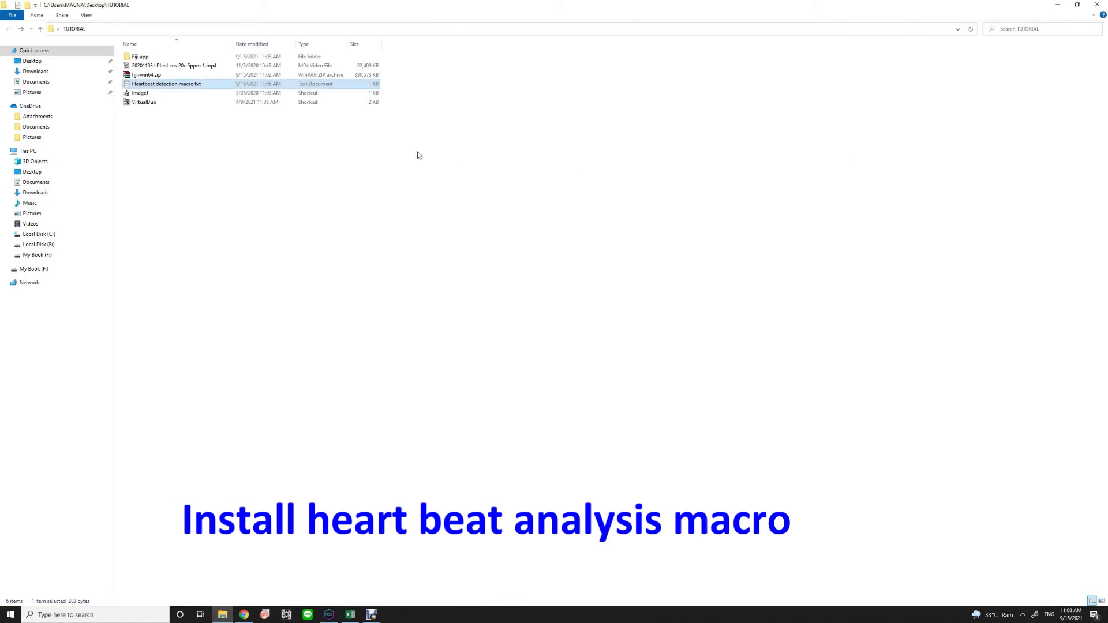
Copy Heartbeat detection macro.txt from the TUTORIAL folder into the toolsets folder under Fiji.app\macros
{"action": "right_click", "coordinate": [180, 84]}
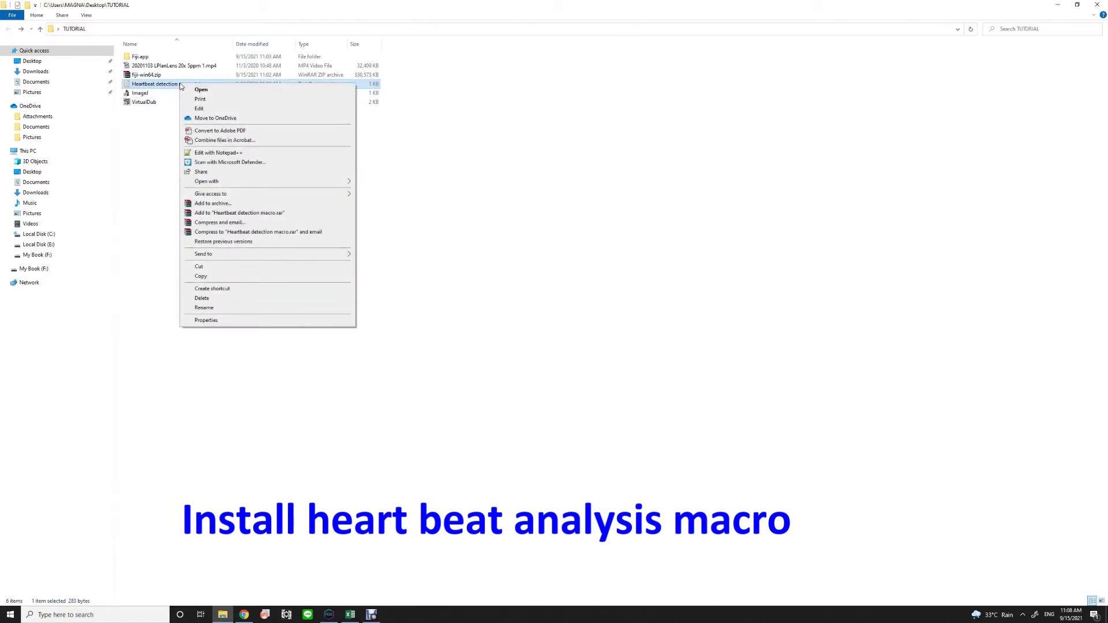
{"action": "left_click", "coordinate": [219, 276]}
{"action": "double_click", "coordinate": [141, 57]}
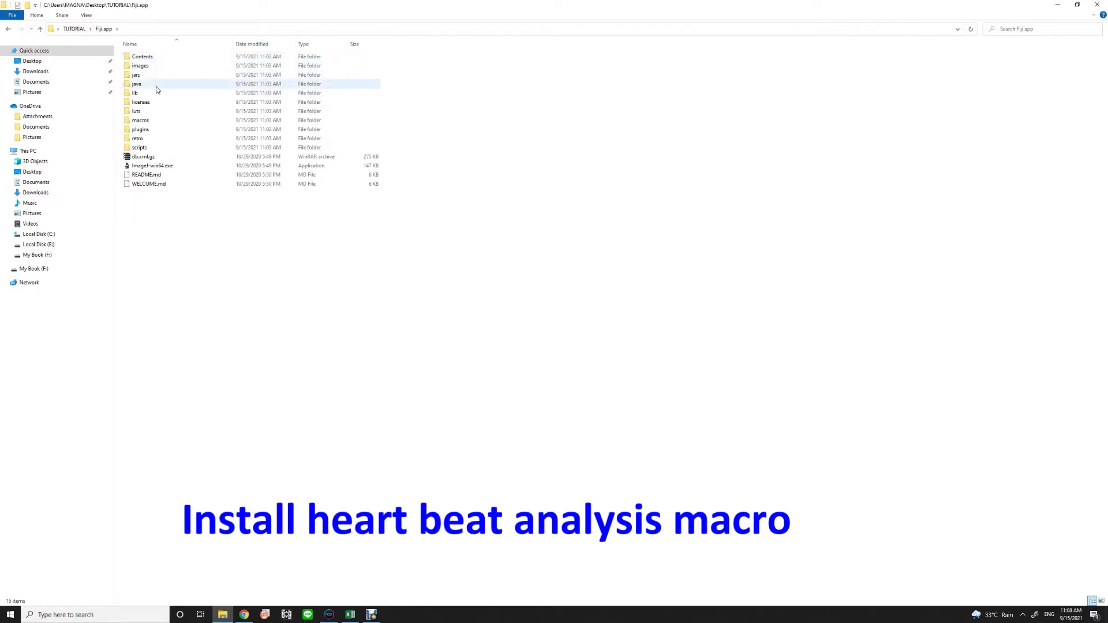
{"action": "double_click", "coordinate": [141, 120]}
{"action": "double_click", "coordinate": [143, 66]}
{"action": "right_click", "coordinate": [154, 113]}
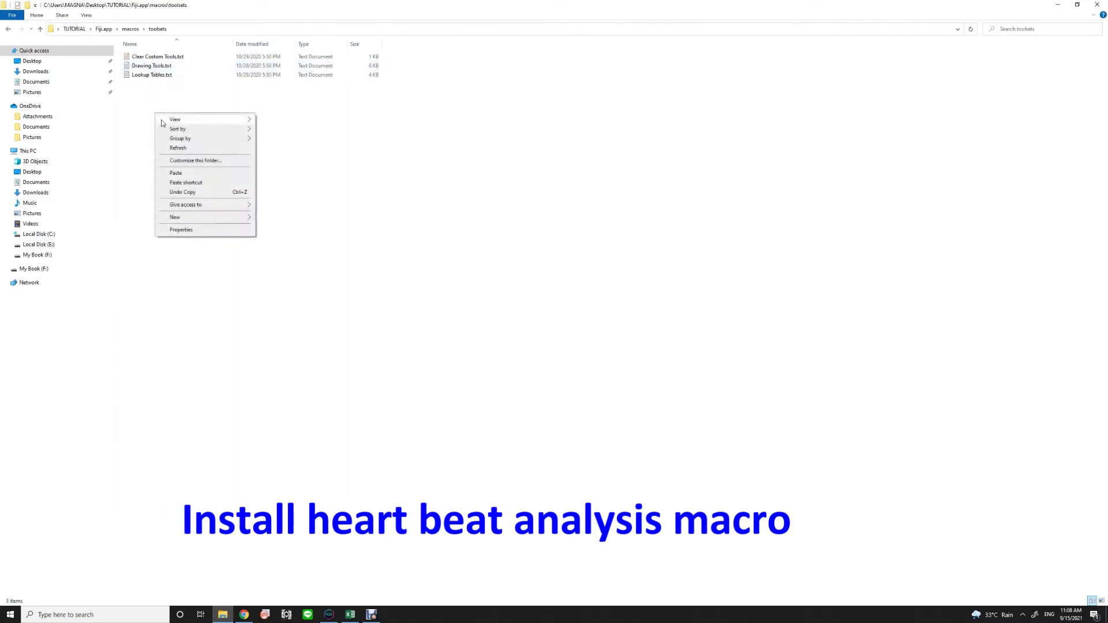
{"action": "left_click", "coordinate": [178, 173]}
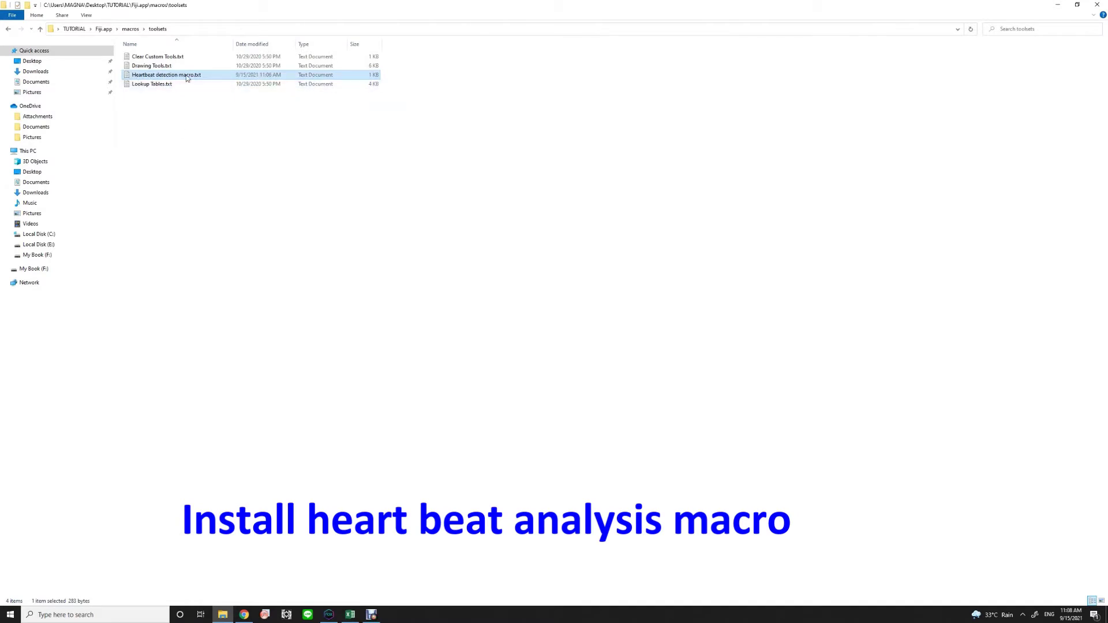
{"action": "left_click", "coordinate": [190, 140]}
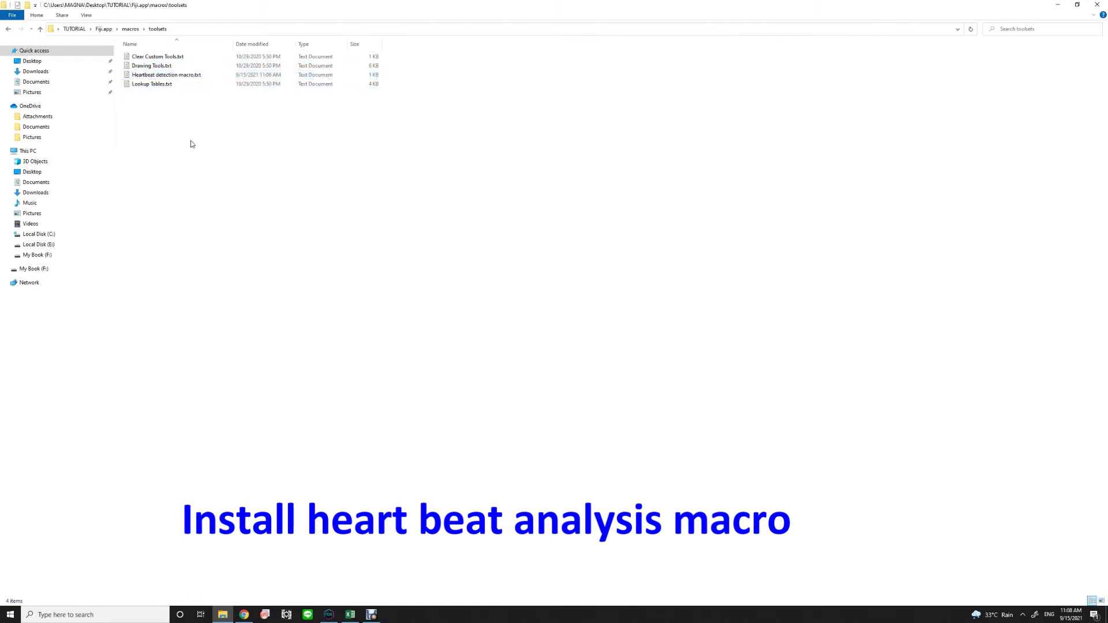
Launch ImageJ-win64.exe from the Fiji.app folder and load the Heartbeat detection macro toolset
{"action": "left_click", "coordinate": [8, 30]}
{"action": "left_click", "coordinate": [8, 30]}
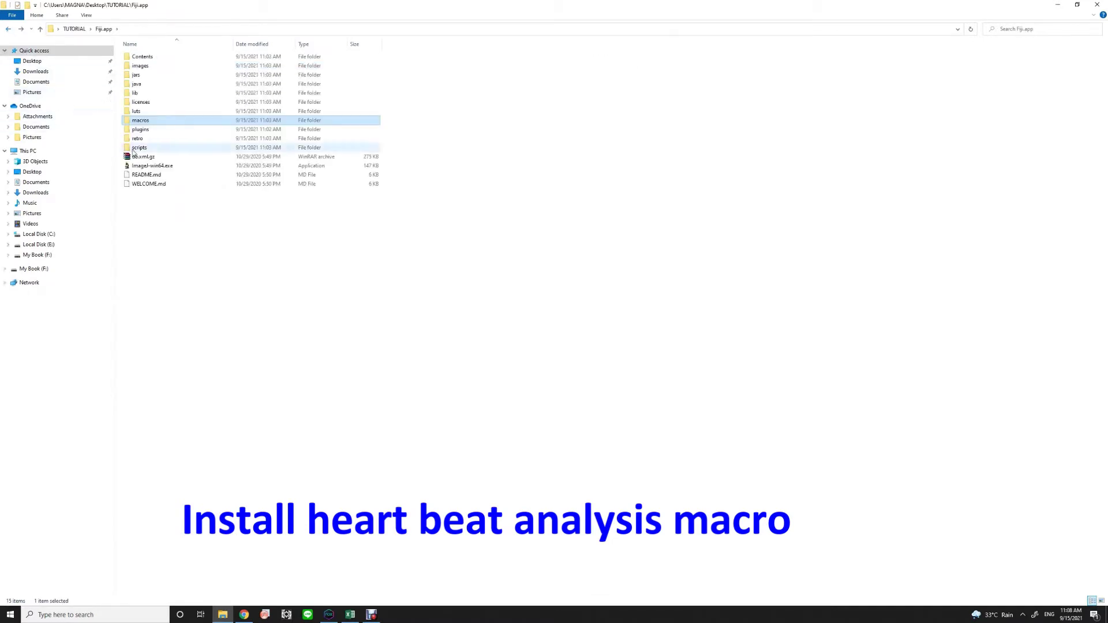
{"action": "double_click", "coordinate": [145, 167]}
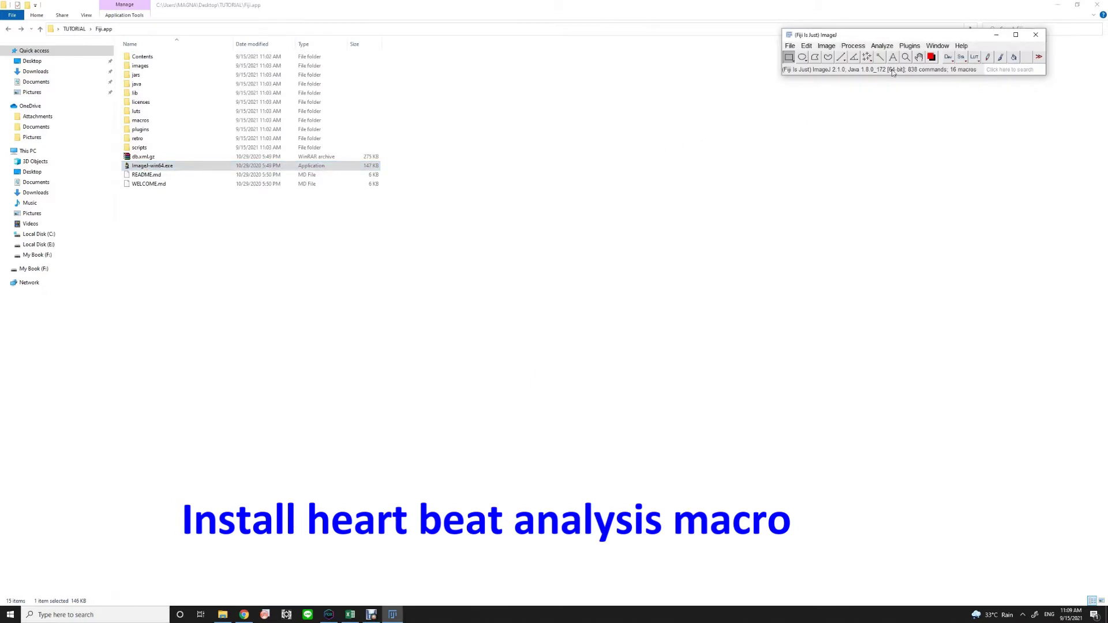
{"action": "left_click", "coordinate": [1039, 57]}
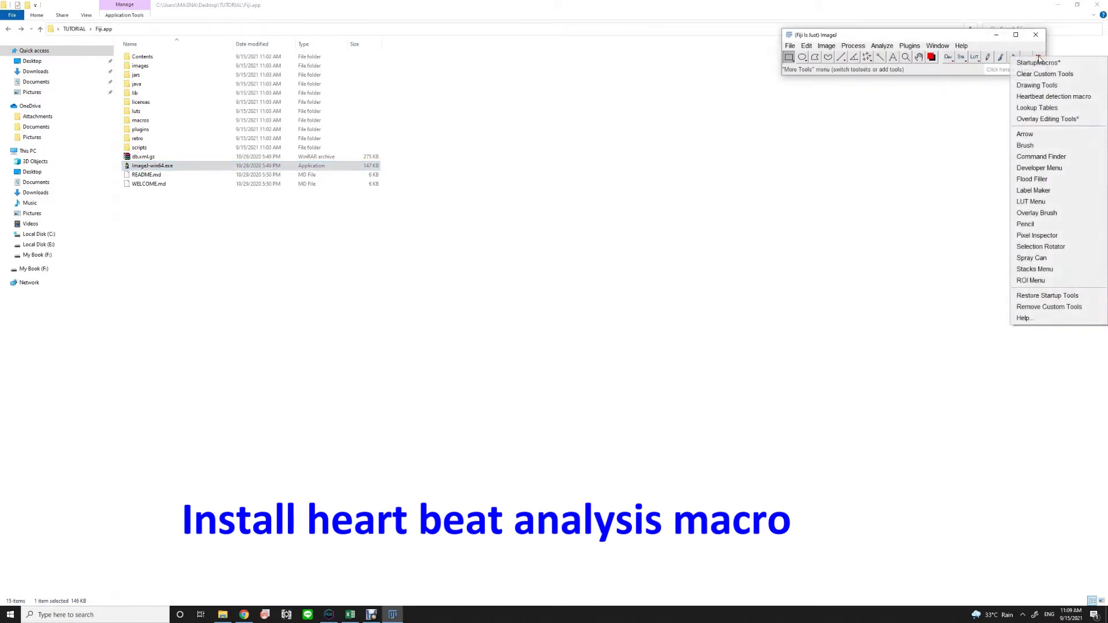
{"action": "left_click", "coordinate": [1069, 99]}
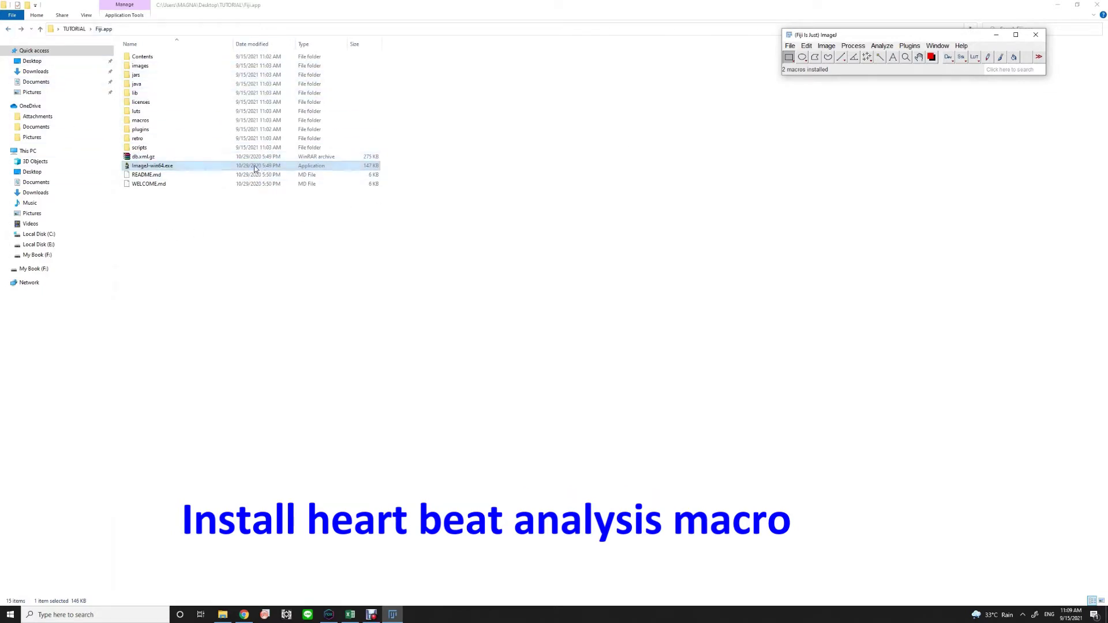
Return to the TUTORIAL folder and bring the ImageJ window back to the front
{"action": "left_click", "coordinate": [8, 29]}
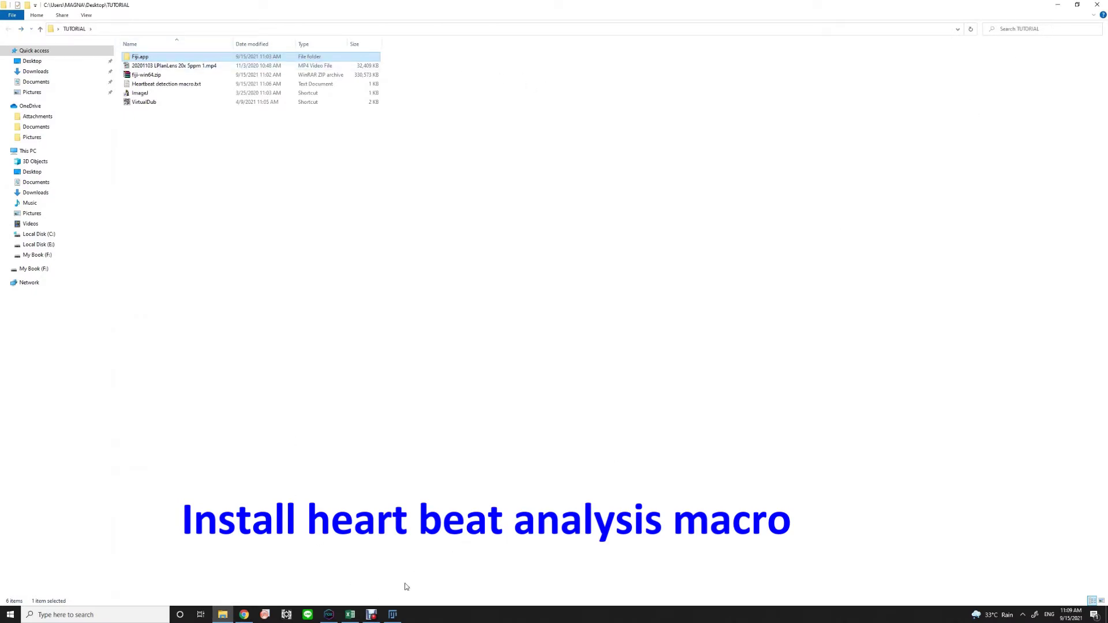
{"action": "left_click", "coordinate": [392, 614]}
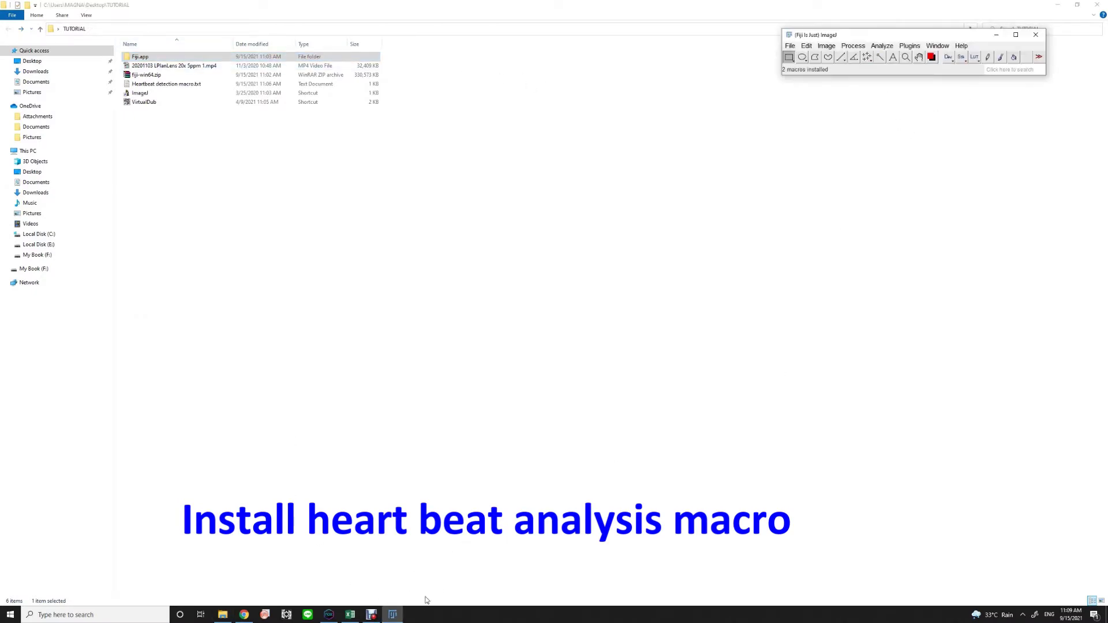
{"action": "left_click", "coordinate": [371, 615]}
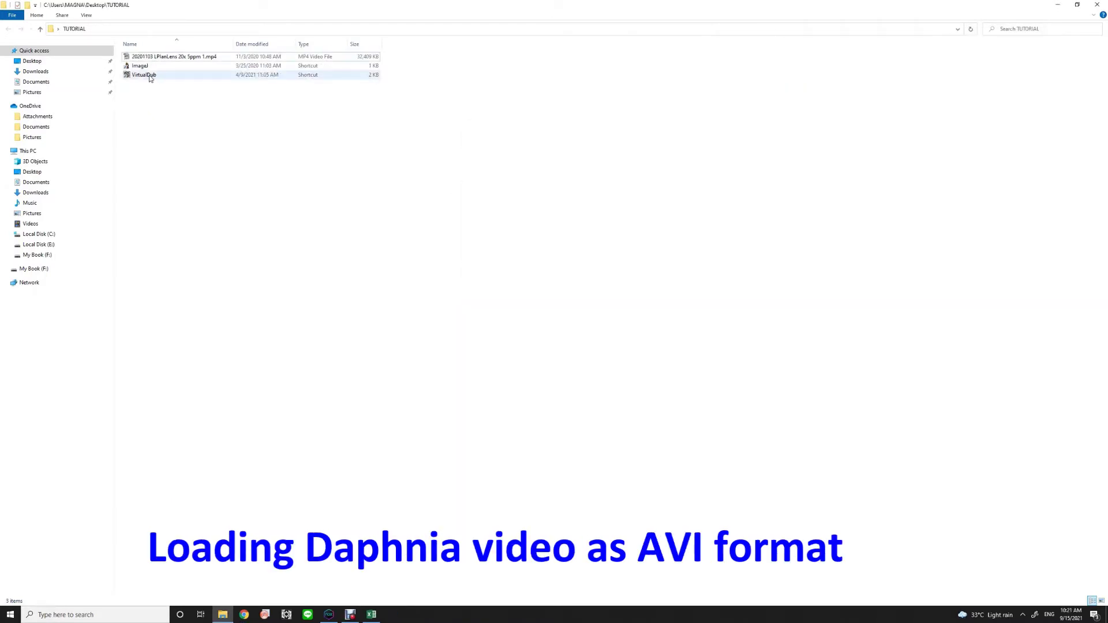
Load 20201103 LPlanLens 20x 5ppm 1.mp4 in VirtualDub and save it as an AVI of the same name in the TUTORIAL folder
{"action": "double_click", "coordinate": [150, 76]}
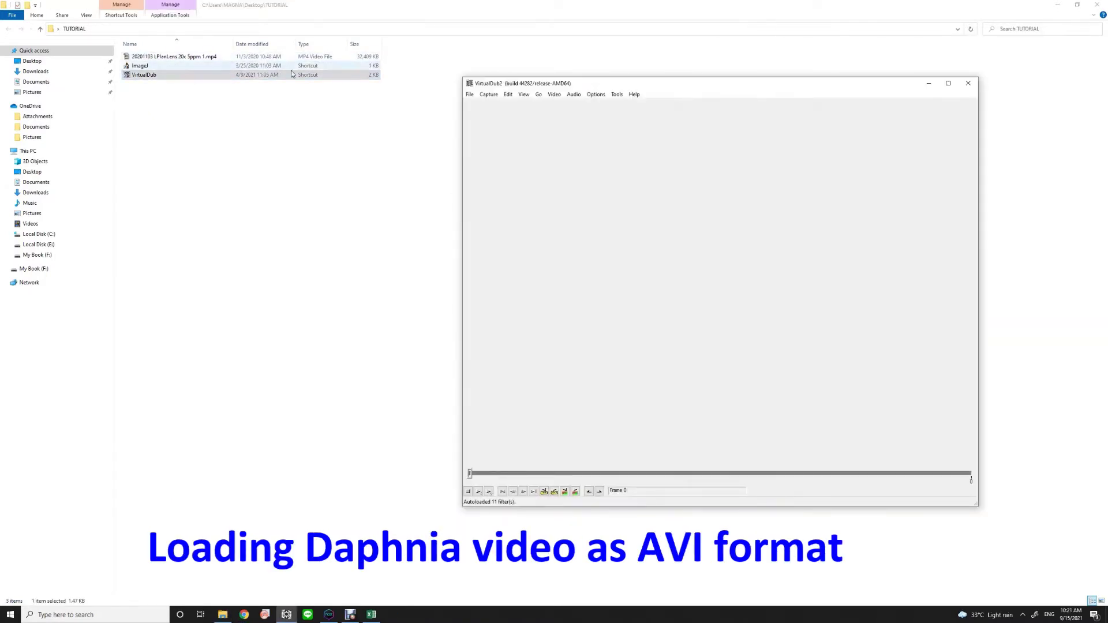
{"action": "left_click_drag", "start_coordinate": [173, 56], "coordinate": [460, 330]}
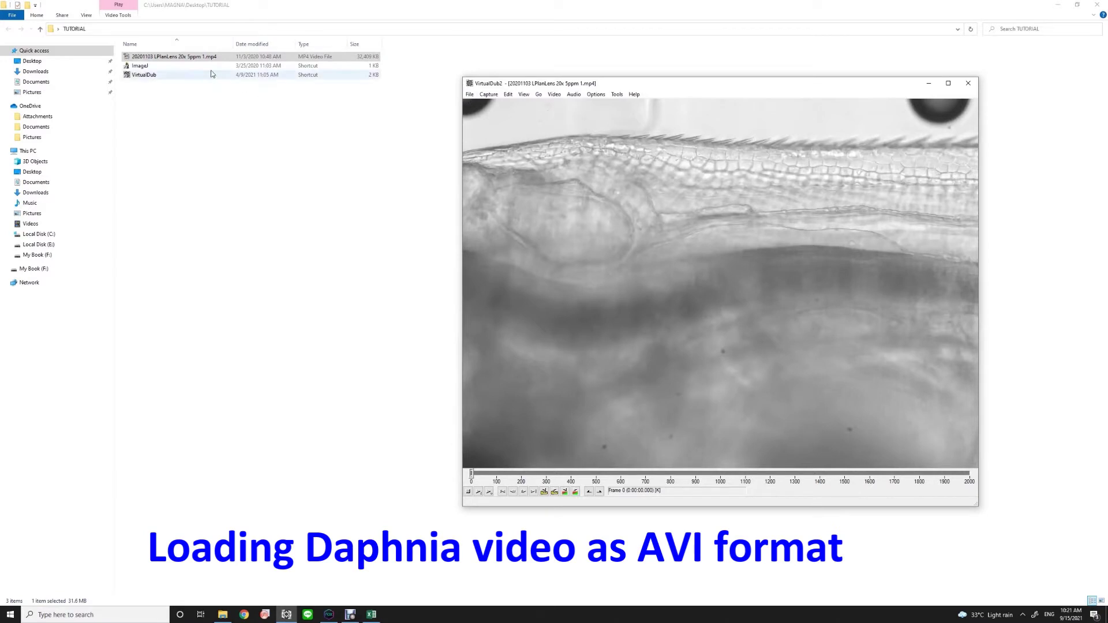
{"action": "left_click", "coordinate": [470, 94]}
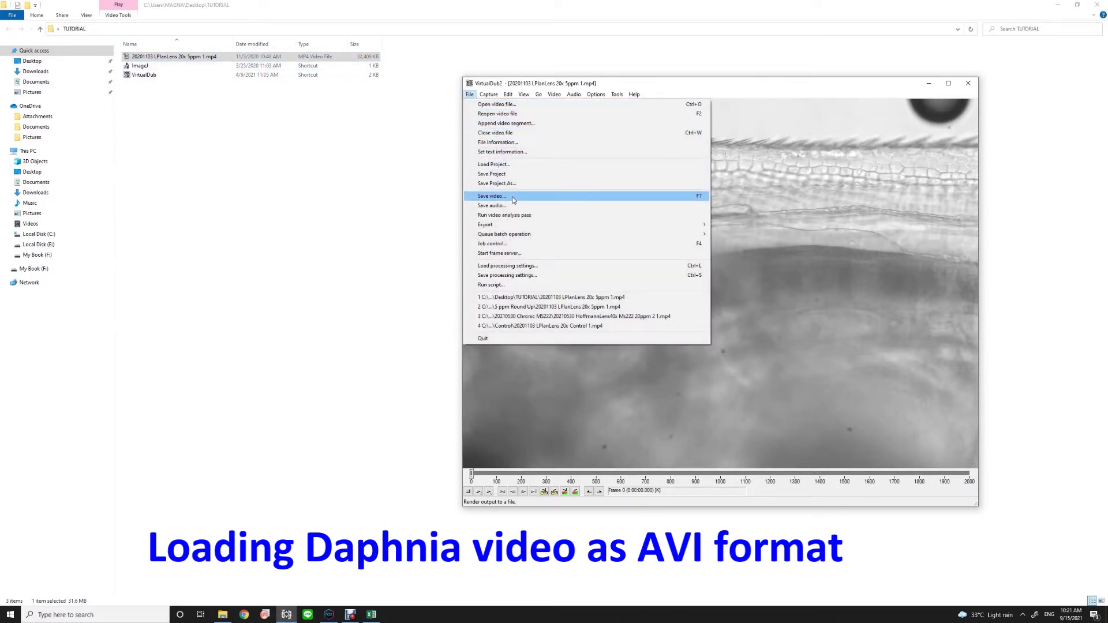
{"action": "left_click", "coordinate": [513, 197]}
{"action": "scroll", "coordinate": [541, 225], "scroll_direction": "down", "scroll_amount": 3}
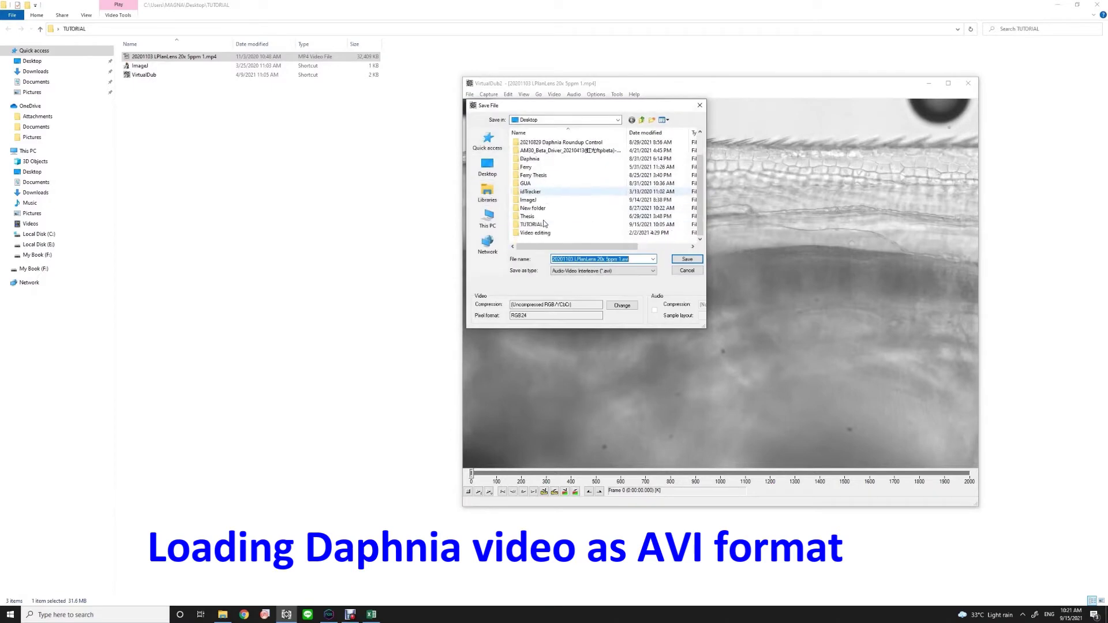
{"action": "double_click", "coordinate": [531, 224]}
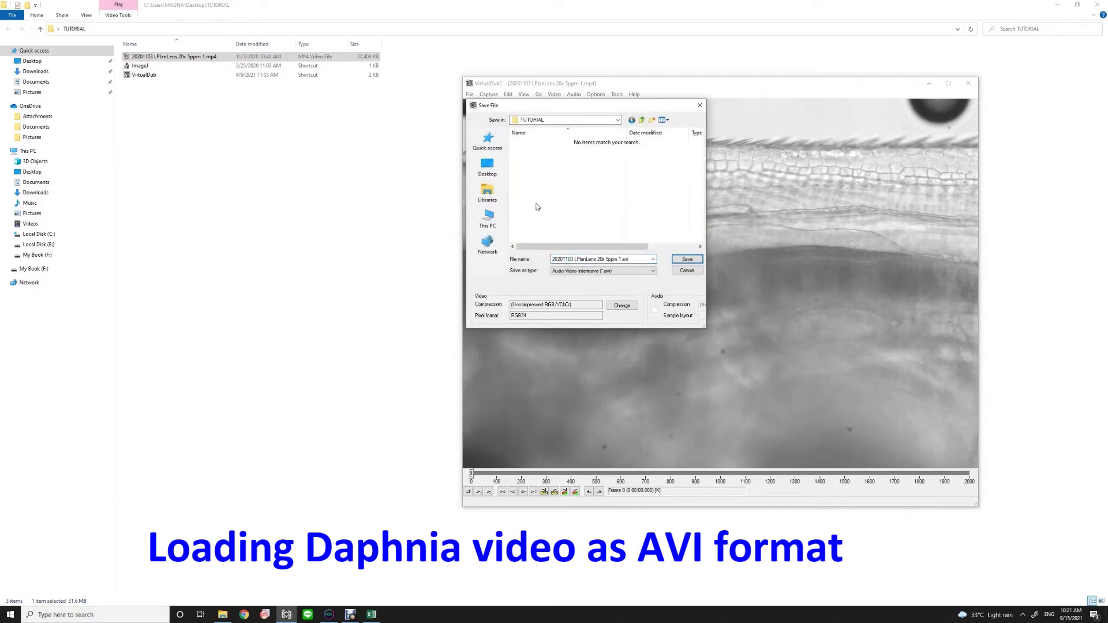
{"action": "left_click", "coordinate": [625, 261]}
{"action": "left_click", "coordinate": [685, 259]}
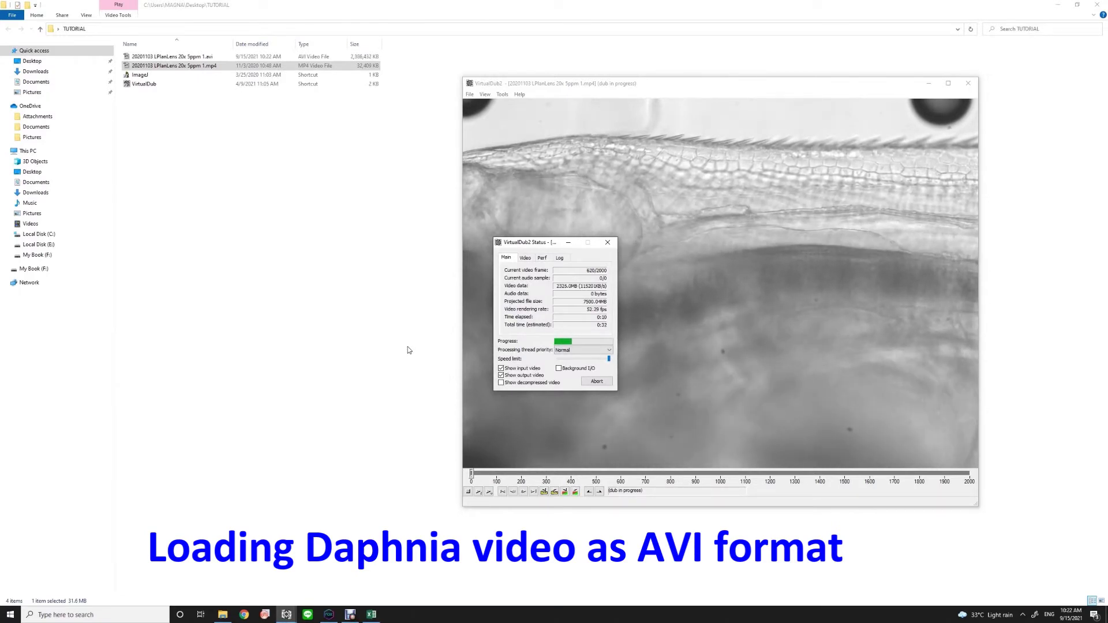
{"action": "left_click_drag", "start_coordinate": [531, 242], "coordinate": [352, 222]}
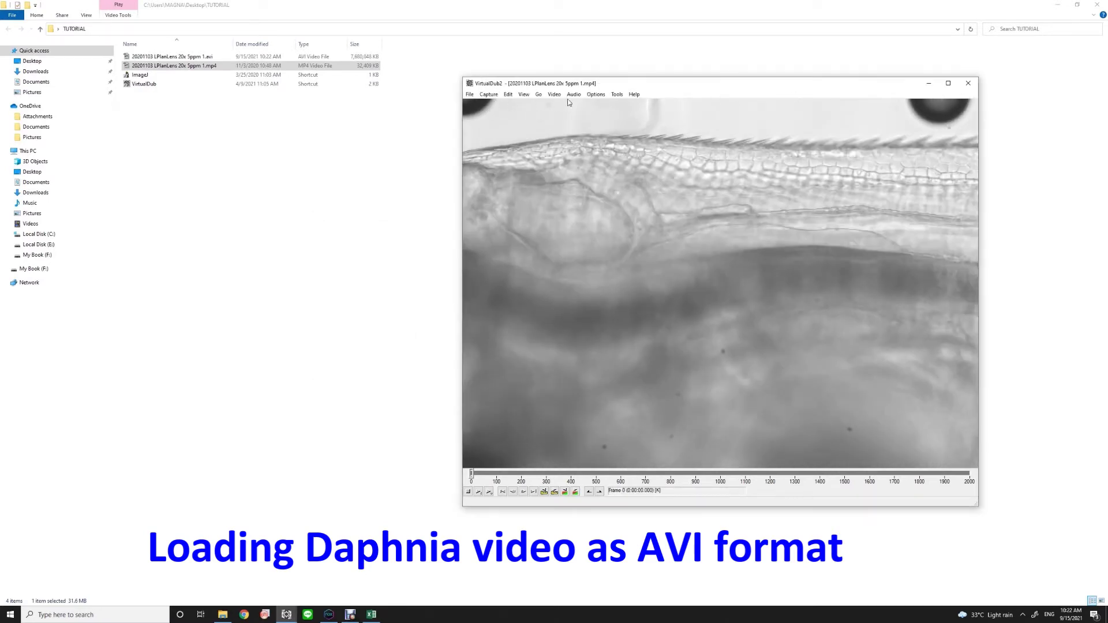
{"action": "left_click", "coordinate": [969, 85]}
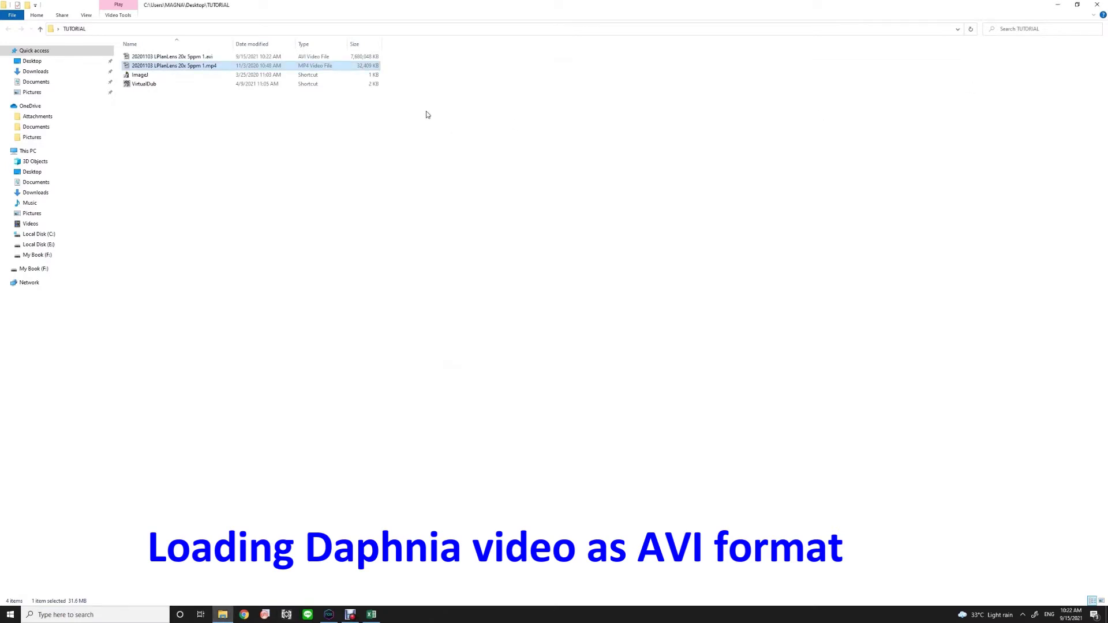
Launch ImageJ from its shortcut in the TUTORIAL folder
{"action": "left_click", "coordinate": [144, 57]}
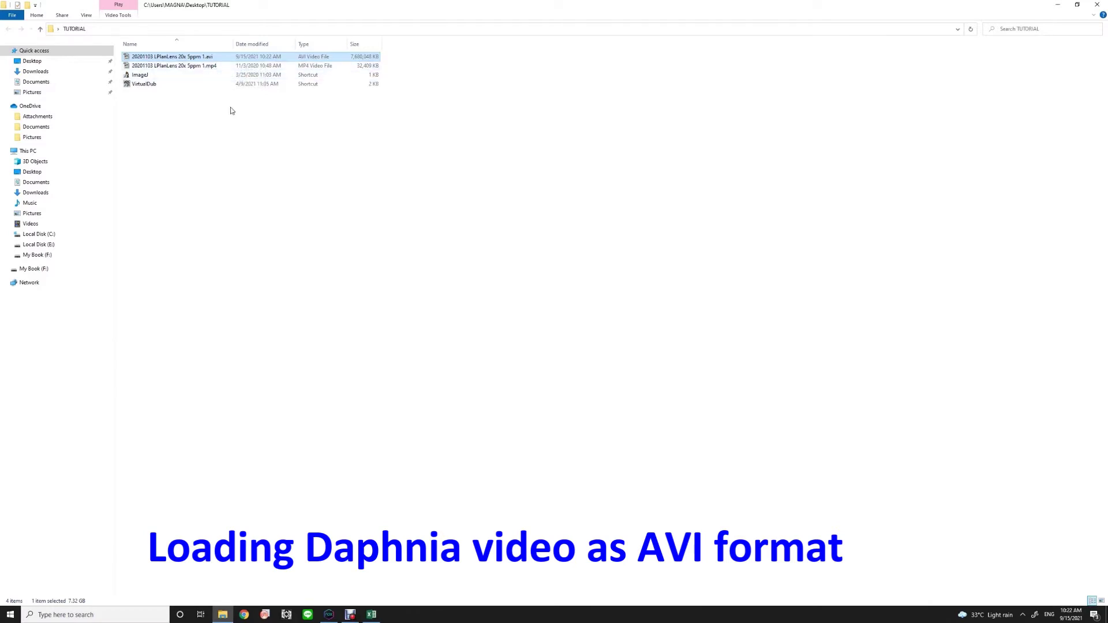
{"action": "left_click", "coordinate": [226, 151]}
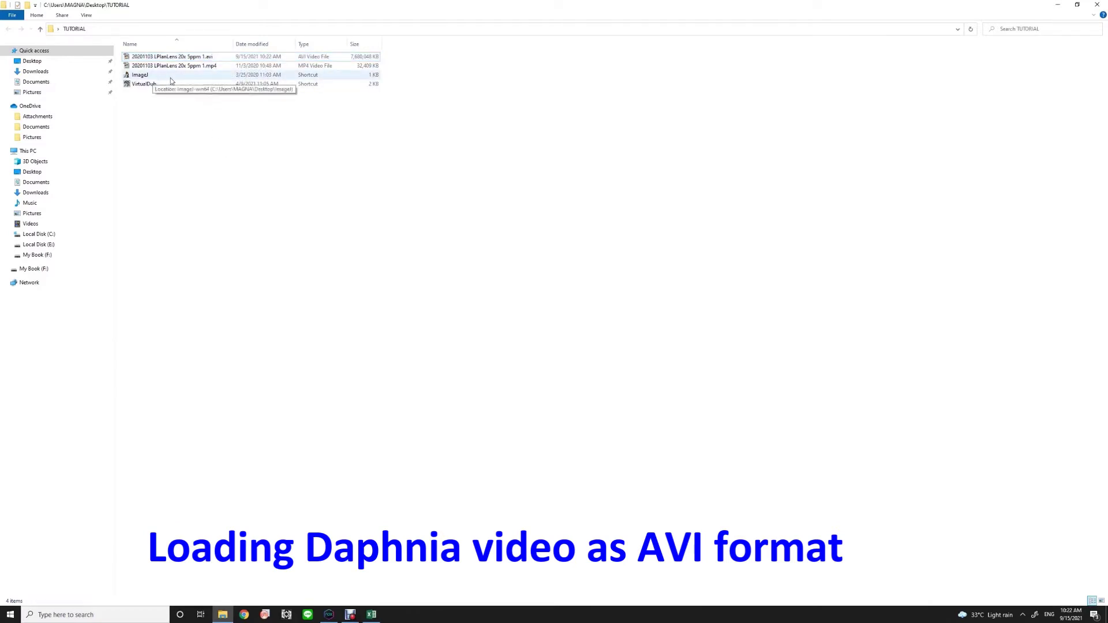
{"action": "double_click", "coordinate": [151, 76]}
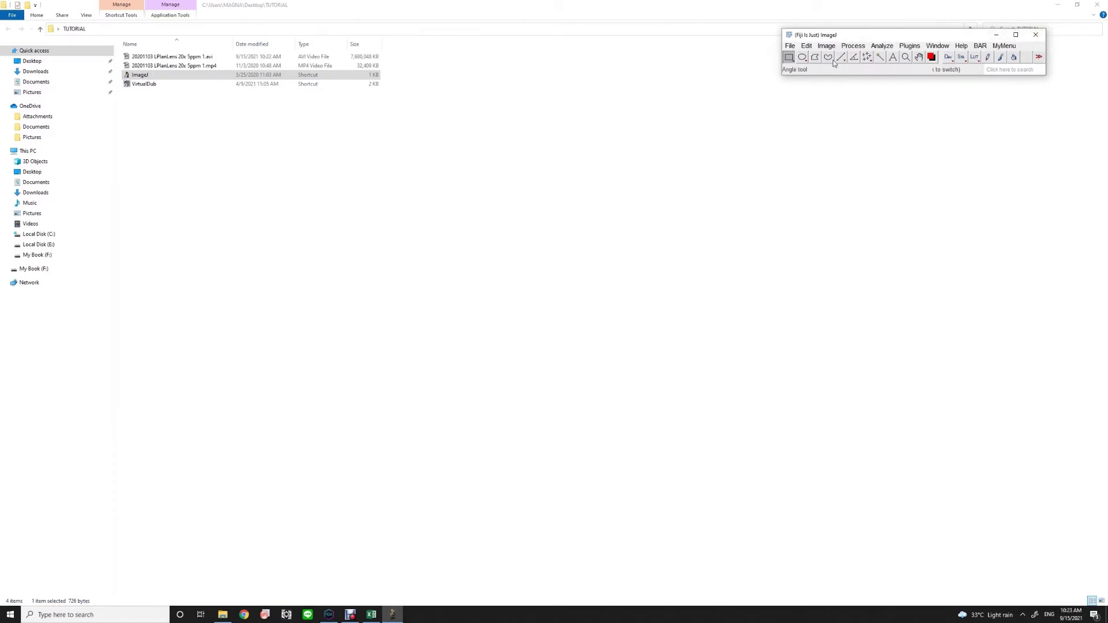
Load the Heartbeat detection macro toolset and open 20201103 LPlanLens 20x 5ppm 1.avi as a grayscale stack without the virtual stack option
{"action": "left_click", "coordinate": [1040, 58]}
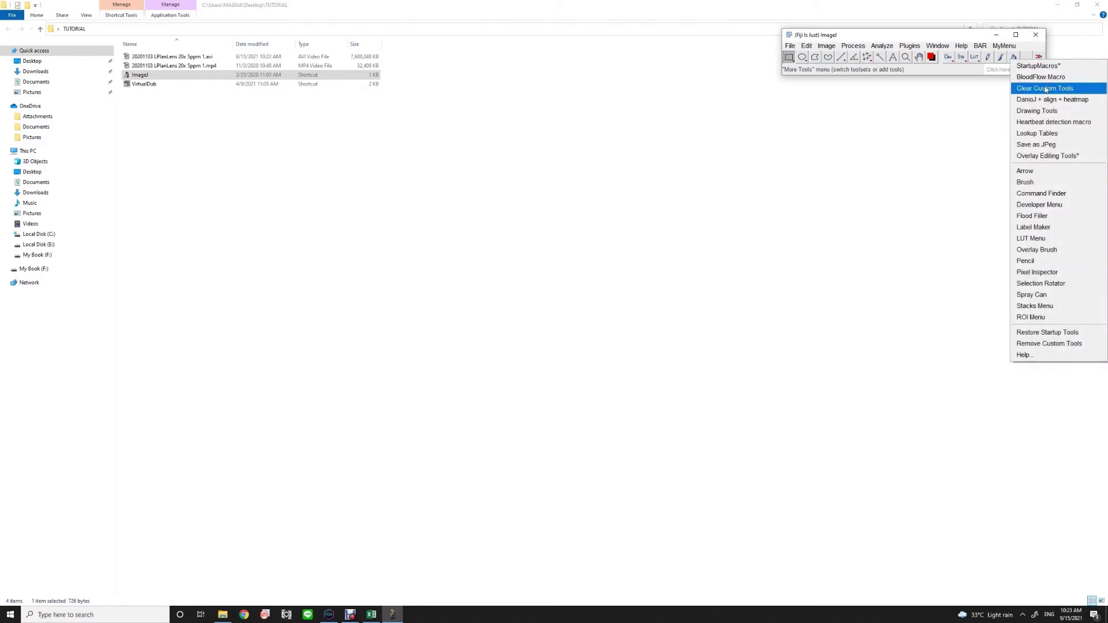
{"action": "left_click", "coordinate": [1055, 125]}
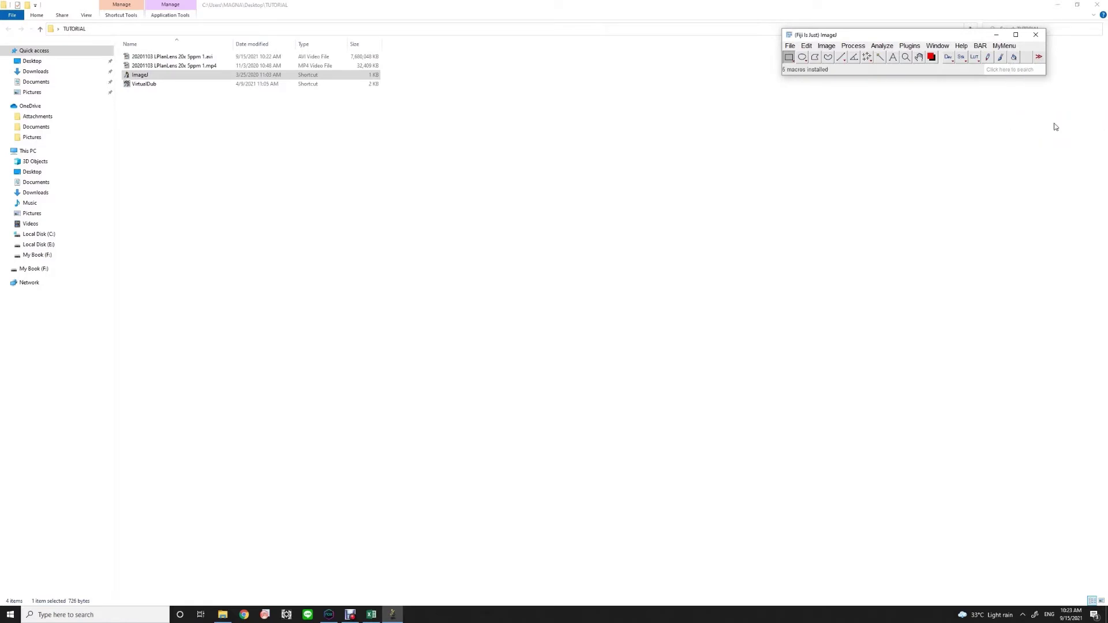
{"action": "left_click_drag", "start_coordinate": [192, 58], "coordinate": [847, 67]}
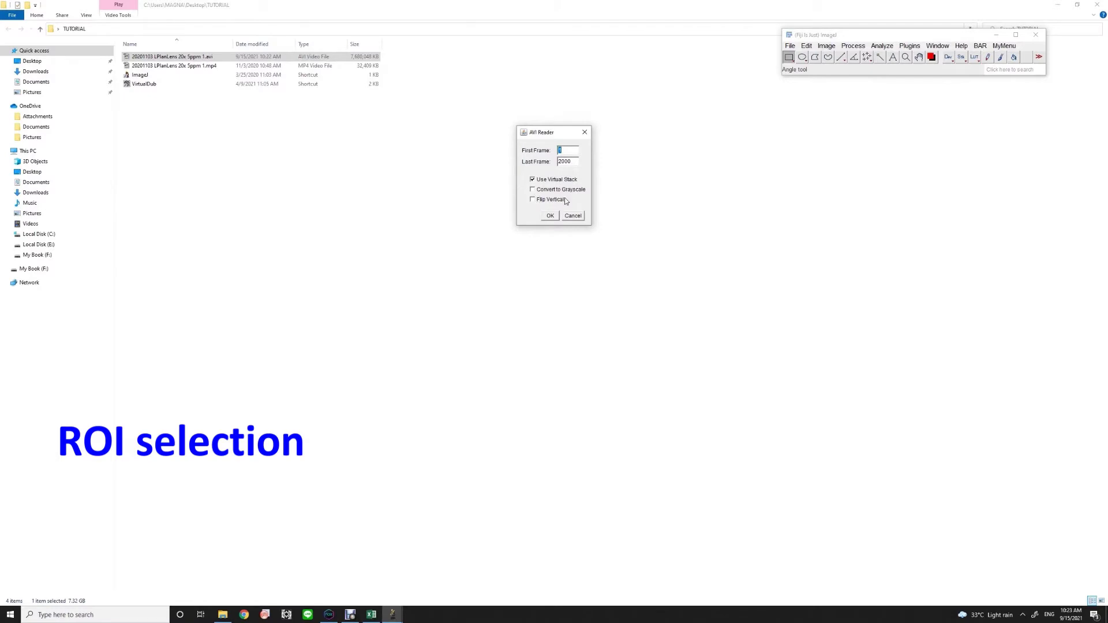
{"action": "left_click", "coordinate": [533, 179]}
{"action": "left_click", "coordinate": [534, 190]}
{"action": "left_click", "coordinate": [549, 217]}
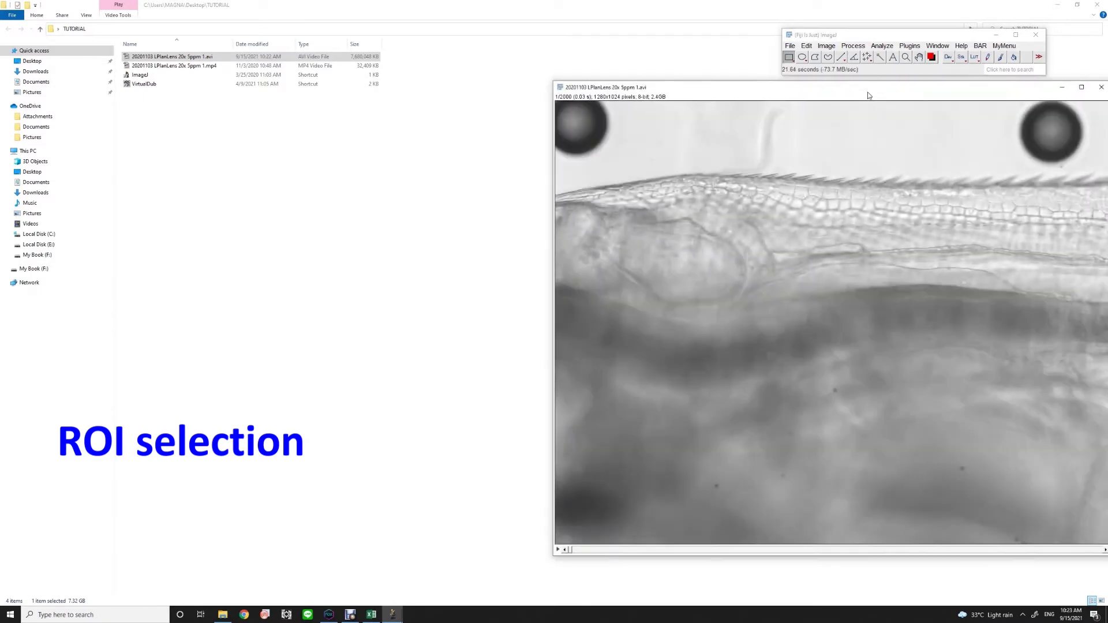
Draw a small oval ROI over the upper part of the heart, adjust its position, and plot its mean intensity across the slices
{"action": "left_click_drag", "start_coordinate": [869, 96], "coordinate": [696, 101]}
{"action": "left_click", "coordinate": [802, 57]}
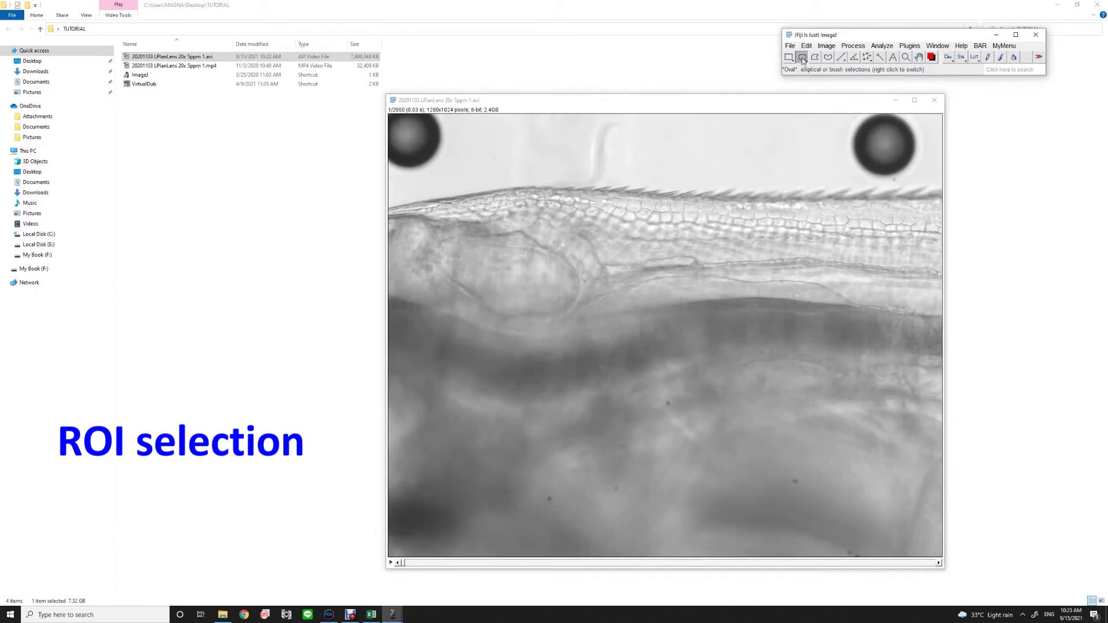
{"action": "left_click_drag", "start_coordinate": [510, 239], "coordinate": [548, 270]}
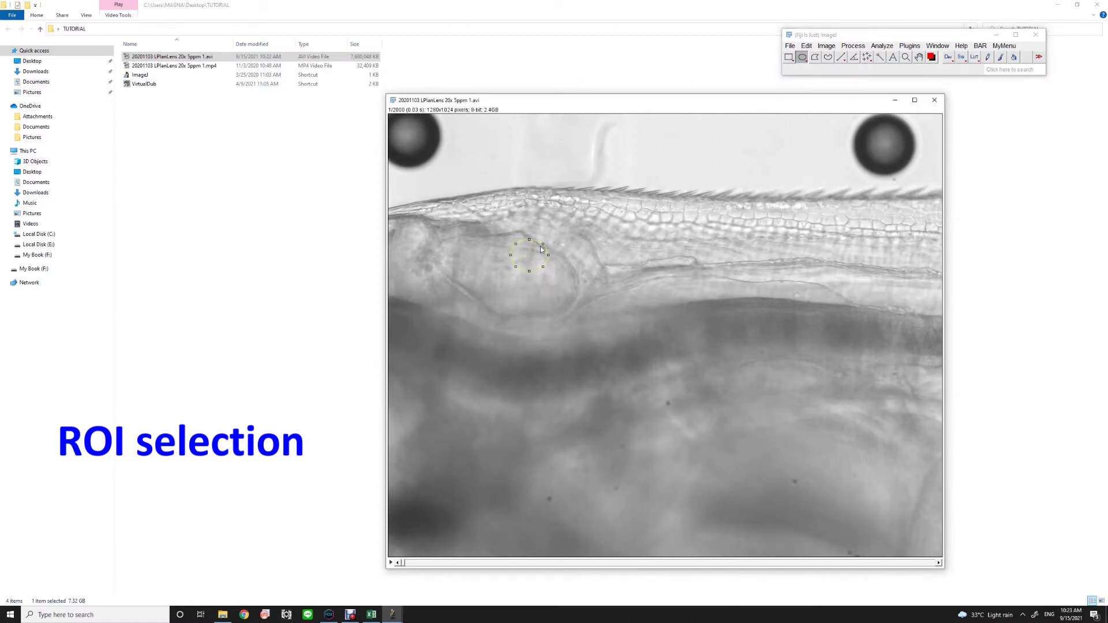
{"action": "left_click_drag", "start_coordinate": [530, 261], "coordinate": [505, 243]}
{"action": "mouse_move", "coordinate": [516, 245]}
{"action": "left_mouse_down"}
{"action": "mouse_move", "coordinate": [547, 270]}
{"action": "mouse_move", "coordinate": [532, 257]}
{"action": "left_mouse_up"}
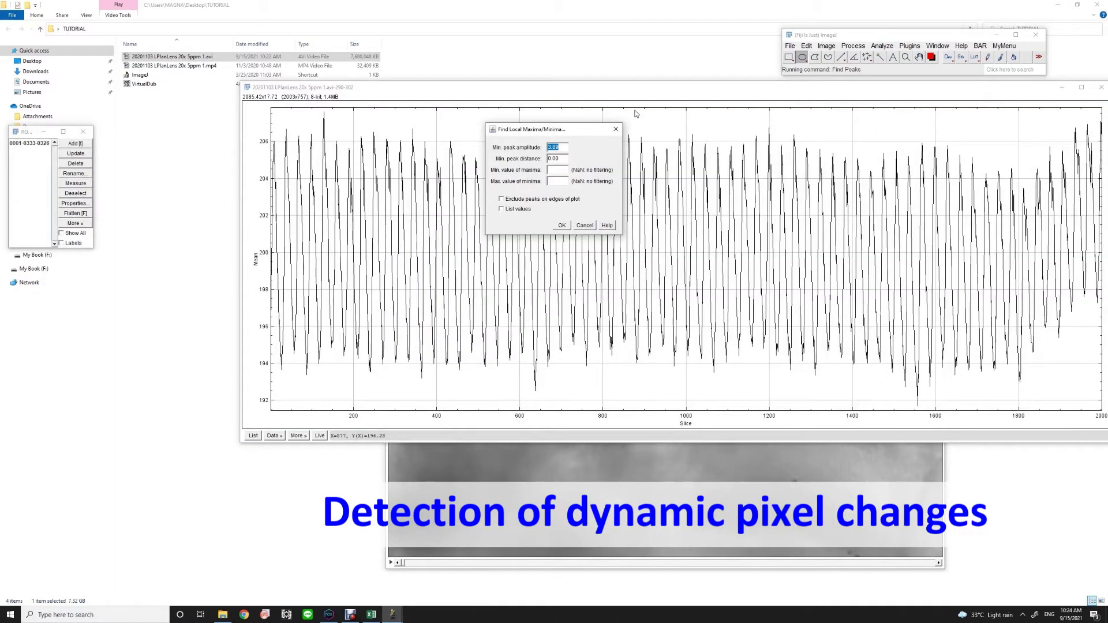
Find the local maxima and minima of the intensity plot with a minimum peak amplitude of 4
{"action": "left_click_drag", "start_coordinate": [568, 133], "coordinate": [167, 273]}
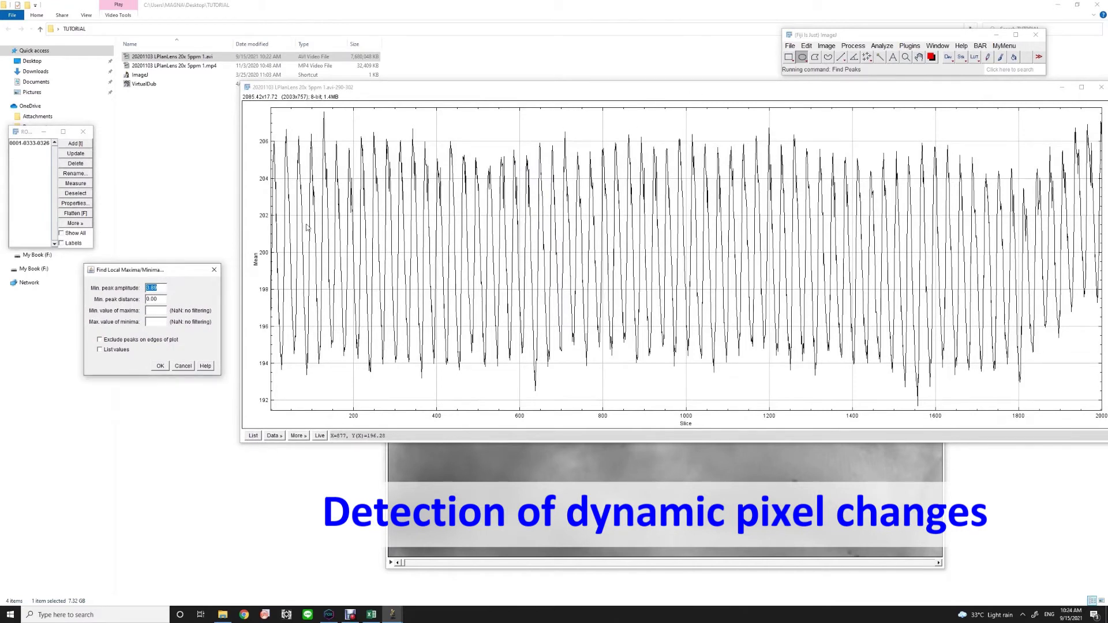
{"action": "left_click_drag", "start_coordinate": [152, 280], "coordinate": [115, 292]}
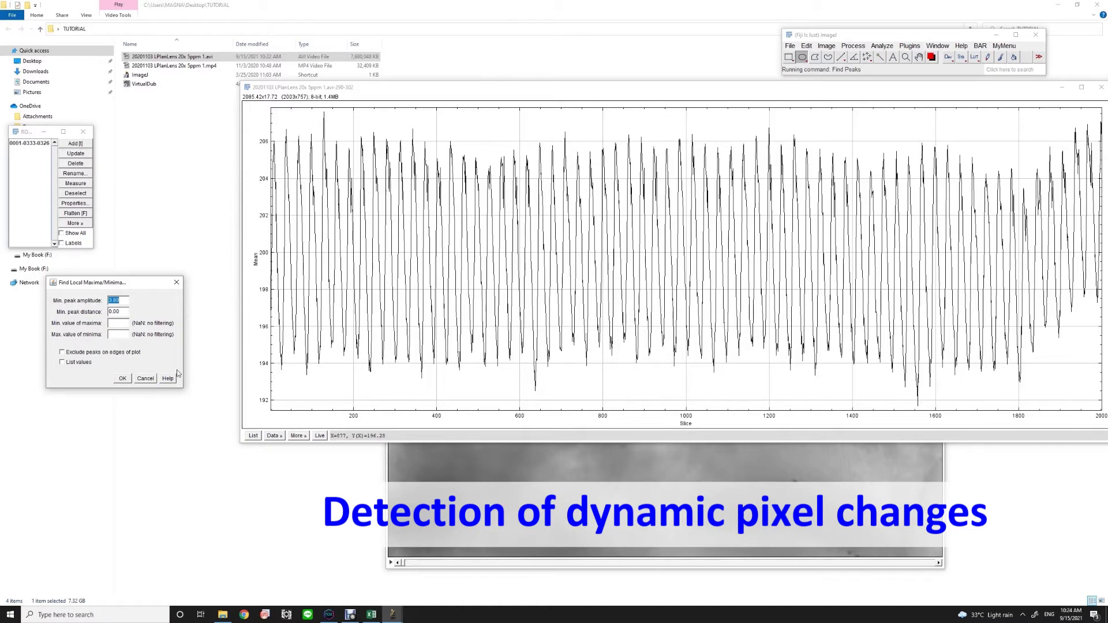
{"action": "left_click", "coordinate": [124, 302]}
{"action": "double_click", "coordinate": [109, 301]}
{"action": "type", "text": "4"}
{"action": "left_click", "coordinate": [122, 379]}
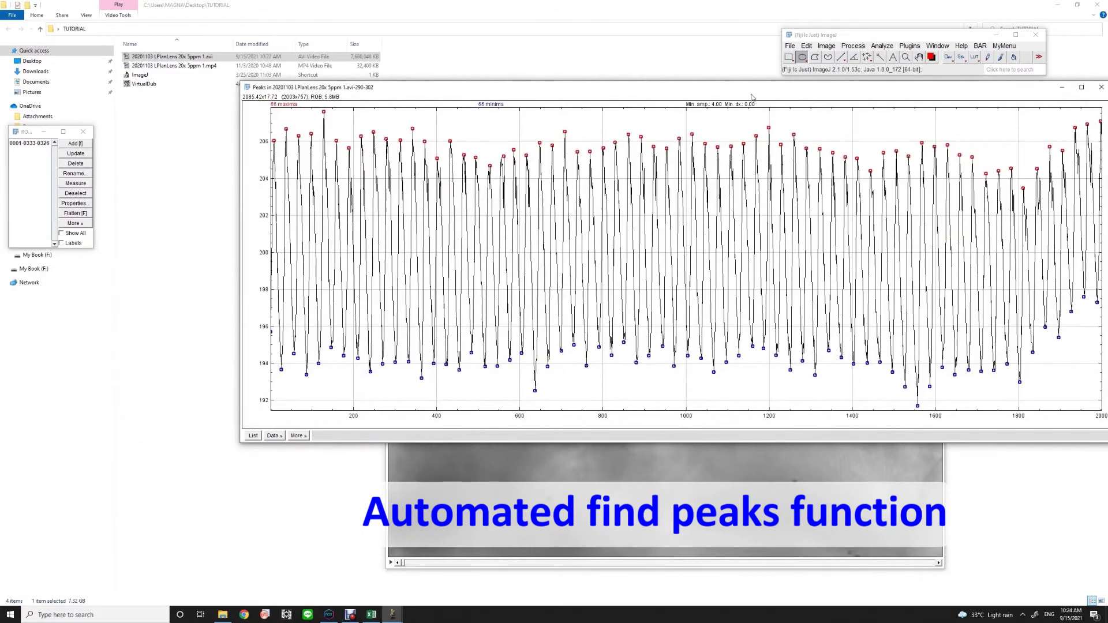
List the values of the peaks plot and copy all rows of the resulting table
{"action": "left_click_drag", "start_coordinate": [617, 134], "coordinate": [559, 197]}
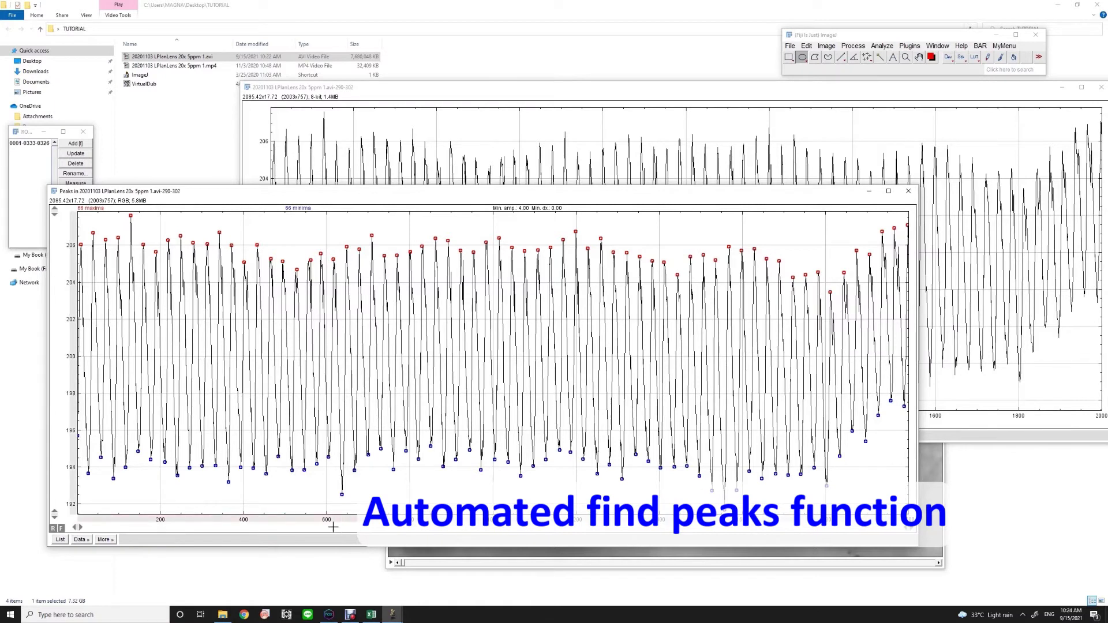
{"action": "left_click", "coordinate": [61, 540]}
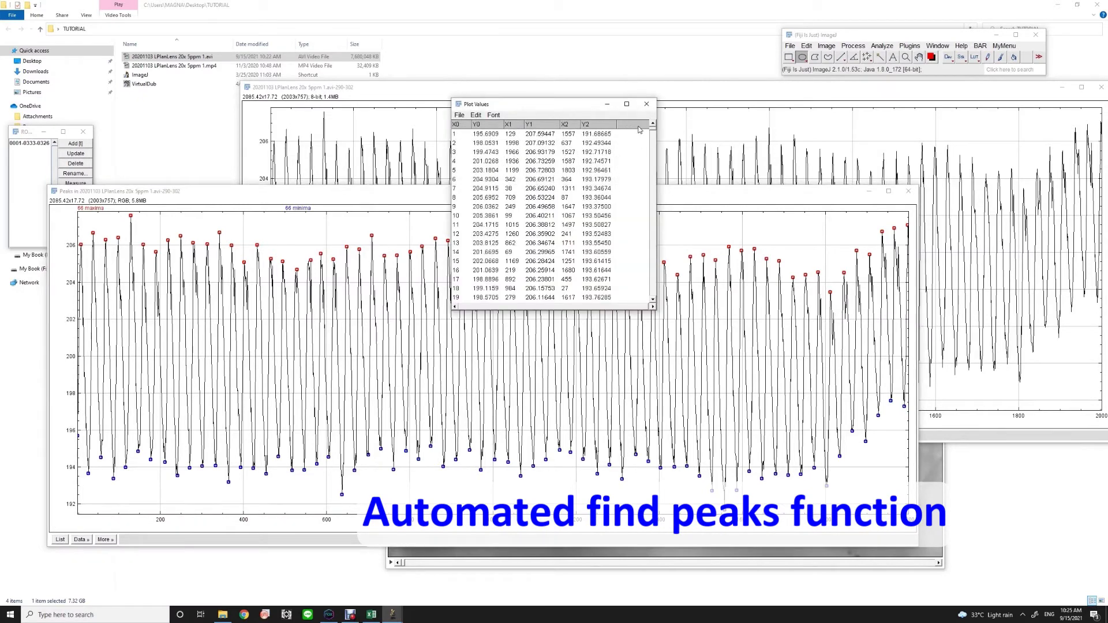
{"action": "left_click_drag", "start_coordinate": [567, 106], "coordinate": [987, 185]}
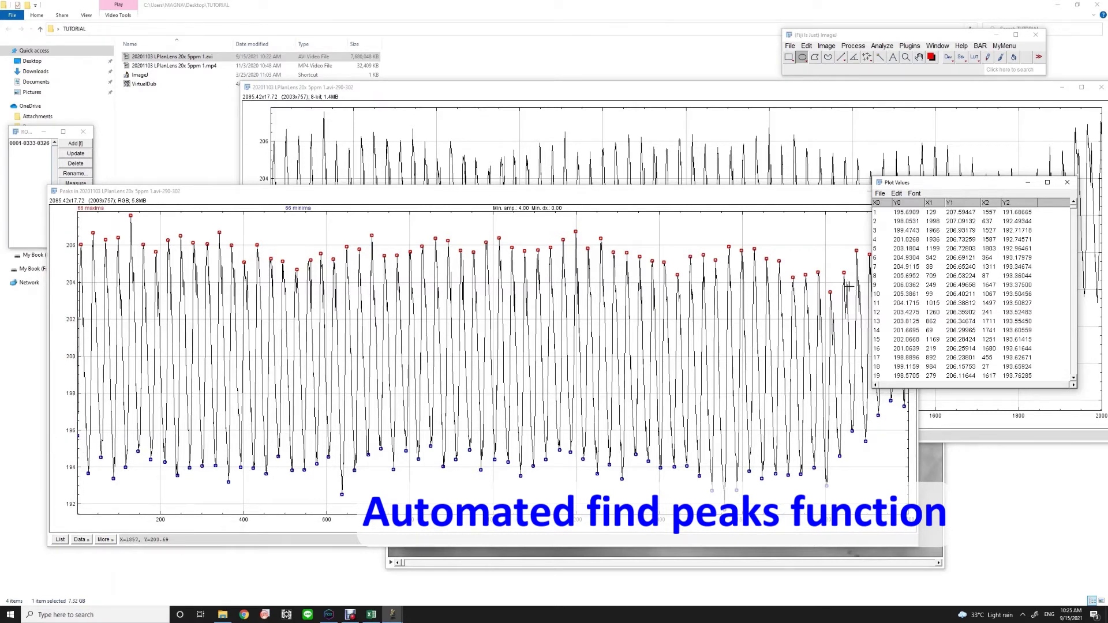
{"action": "left_click_drag", "start_coordinate": [886, 213], "coordinate": [1010, 387]}
{"action": "right_click", "coordinate": [956, 265]}
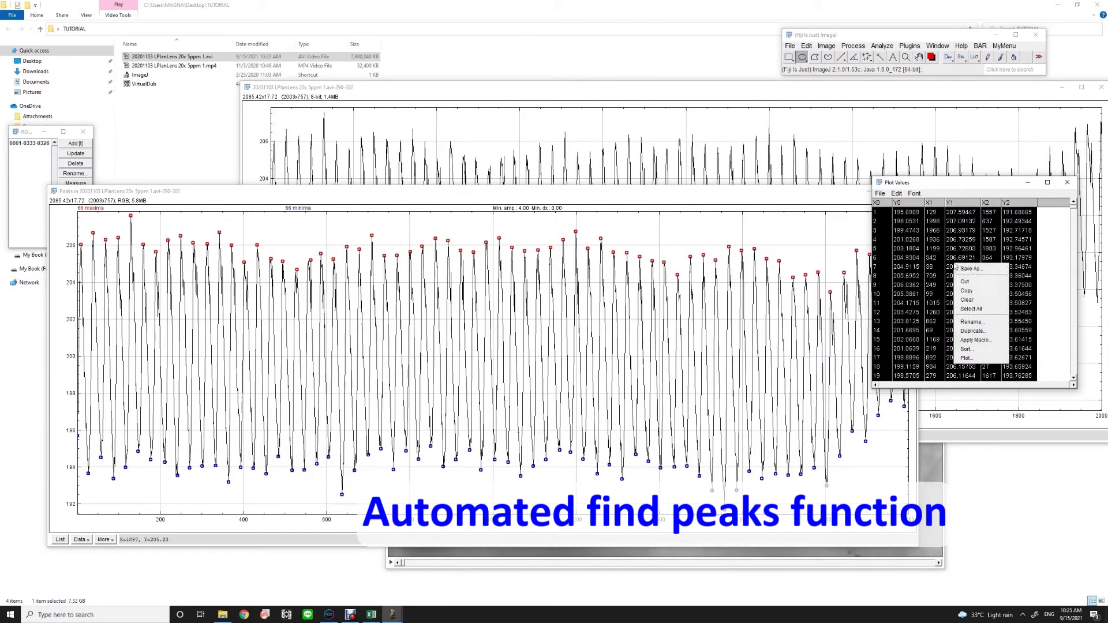
{"action": "left_click", "coordinate": [972, 296]}
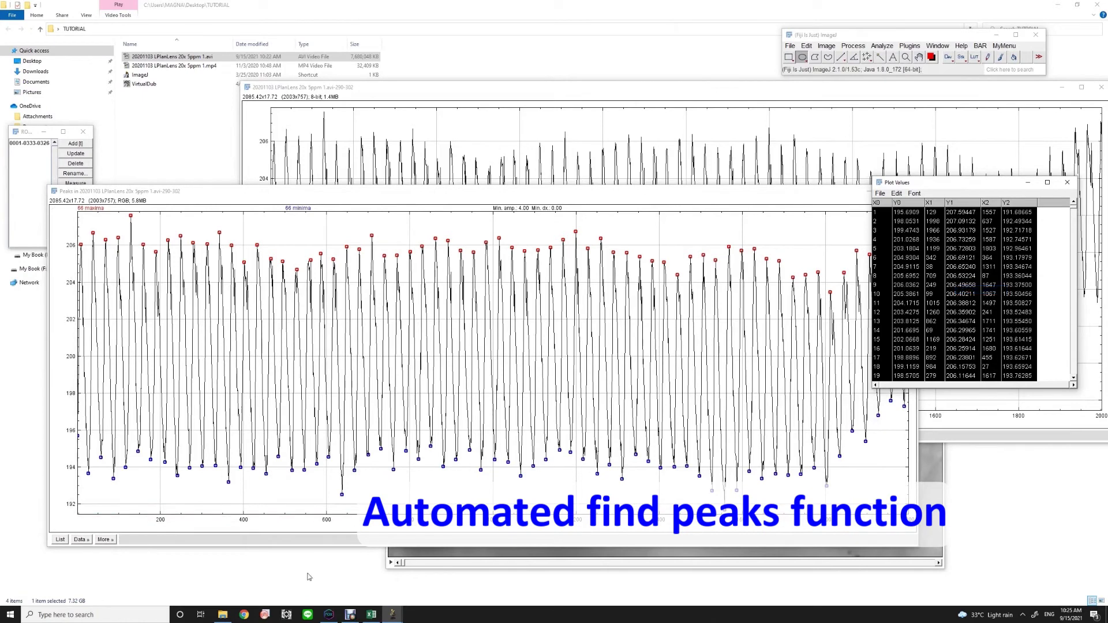
Switch to the empty Excel workbook Book1 and paste the copied plot values starting at cell A1
{"action": "left_click", "coordinate": [371, 615]}
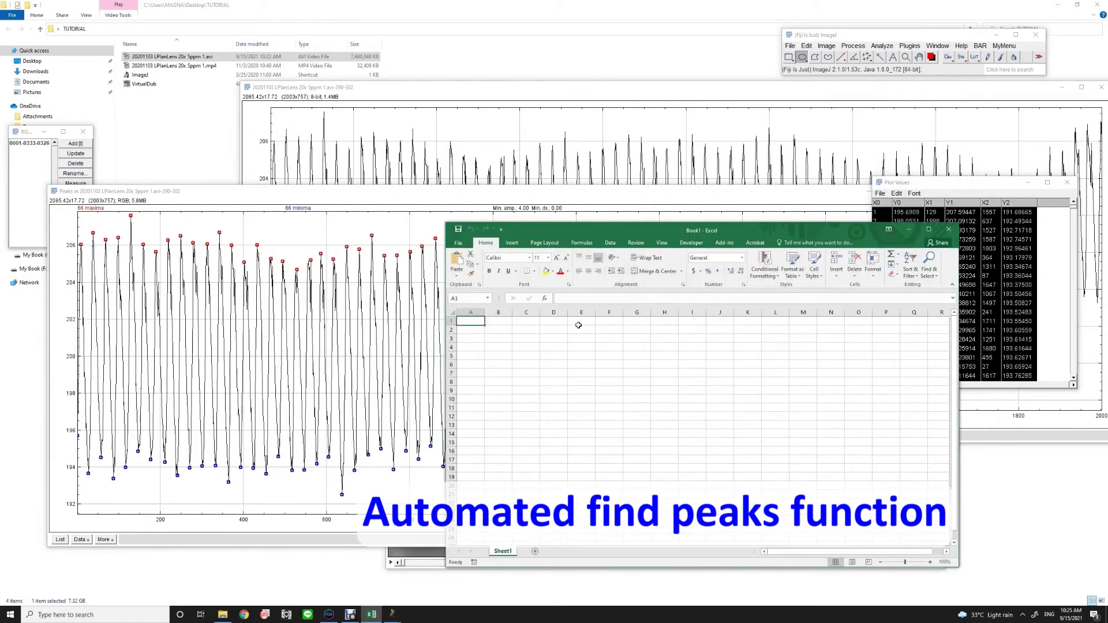
{"action": "left_click_drag", "start_coordinate": [645, 230], "coordinate": [350, 128]}
{"action": "right_click", "coordinate": [140, 218]}
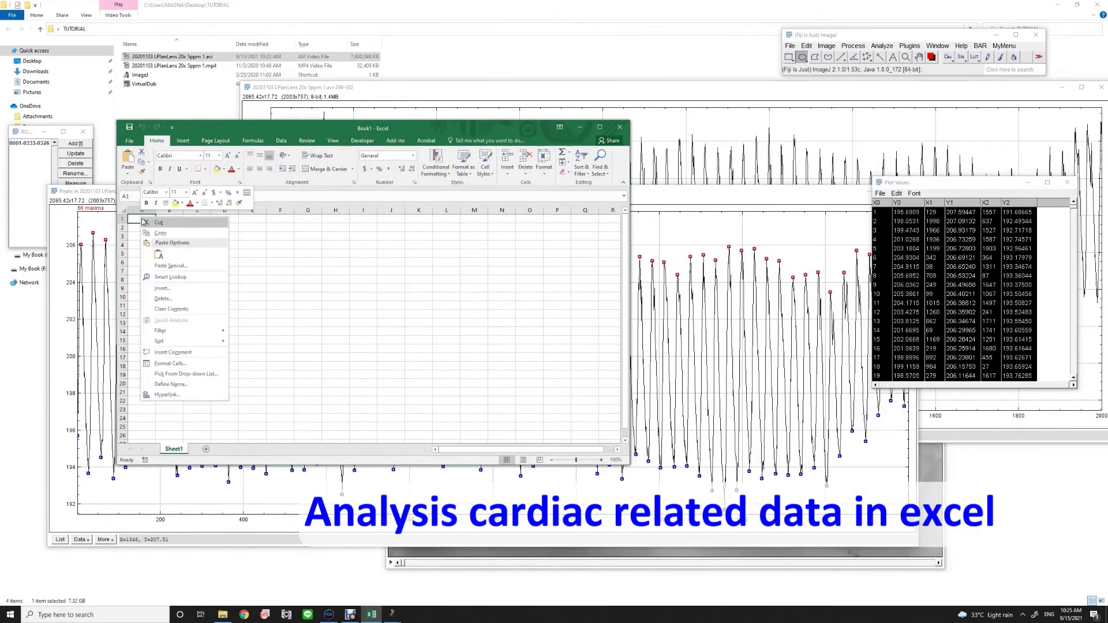
{"action": "left_click", "coordinate": [158, 252]}
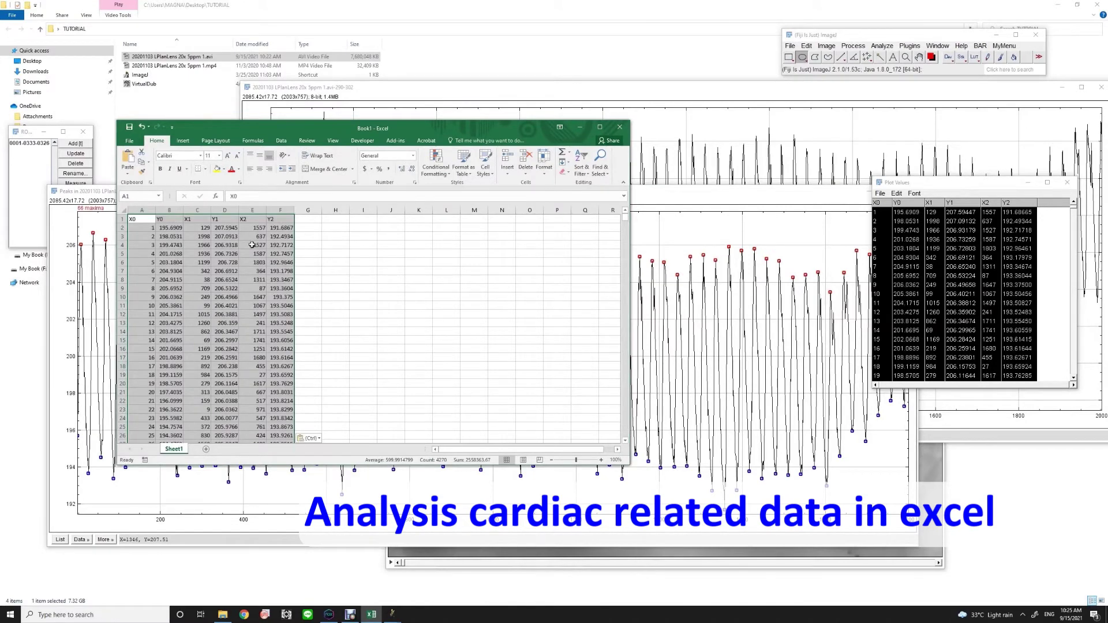
Close the Plot Values table, the peaks plot and the original intensity plot
{"action": "left_click", "coordinate": [1068, 184]}
{"action": "left_click", "coordinate": [909, 191]}
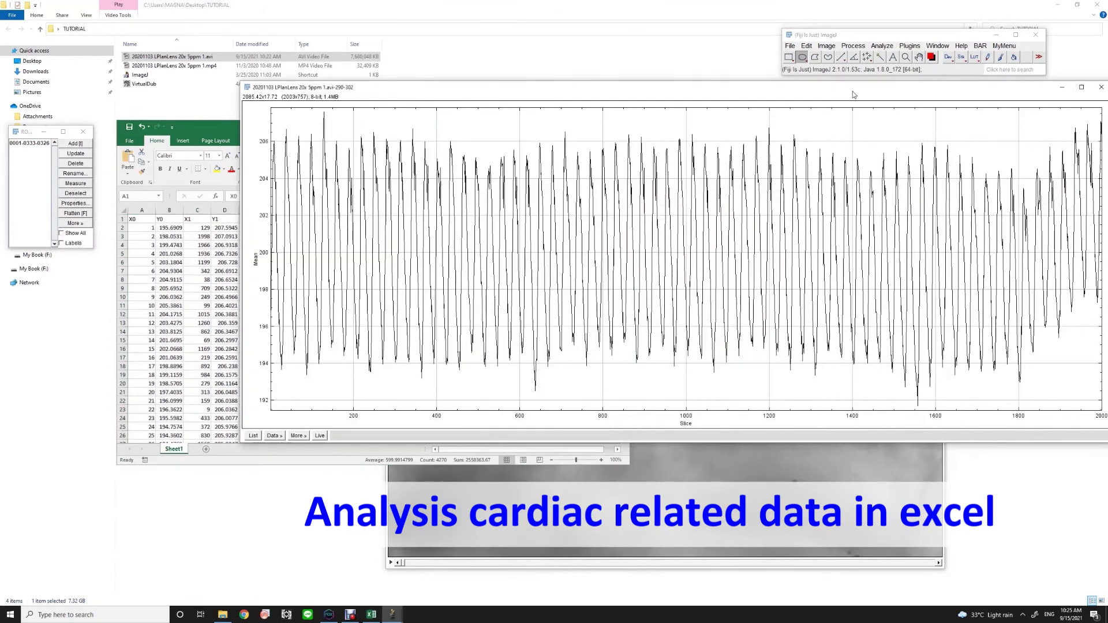
{"action": "left_click", "coordinate": [1102, 86]}
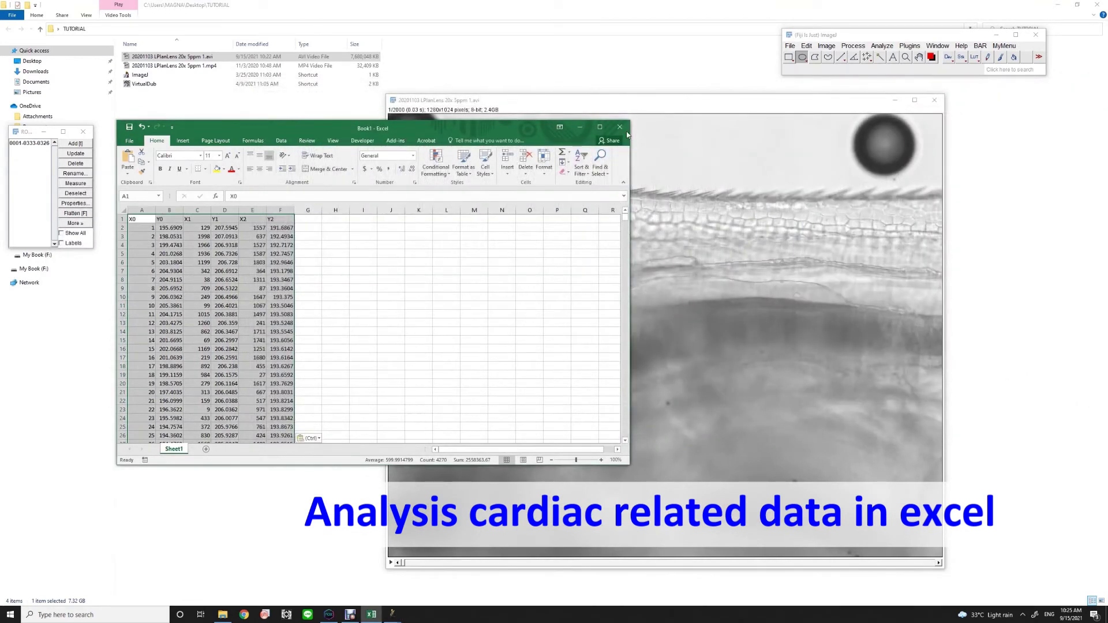
Examine the pasted X0 to Y2 columns in the worksheet from the header row down to the last data row
{"action": "left_click_drag", "start_coordinate": [460, 124], "coordinate": [719, 118]}
{"action": "left_click", "coordinate": [460, 247]}
{"action": "left_click", "coordinate": [402, 220]}
{"action": "left_click", "coordinate": [402, 250]}
{"action": "left_click", "coordinate": [402, 307]}
{"action": "left_click", "coordinate": [402, 368]}
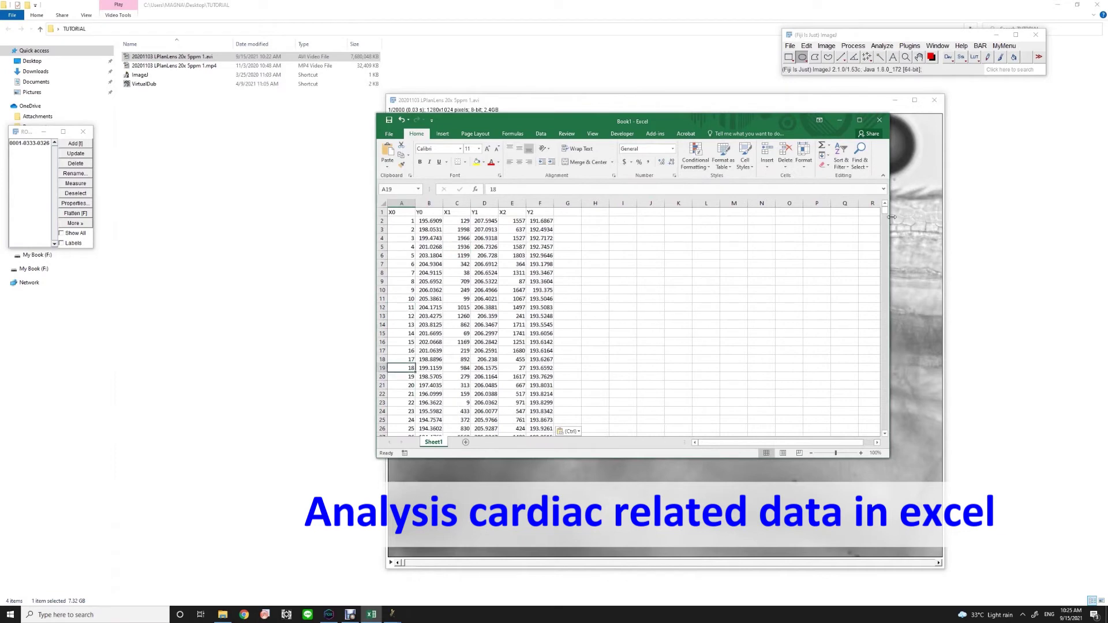
{"action": "left_click_drag", "start_coordinate": [888, 211], "coordinate": [892, 434]}
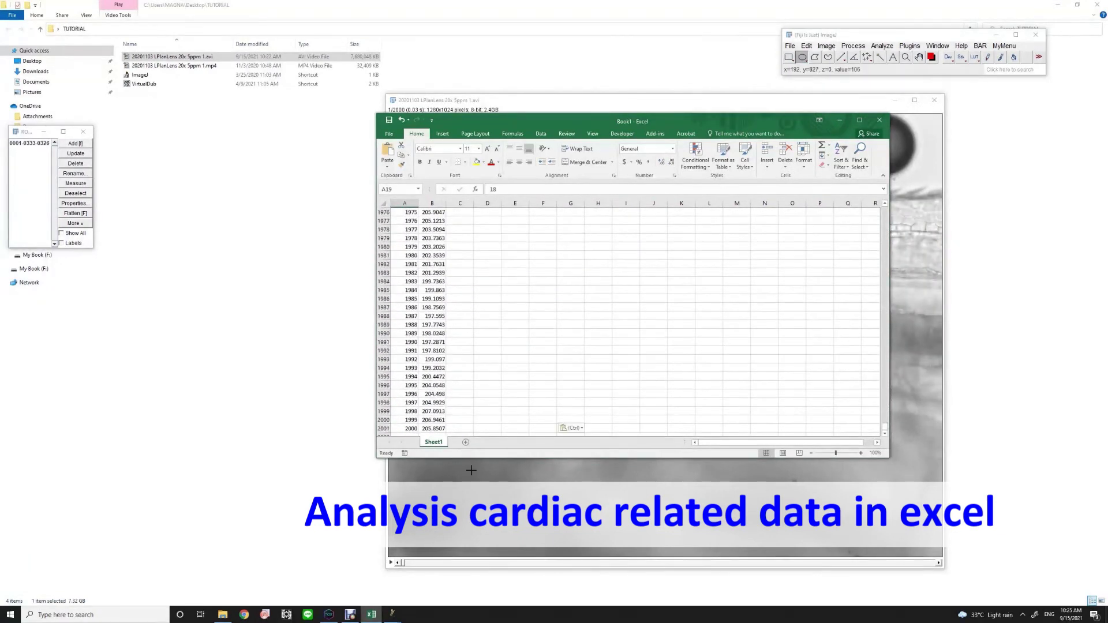
{"action": "left_click", "coordinate": [413, 429]}
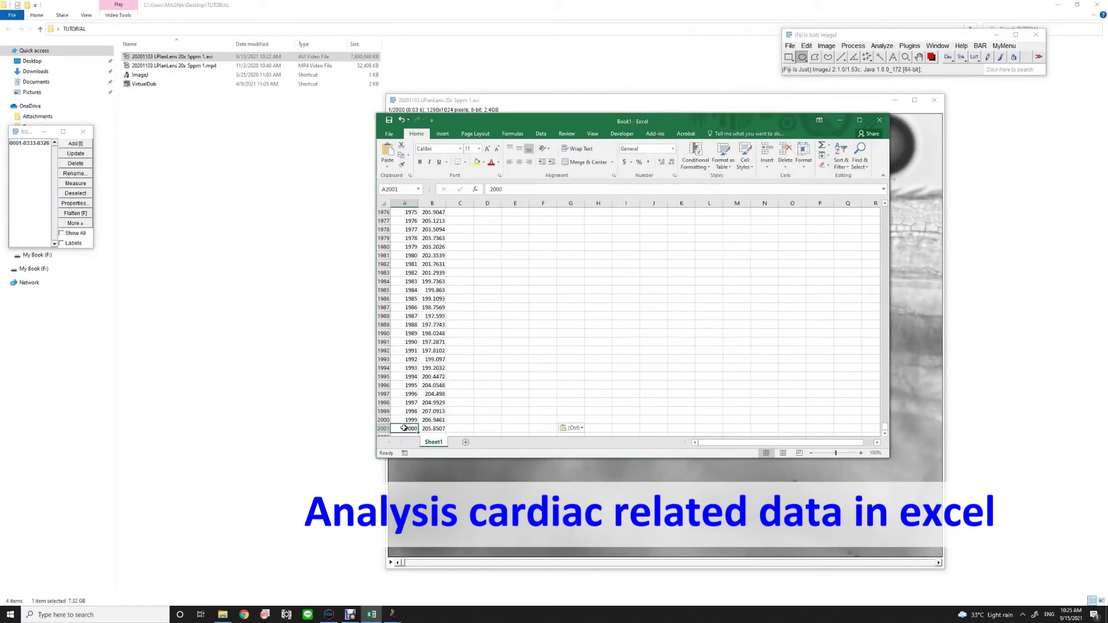
{"action": "left_click_drag", "start_coordinate": [886, 426], "coordinate": [886, 212]}
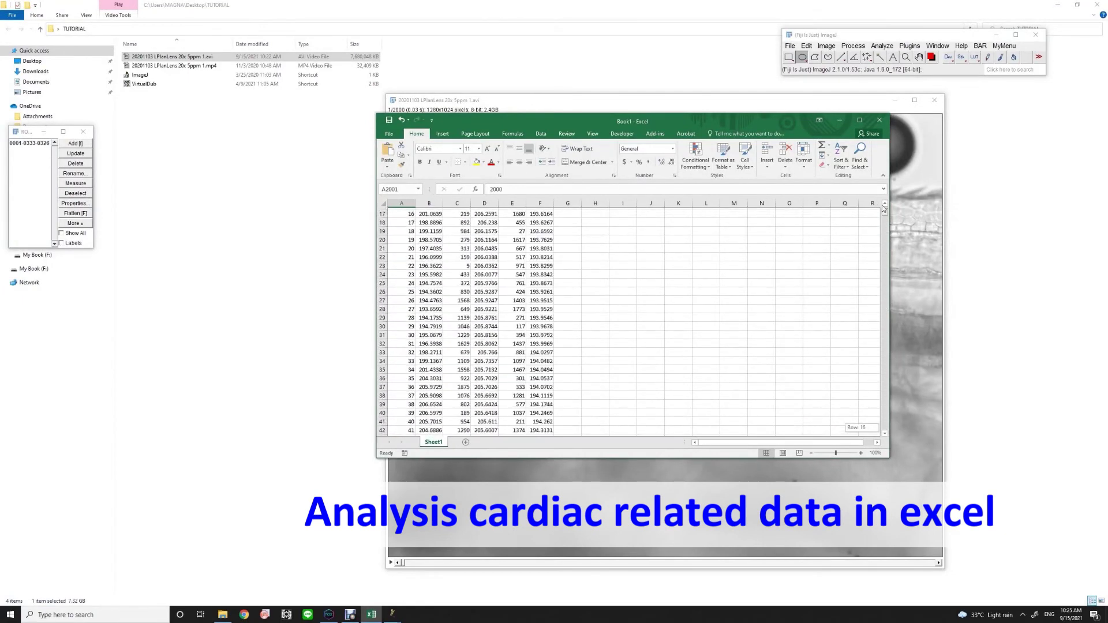
{"action": "left_click", "coordinate": [447, 214]}
{"action": "key", "text": "Right"}
{"action": "key", "text": "Right"}
{"action": "key", "text": "Right"}
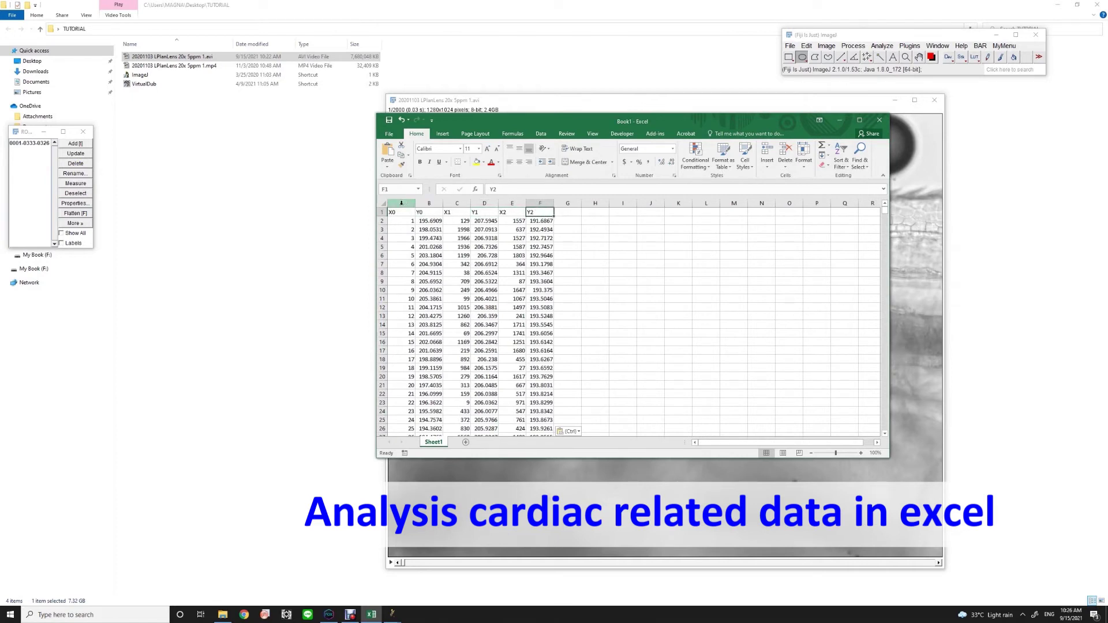
Delete the X0, Y0, Y1, X2 and Y2 columns, keeping only the X1 column
{"action": "left_click_drag", "start_coordinate": [391, 203], "coordinate": [427, 203]}
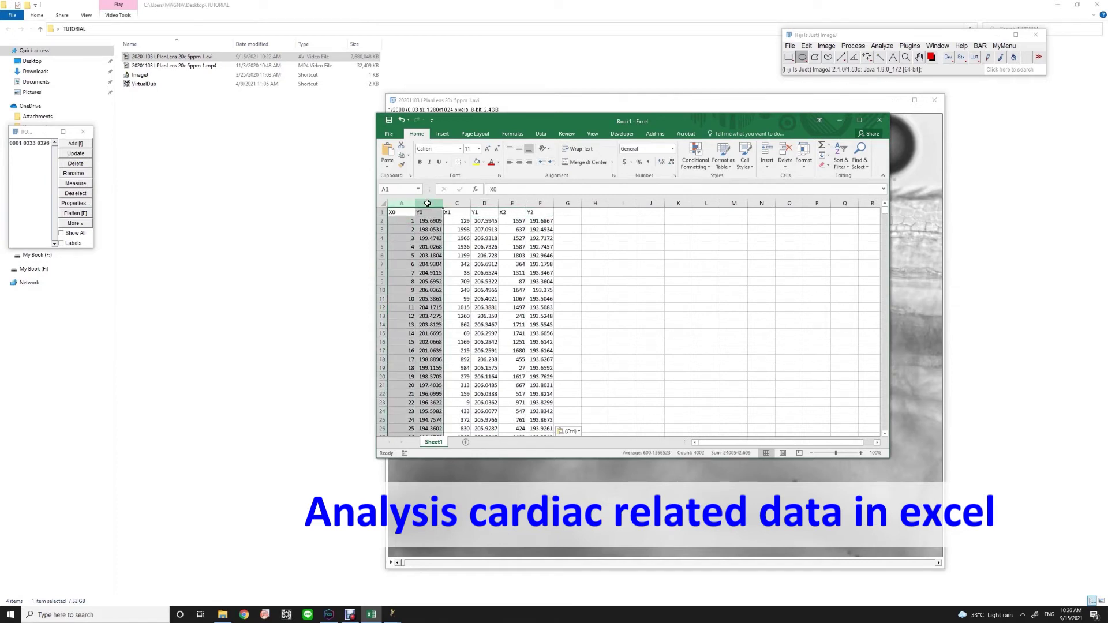
{"action": "right_click", "coordinate": [427, 202]}
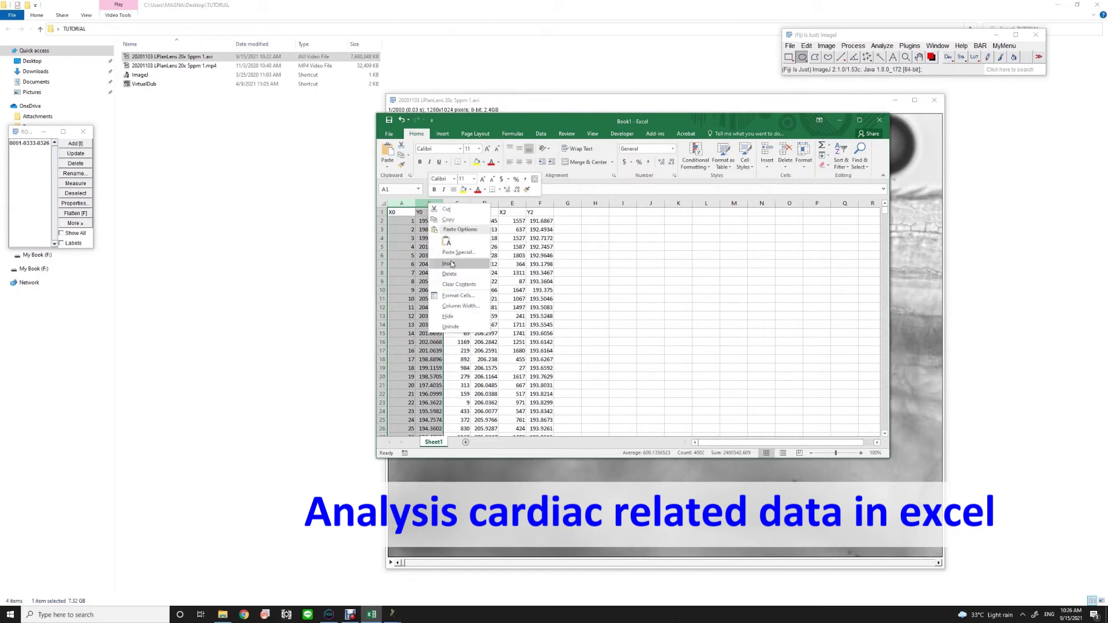
{"action": "left_click", "coordinate": [456, 275]}
{"action": "left_click", "coordinate": [538, 218]}
{"action": "left_click_drag", "start_coordinate": [429, 203], "coordinate": [485, 204]}
{"action": "right_click", "coordinate": [428, 203]}
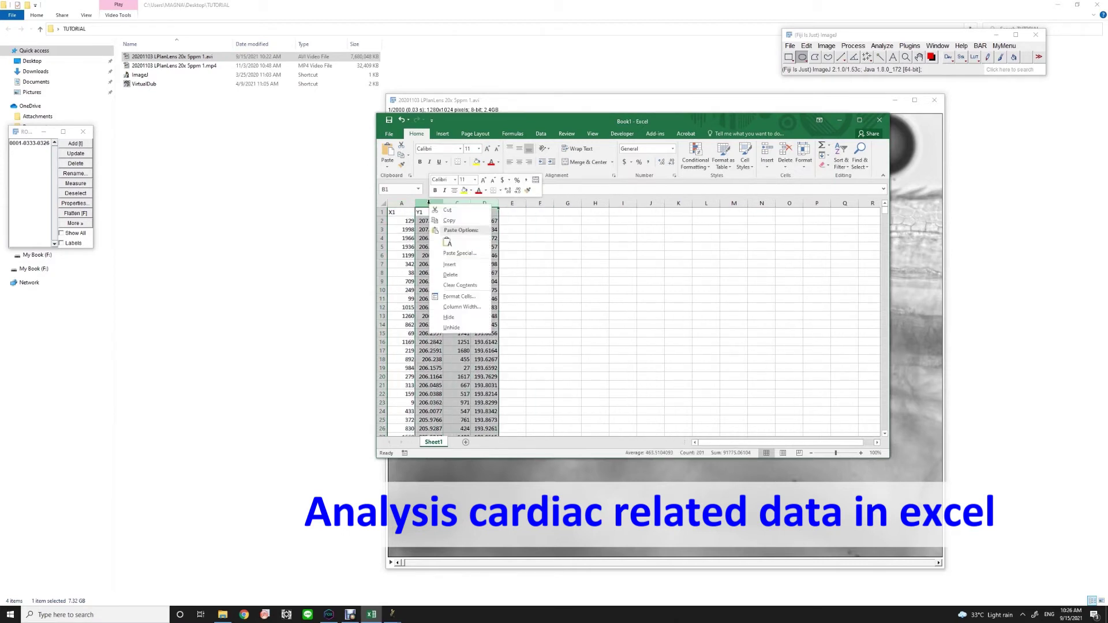
{"action": "left_click", "coordinate": [482, 279]}
{"action": "left_click", "coordinate": [549, 239]}
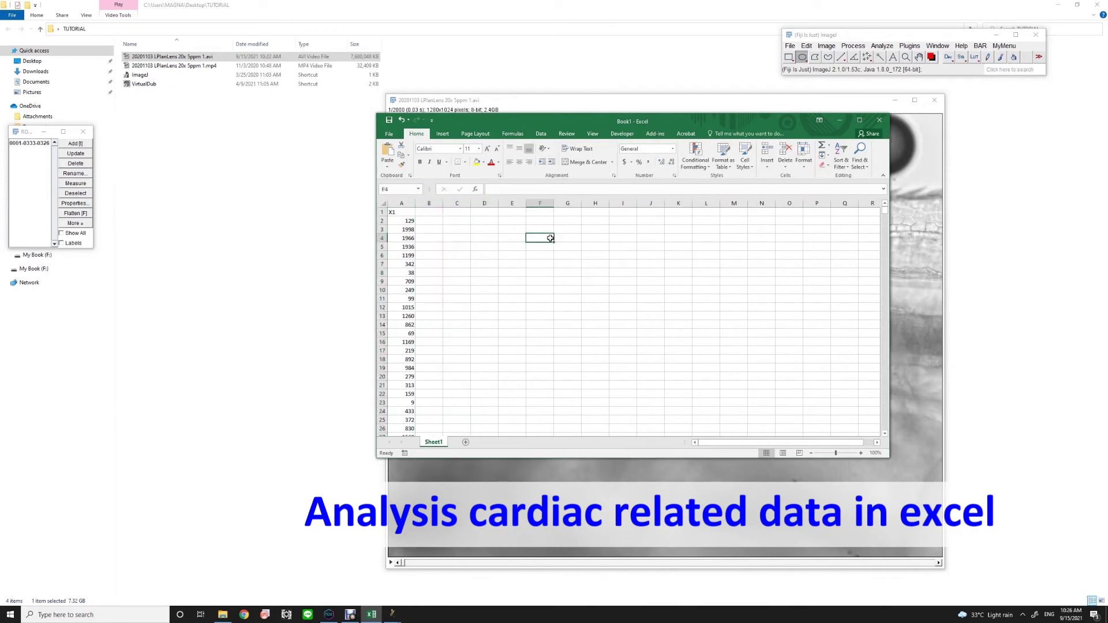
Delete the X1 header cell in A1, shifting the cells below it up
{"action": "left_click", "coordinate": [394, 213]}
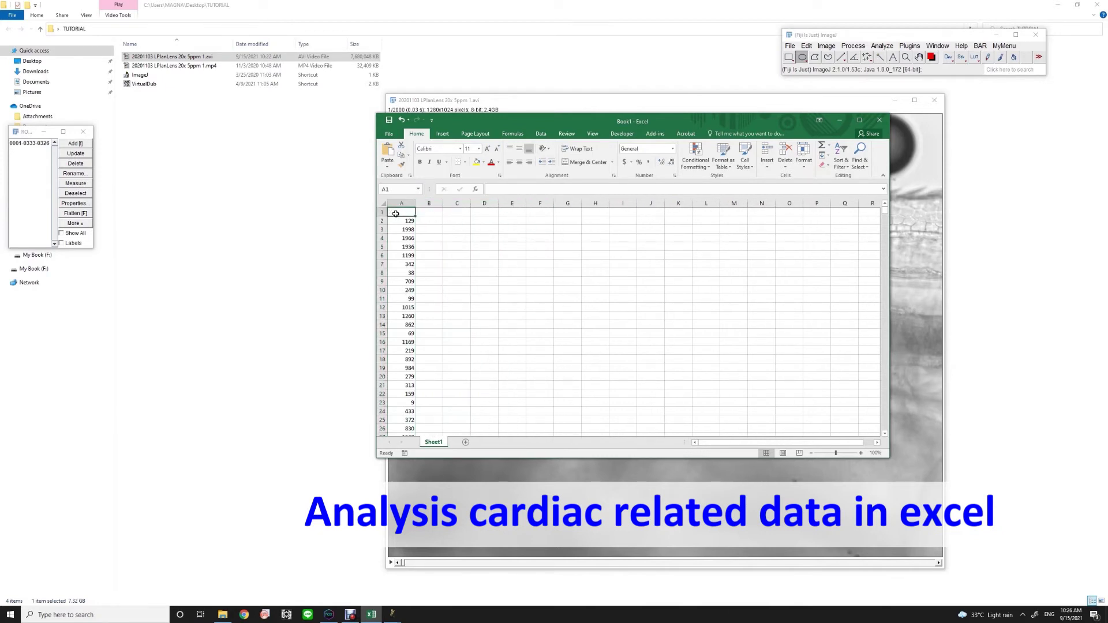
{"action": "right_click", "coordinate": [398, 211]}
{"action": "left_click", "coordinate": [439, 286]}
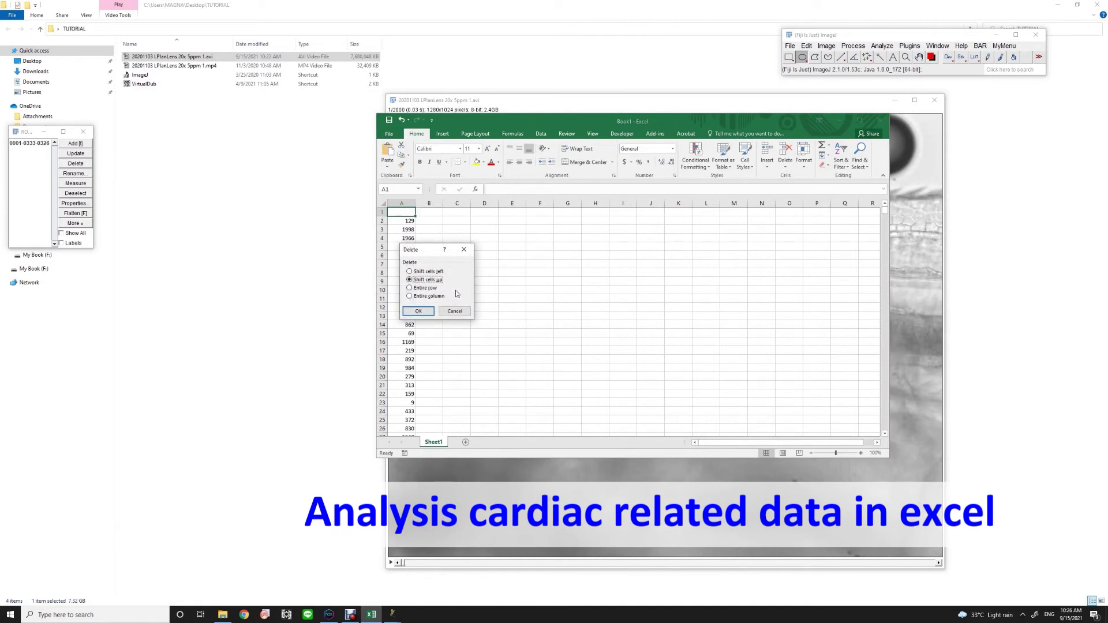
{"action": "left_click", "coordinate": [419, 311]}
Sort the values in column A from smallest to largest
{"action": "left_click", "coordinate": [402, 204]}
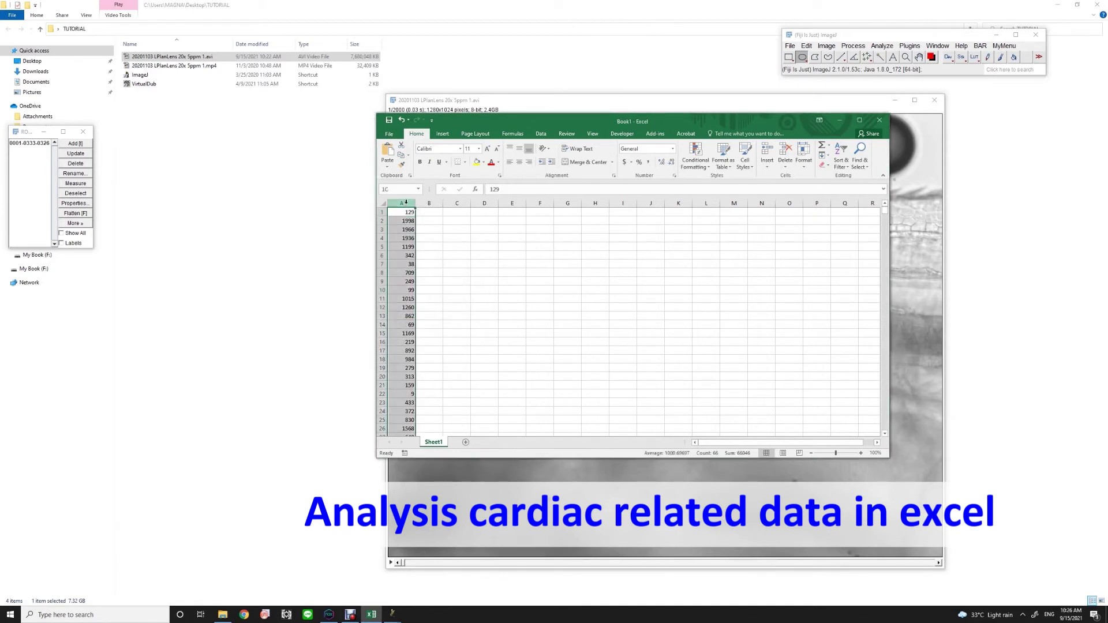
{"action": "left_click", "coordinate": [841, 166]}
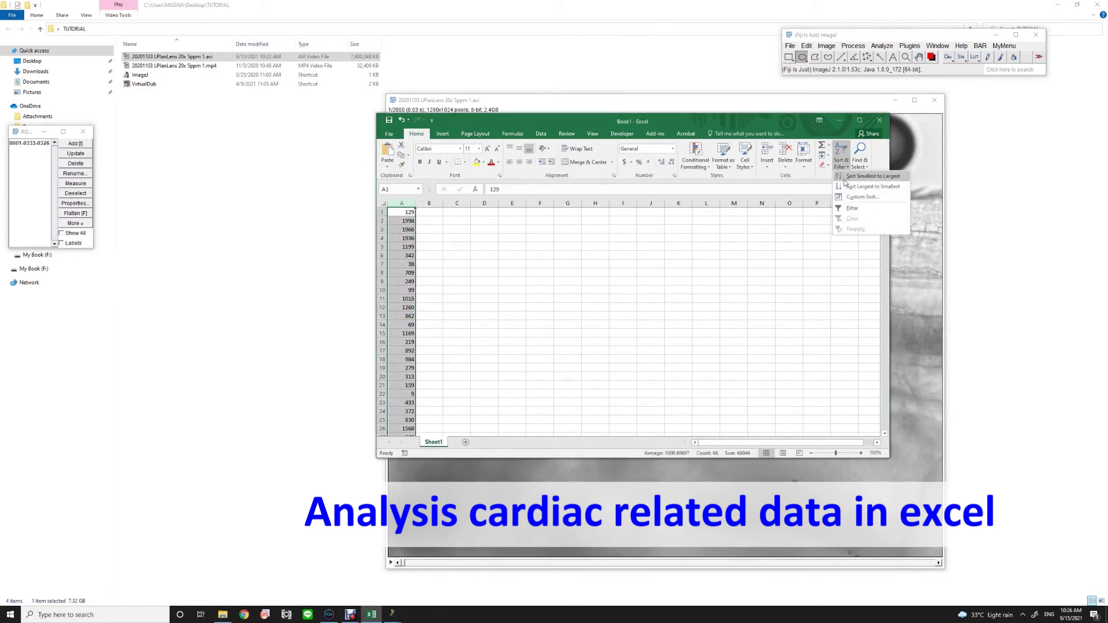
{"action": "left_click", "coordinate": [869, 177]}
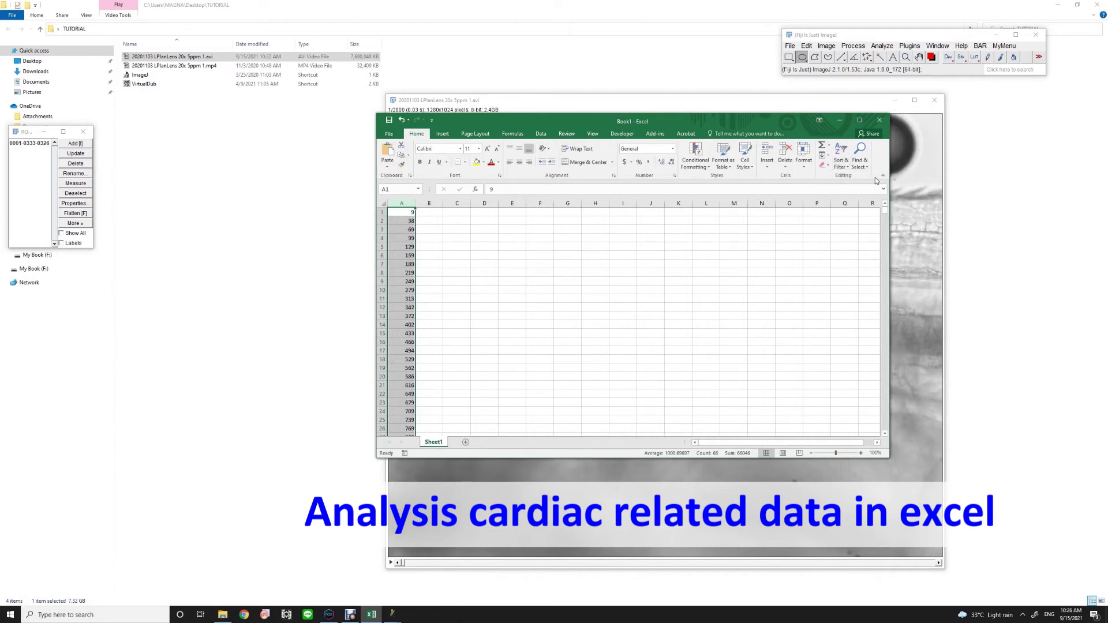
{"action": "scroll", "coordinate": [403, 254], "scroll_direction": "down", "scroll_amount": 11}
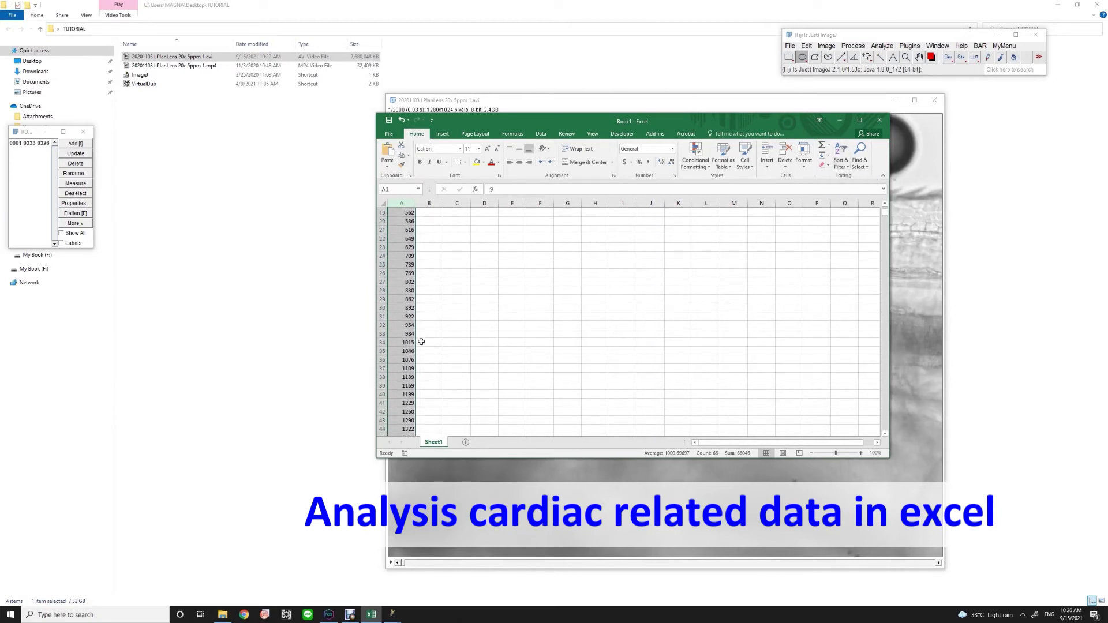
Clear the first and last values of column A, in cells A1 and A66
{"action": "scroll", "coordinate": [413, 398], "scroll_direction": "down", "scroll_amount": 4}
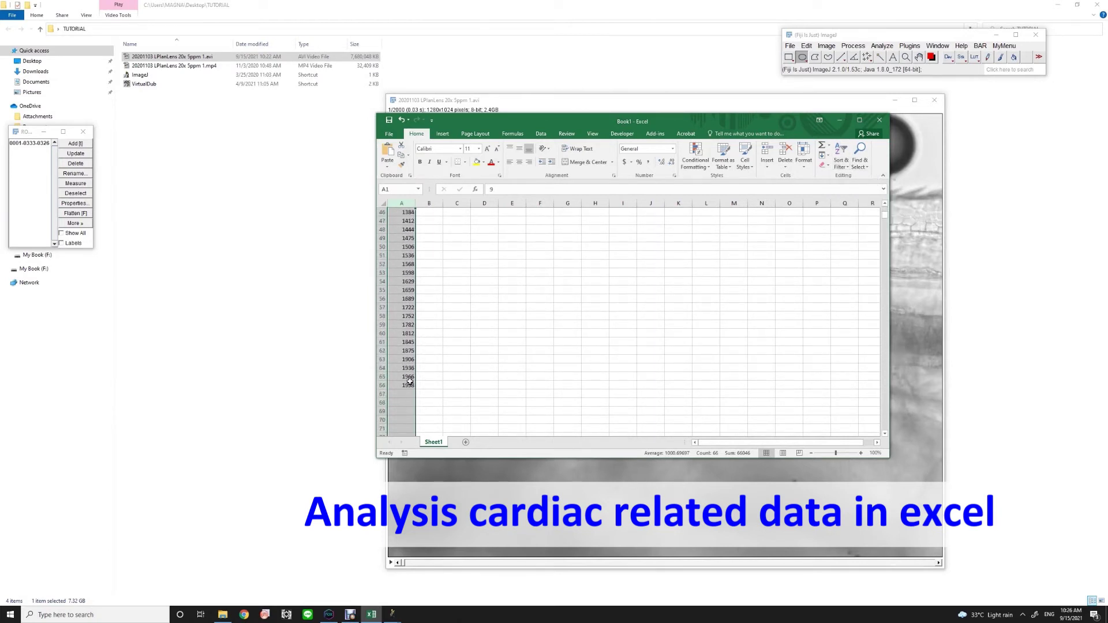
{"action": "left_click", "coordinate": [410, 385]}
{"action": "scroll", "coordinate": [432, 371], "scroll_direction": "up", "scroll_amount": 15}
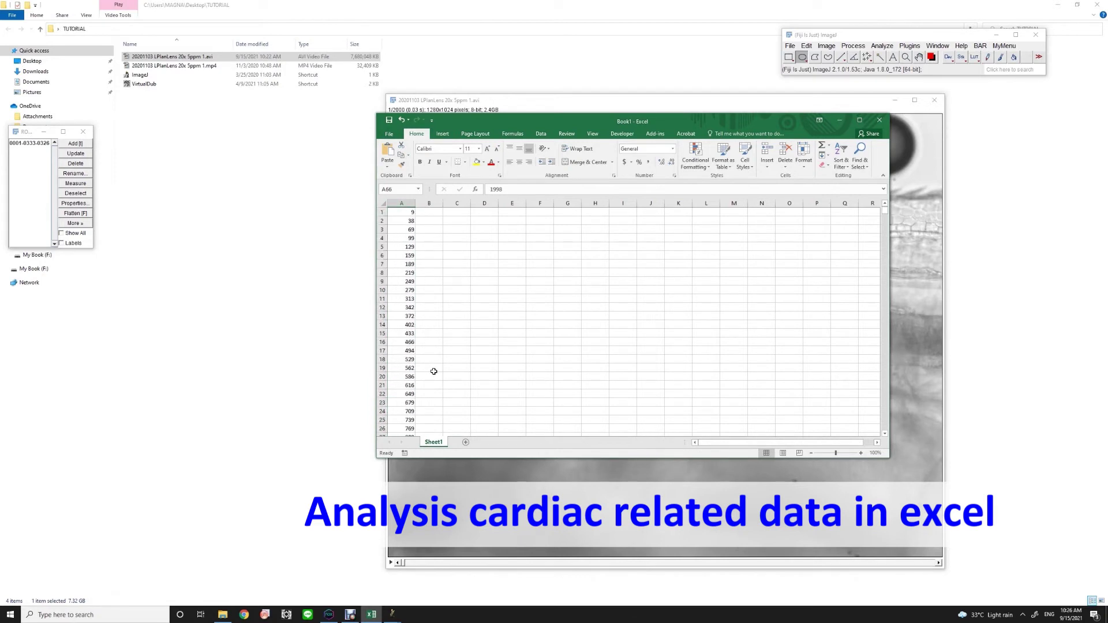
{"action": "left_click", "coordinate": [408, 212]}
{"action": "scroll", "coordinate": [422, 324], "scroll_direction": "down", "scroll_amount": 14}
{"action": "left_click", "coordinate": [408, 409]}
{"action": "key", "text": "Delete"}
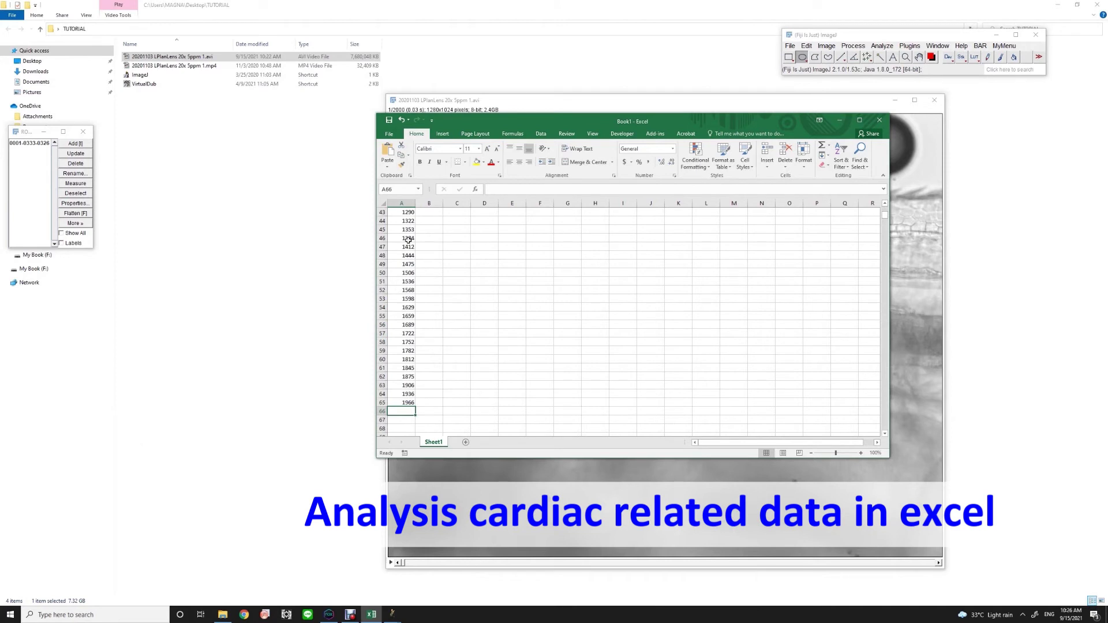
Sort column A again from smallest to largest so the values start in A1
{"action": "left_click", "coordinate": [401, 203]}
{"action": "scroll", "coordinate": [461, 260], "scroll_direction": "up", "scroll_amount": 14}
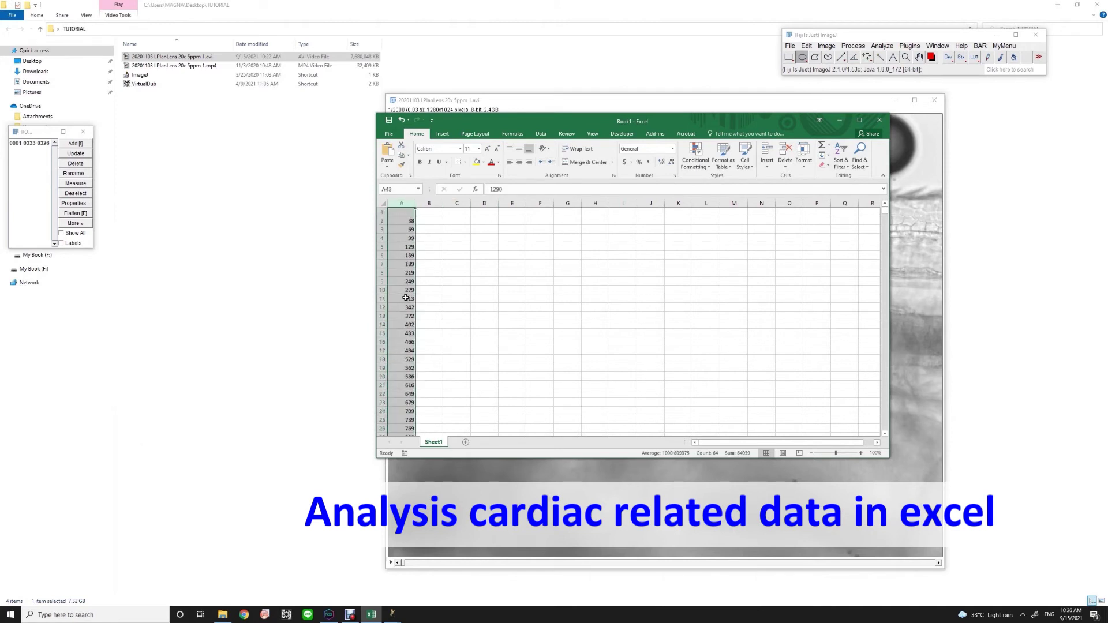
{"action": "left_click", "coordinate": [837, 165]}
{"action": "left_click", "coordinate": [854, 181]}
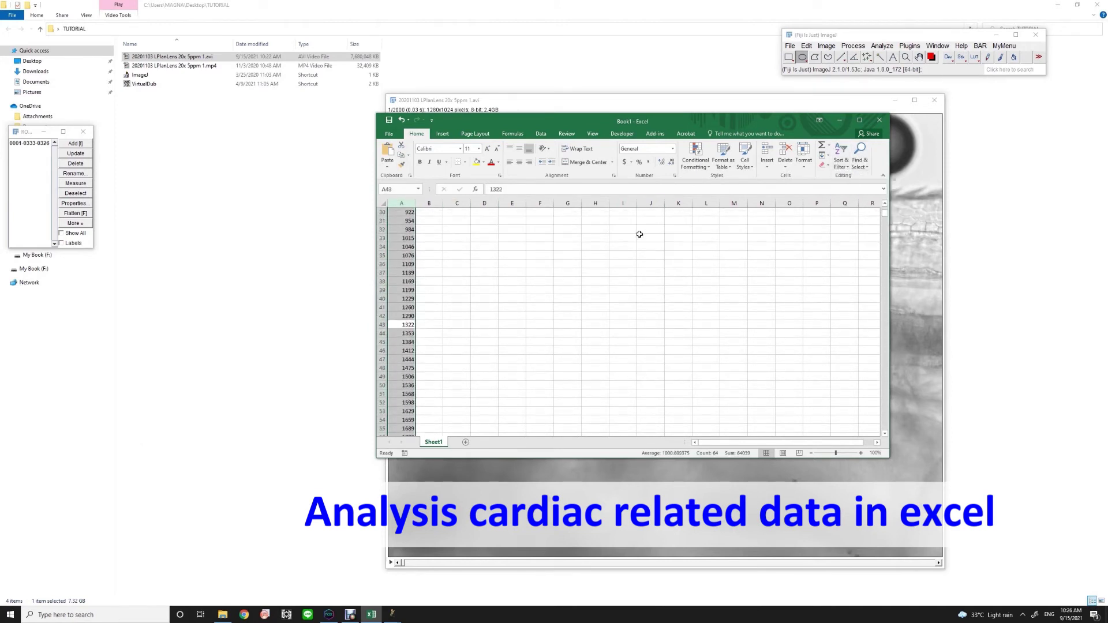
{"action": "left_click", "coordinate": [456, 221]}
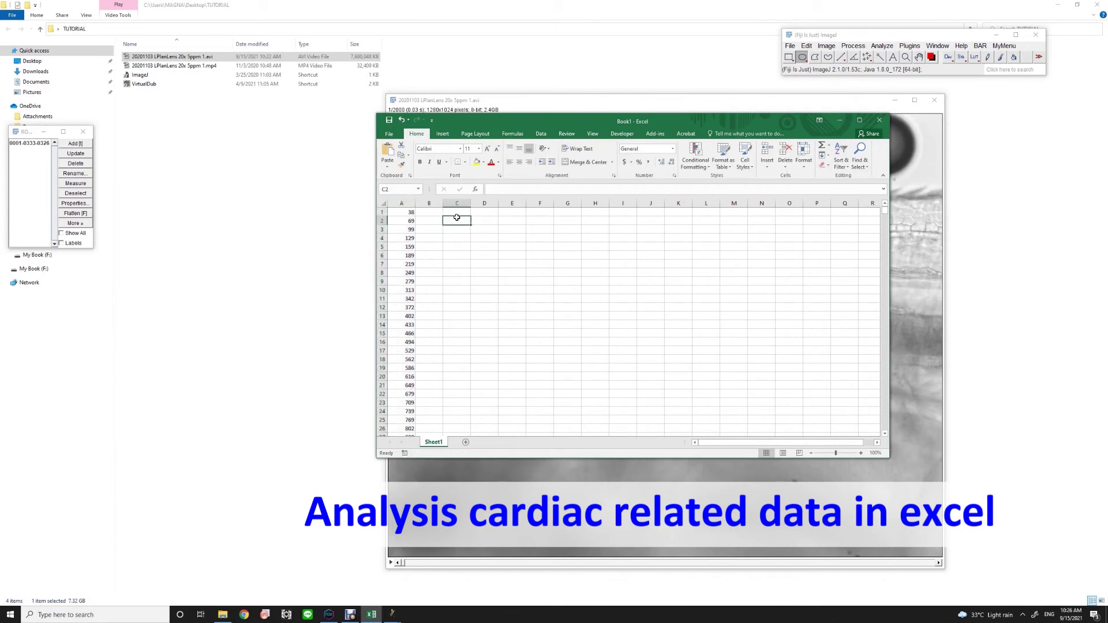
Enter the header "Frame Per Second" in cell C1
{"action": "left_click", "coordinate": [395, 212]}
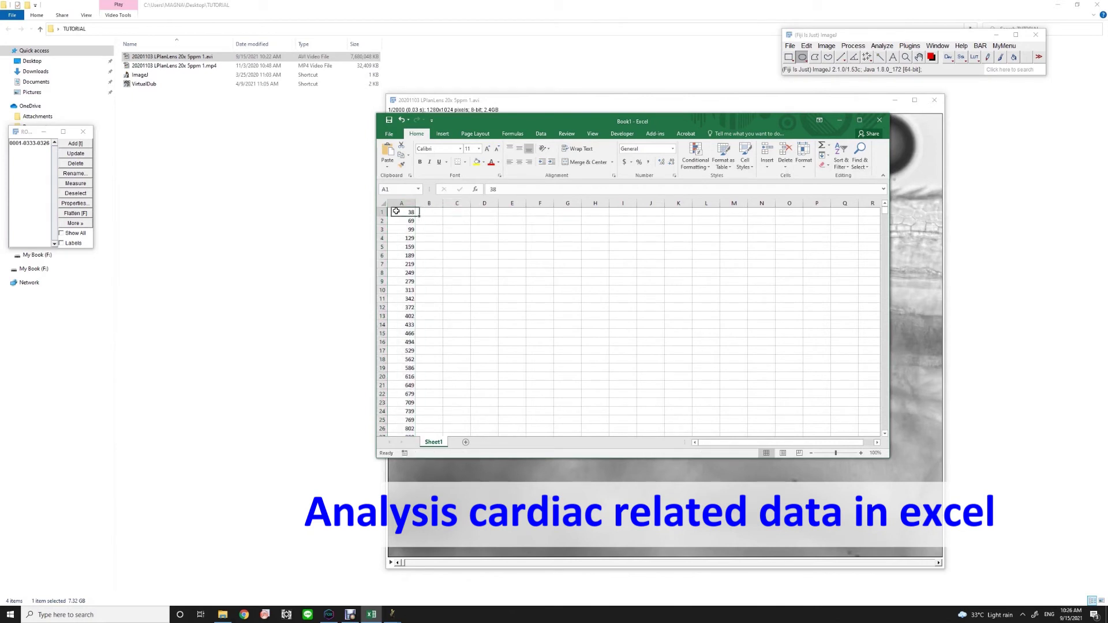
{"action": "left_click", "coordinate": [457, 212]}
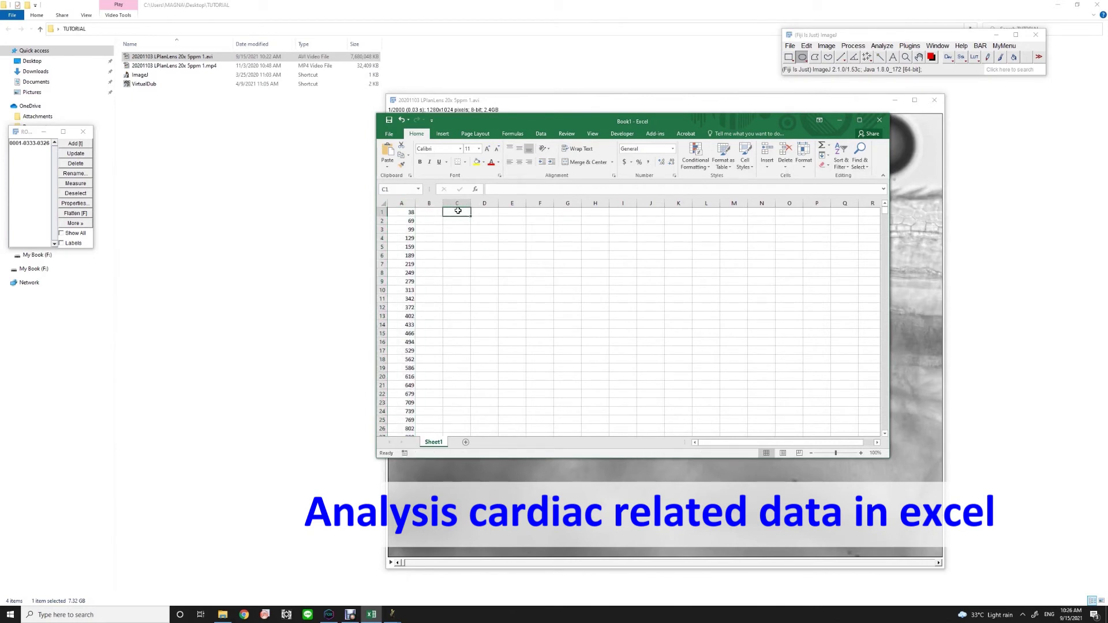
{"action": "type", "text": "Frame Per Second"}
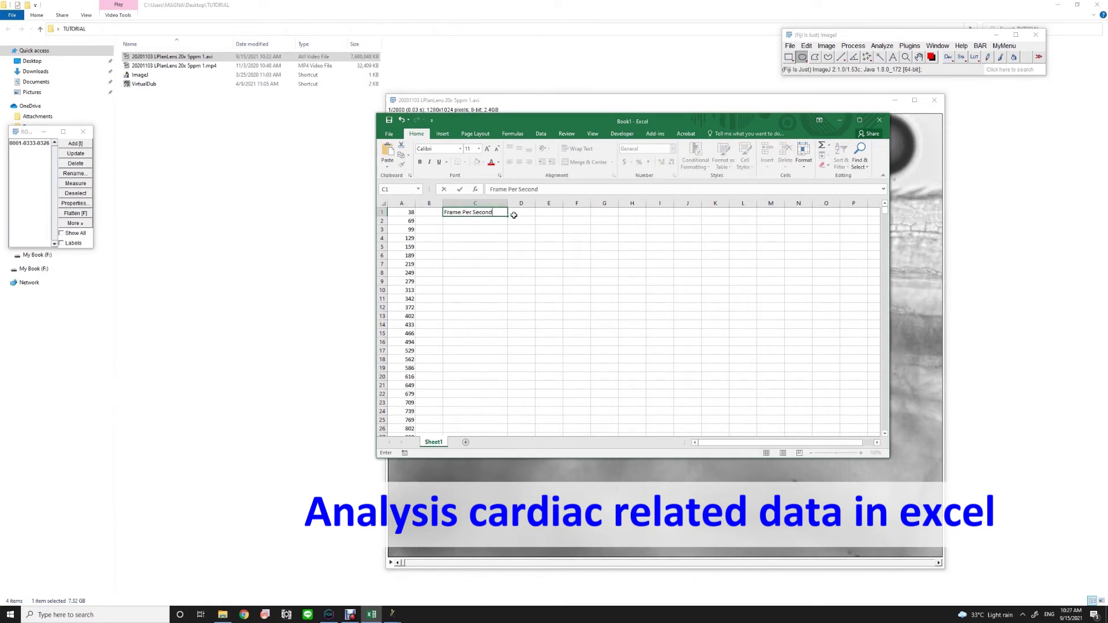
{"action": "left_click", "coordinate": [528, 220]}
Widen column D and enter the header "Time Interval" in cell D1
{"action": "left_click_drag", "start_coordinate": [535, 203], "coordinate": [619, 203]}
{"action": "left_click", "coordinate": [542, 211]}
{"action": "type", "text": "Ti"}
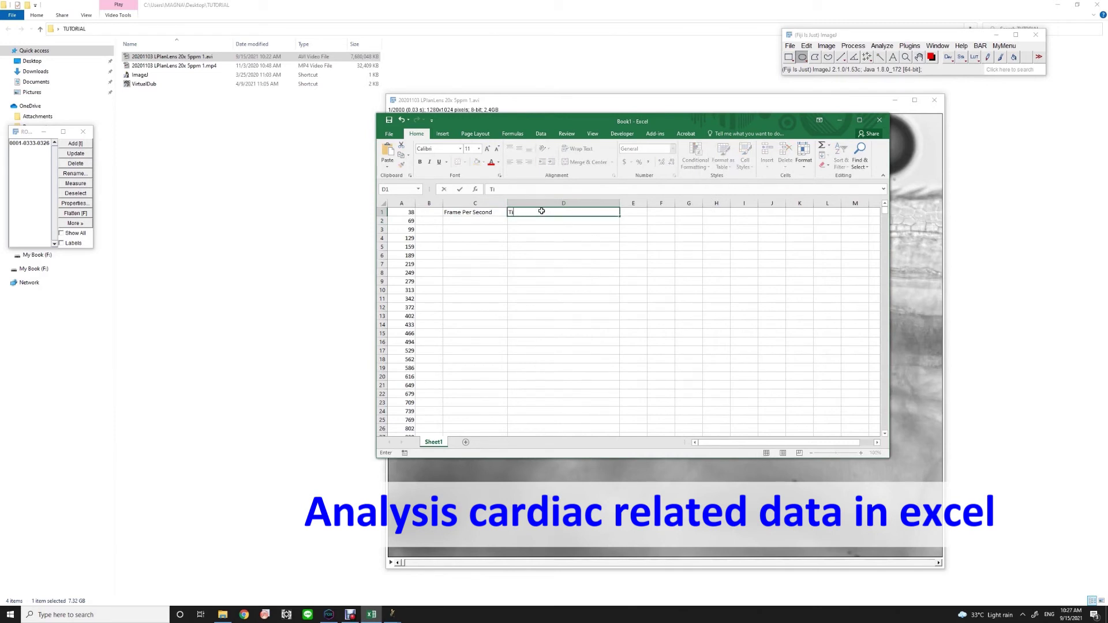
{"action": "type", "text": "me Interval"}
{"action": "left_click", "coordinate": [546, 238]}
Move the worksheet and video windows apart and enter 200 as the frame rate in C2
{"action": "left_click", "coordinate": [465, 217]}
{"action": "left_click_drag", "start_coordinate": [780, 124], "coordinate": [533, 159]}
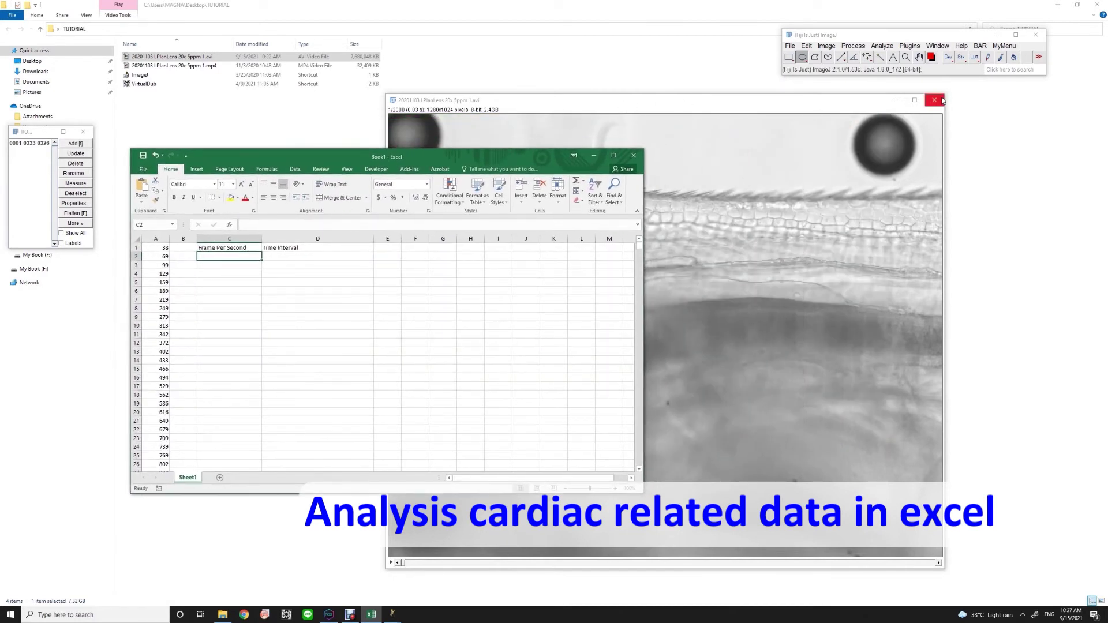
{"action": "left_click_drag", "start_coordinate": [582, 101], "coordinate": [666, 93]}
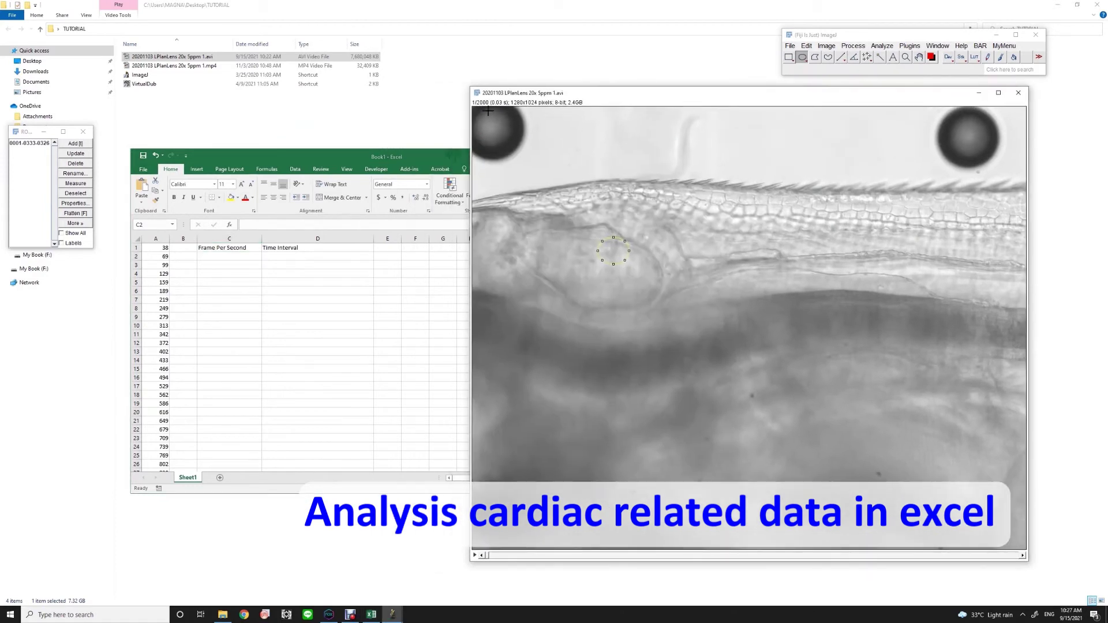
{"action": "left_click", "coordinate": [234, 256]}
{"action": "type", "text": "200"}
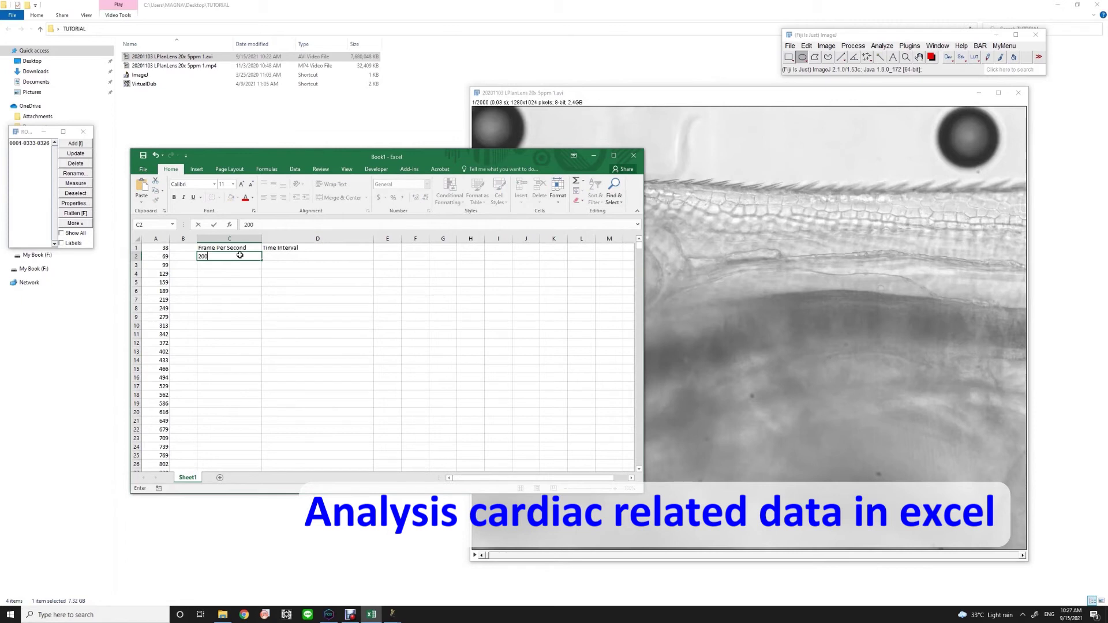
{"action": "left_click", "coordinate": [347, 281]}
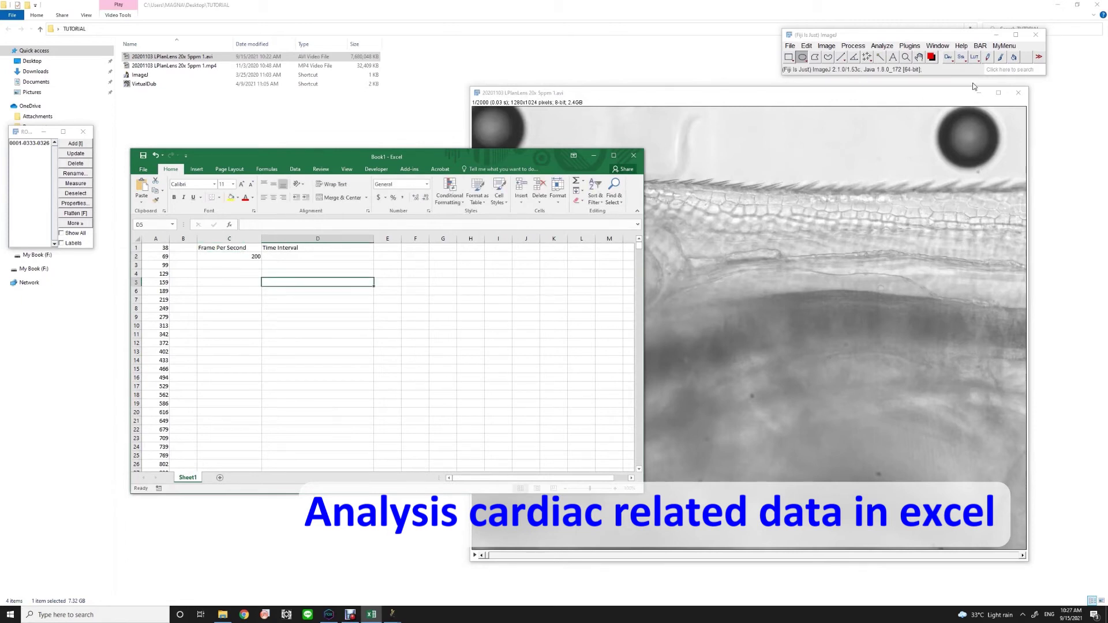
Enter the formula =A2-A1 in D2 to compute the interval between the first two peaks
{"action": "left_click_drag", "start_coordinate": [491, 156], "coordinate": [600, 142]}
{"action": "left_click", "coordinate": [396, 242]}
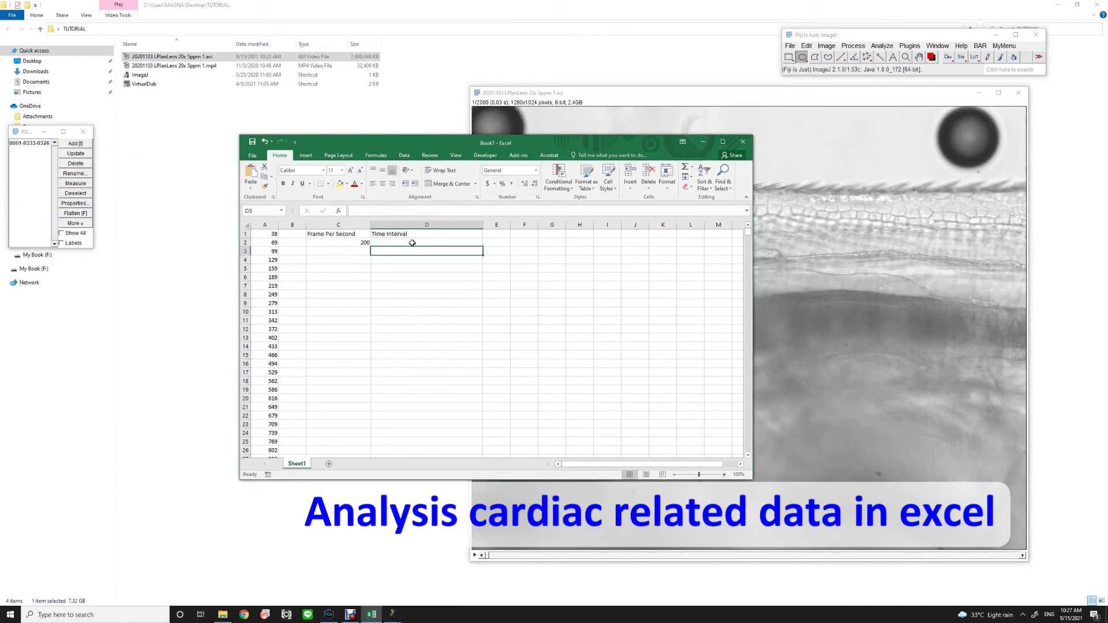
{"action": "left_click", "coordinate": [272, 243]}
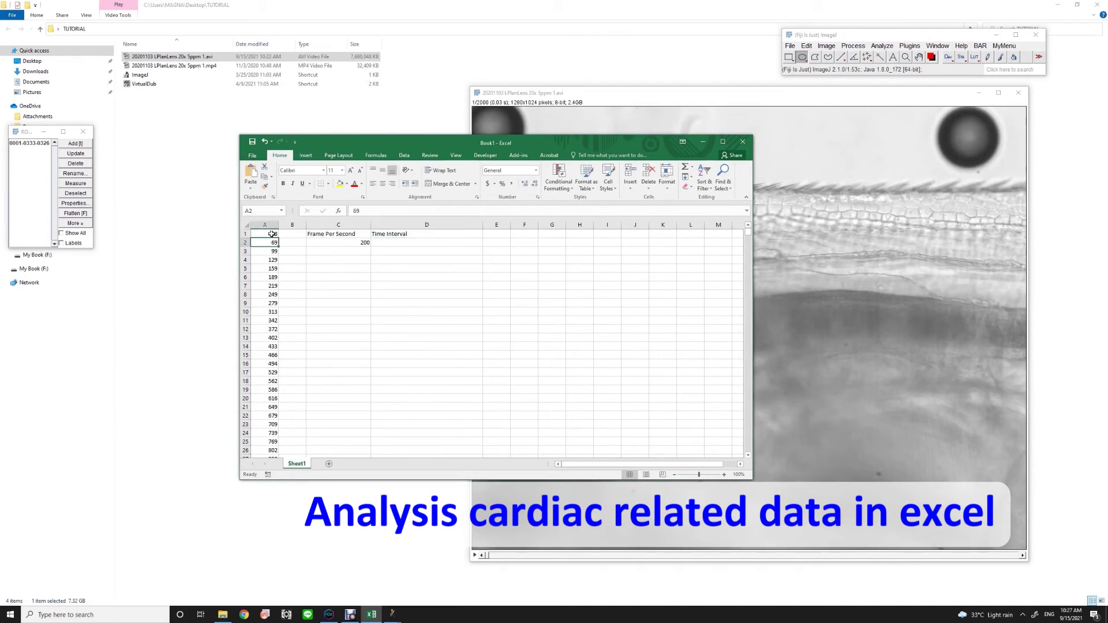
{"action": "left_click", "coordinate": [414, 243]}
{"action": "type", "text": "="}
{"action": "left_click", "coordinate": [274, 244]}
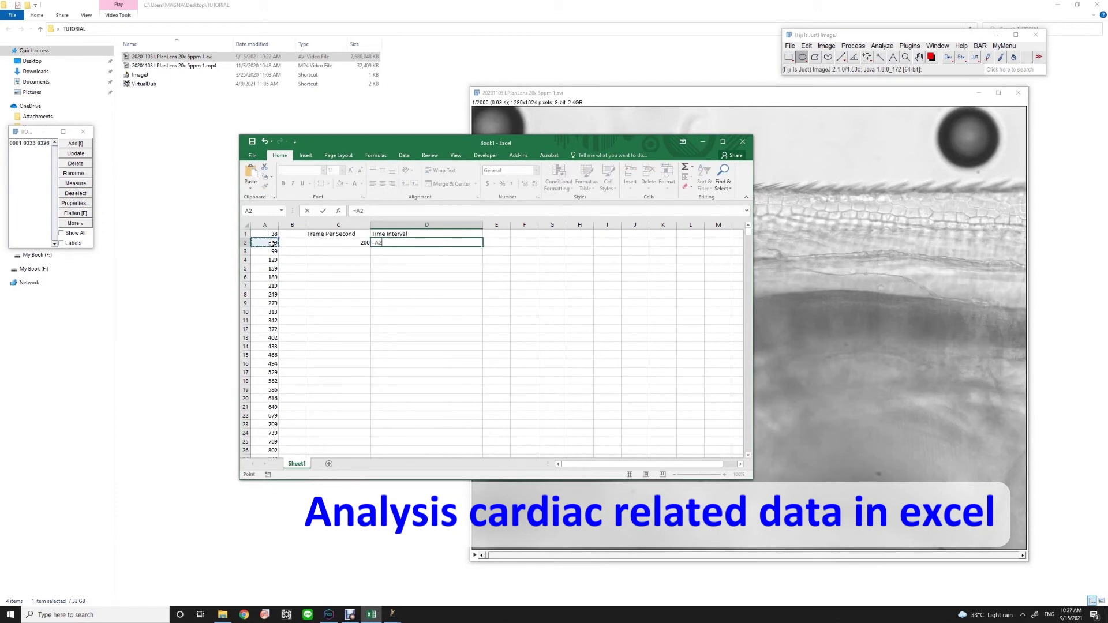
{"action": "left_click", "coordinate": [276, 233]}
{"action": "key", "text": "Return"}
Append "(FRAME)" to the Time Interval header in D1 and colour the added text red
{"action": "double_click", "coordinate": [447, 232]}
{"action": "type", "text": "(FR"}
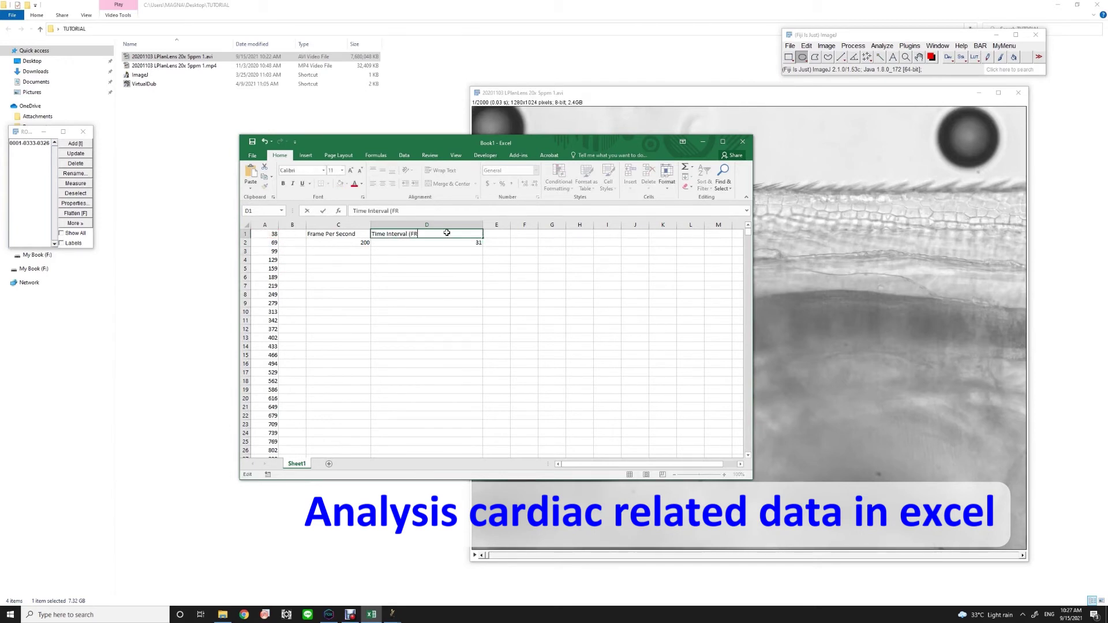
{"action": "key", "text": "shift+Left"}
{"action": "key", "text": "shift+Left"}
{"action": "key", "text": "shift+Left"}
{"action": "key", "text": "shift+Left"}
{"action": "key", "text": "shift+Left"}
{"action": "key", "text": "shift+Left"}
{"action": "key", "text": "shift+Left"}
{"action": "key", "text": "shift+Left"}
{"action": "key", "text": "shift+Left"}
{"action": "key", "text": "shift+Left"}
{"action": "key", "text": "shift+Left"}
{"action": "key", "text": "shift+Left"}
{"action": "key", "text": "shift+Left"}
{"action": "key", "text": "shift+Left"}
{"action": "key", "text": "shift+Left"}
{"action": "key", "text": "shift+Left"}
{"action": "key", "text": "shift+Left"}
{"action": "key", "text": "shift+Left"}
{"action": "key", "text": "shift+Left"}
{"action": "key", "text": "shift+Left"}
{"action": "key", "text": "ctrl+shift+Right"}
{"action": "key", "text": "ctrl+shift+Right"}
{"action": "left_click", "coordinate": [354, 184]}
{"action": "left_click", "coordinate": [432, 302]}
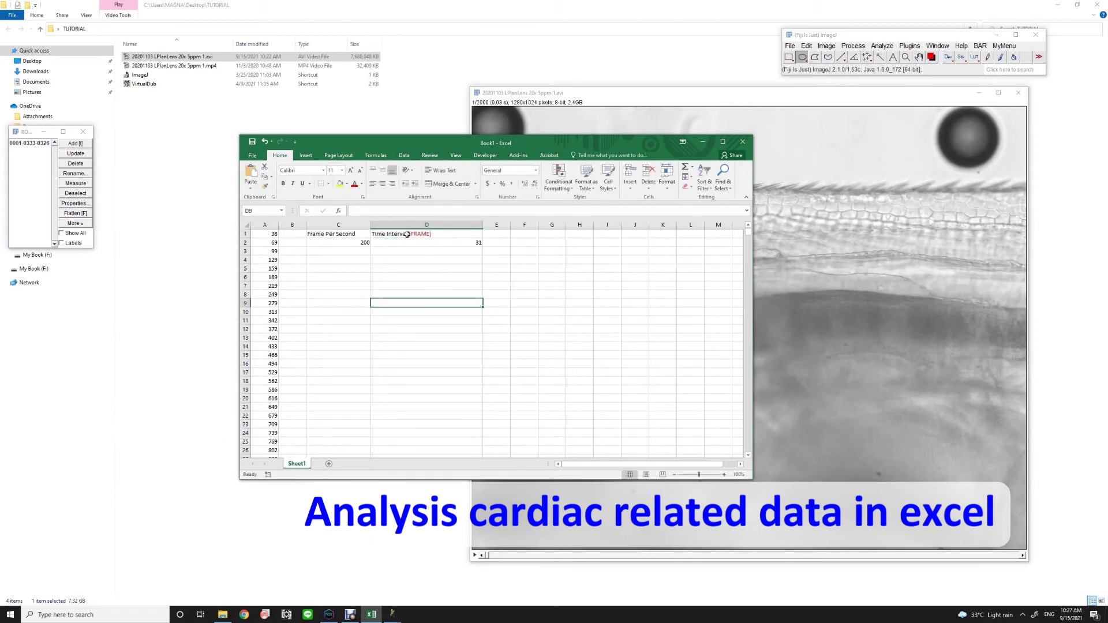
Fill the D2 formula down column D to the end of the data and clear the surplus result in D65
{"action": "left_click", "coordinate": [451, 244]}
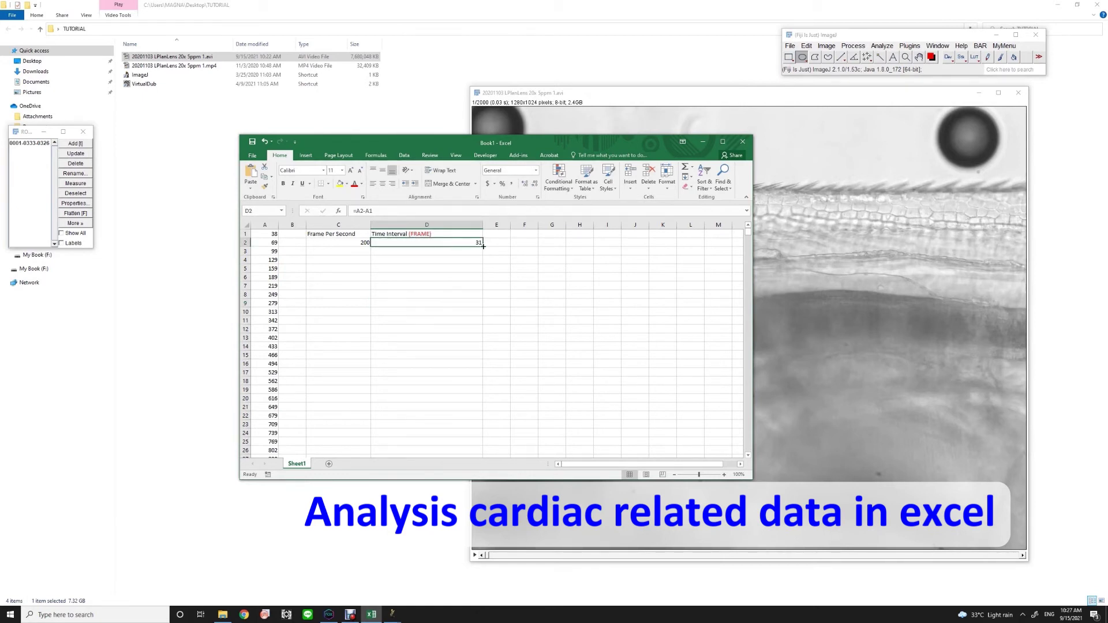
{"action": "left_click_drag", "start_coordinate": [472, 359], "coordinate": [452, 326]}
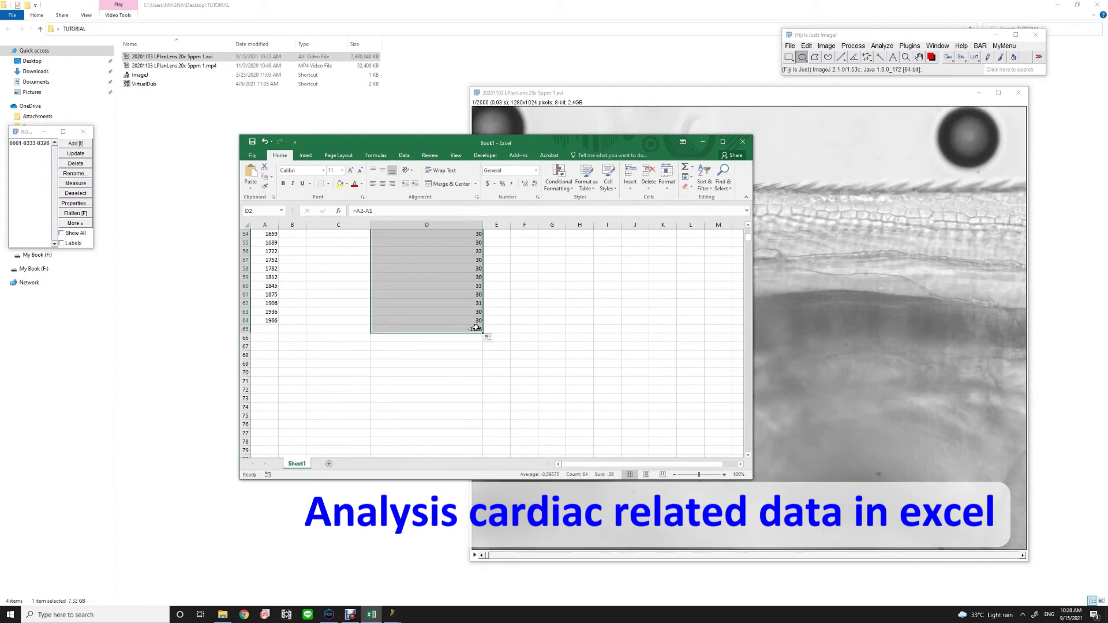
{"action": "left_click", "coordinate": [479, 330]}
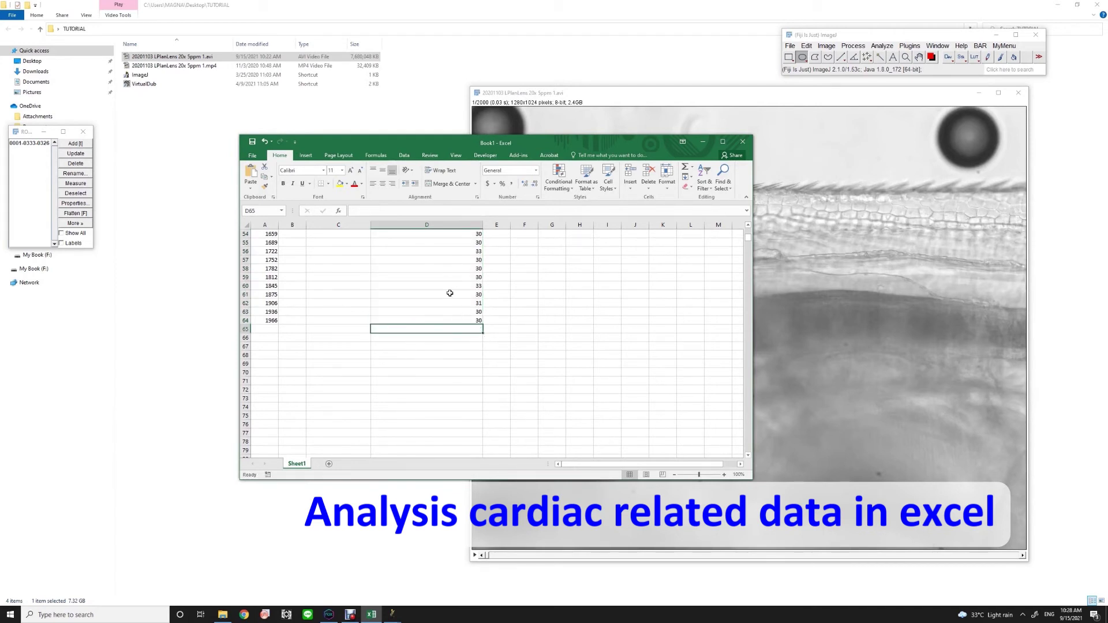
{"action": "scroll", "coordinate": [448, 296], "scroll_direction": "up", "scroll_amount": 5}
{"action": "scroll", "coordinate": [448, 296], "scroll_direction": "up", "scroll_amount": 13}
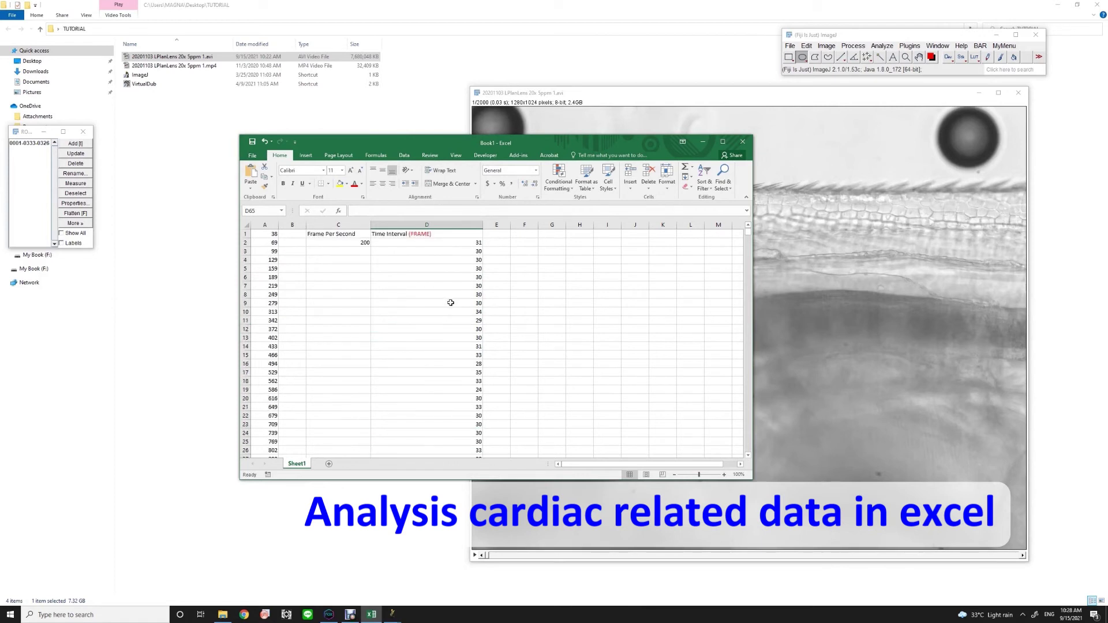
Widen column E and enter the header "Time Interval (SECOND)" in E1, with "(SECOND)" in red
{"action": "left_click", "coordinate": [437, 233]}
{"action": "left_click", "coordinate": [499, 235]}
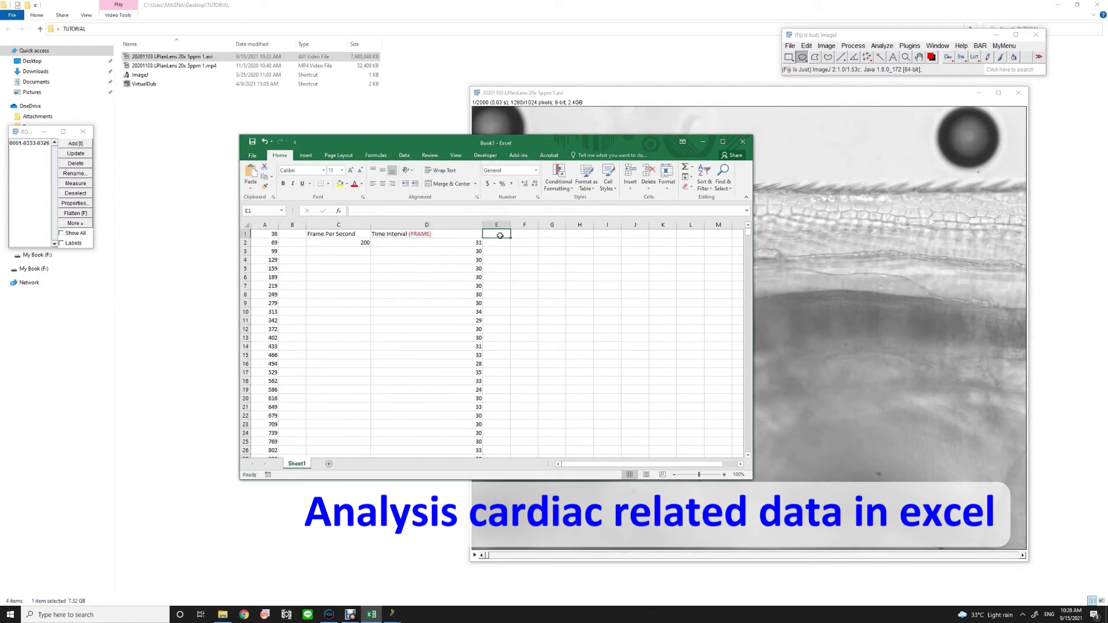
{"action": "left_click_drag", "start_coordinate": [511, 225], "coordinate": [560, 224]}
{"action": "type", "text": "Time Interval"}
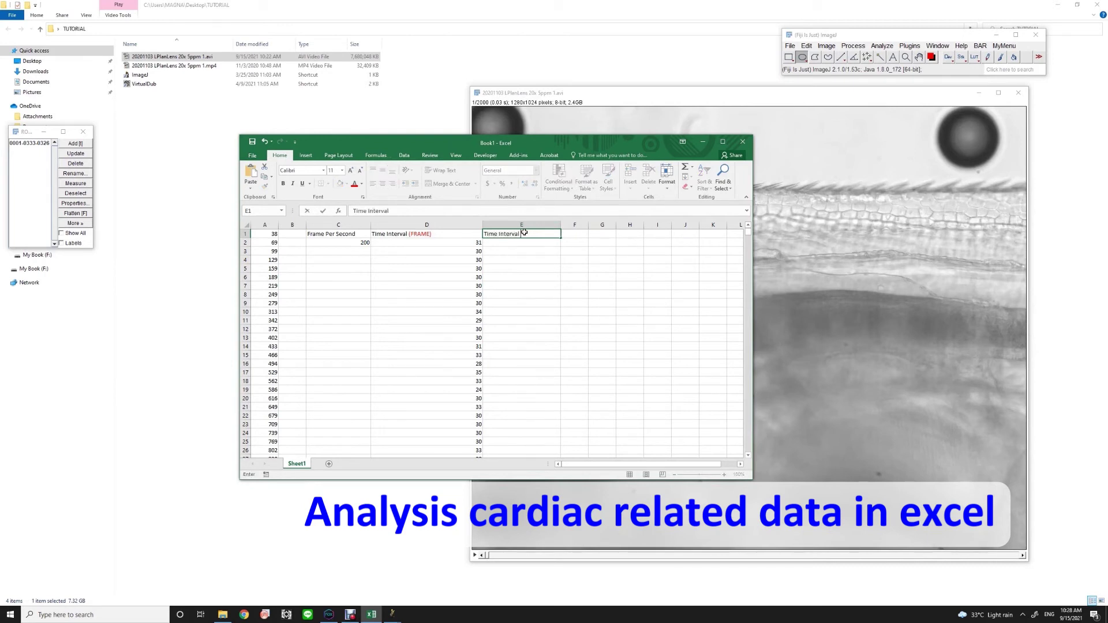
{"action": "type", "text": " (SECOND"}
{"action": "left_click_drag", "start_coordinate": [552, 235], "coordinate": [522, 234]}
{"action": "left_click", "coordinate": [355, 183]}
Enter the formula =D2/C2 in E2 to convert the frame interval to seconds
{"action": "left_click", "coordinate": [518, 245]}
{"action": "type", "text": "="}
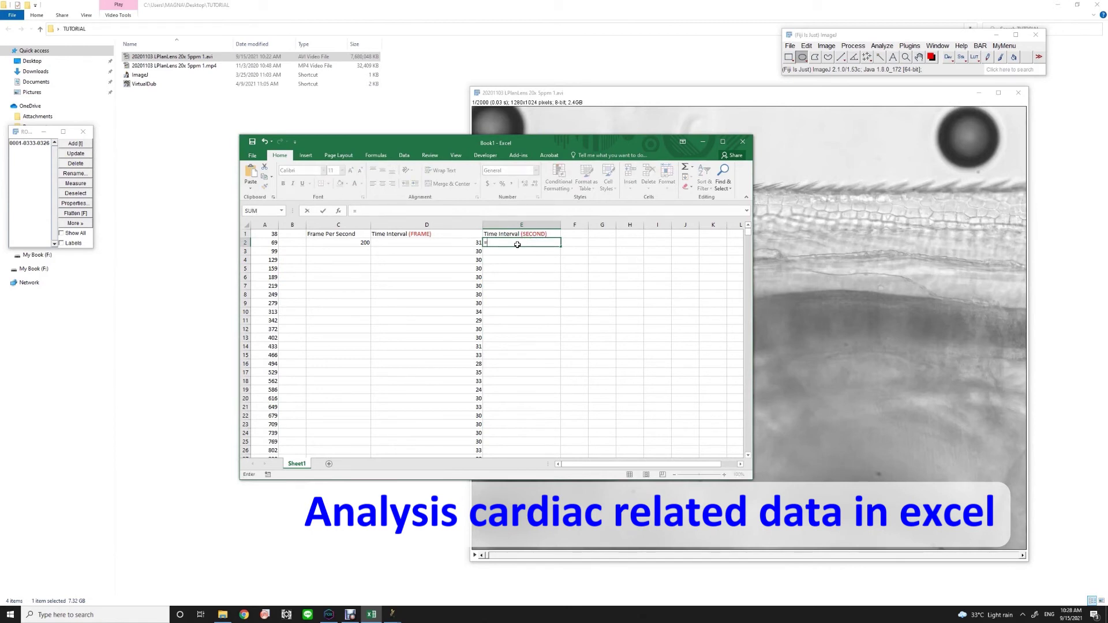
{"action": "left_click", "coordinate": [453, 244]}
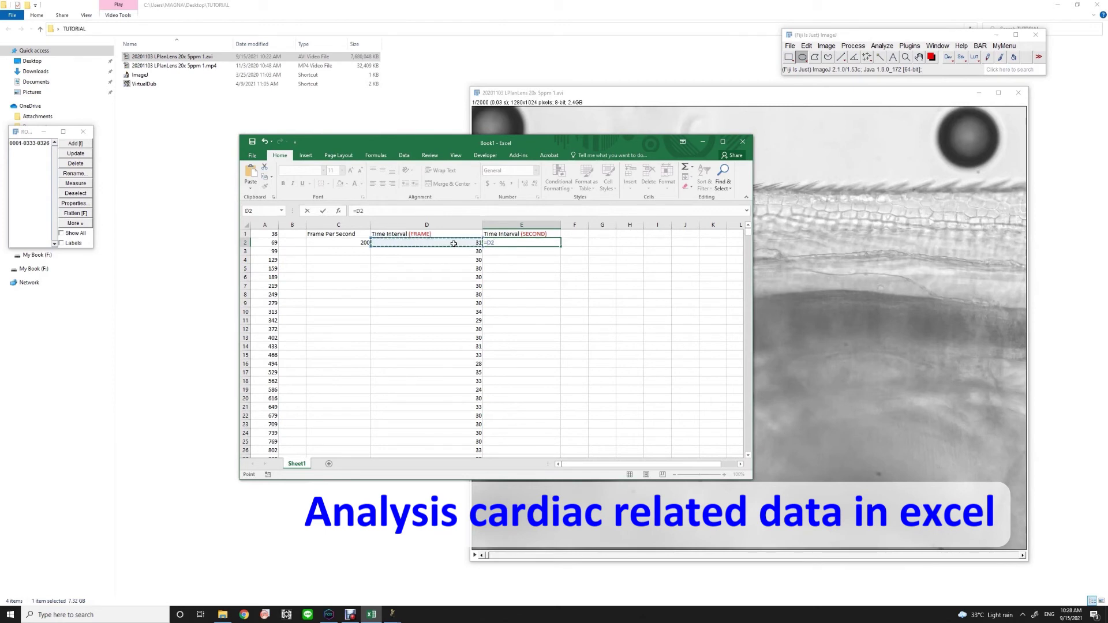
{"action": "left_click", "coordinate": [353, 242]}
{"action": "key", "text": "Return"}
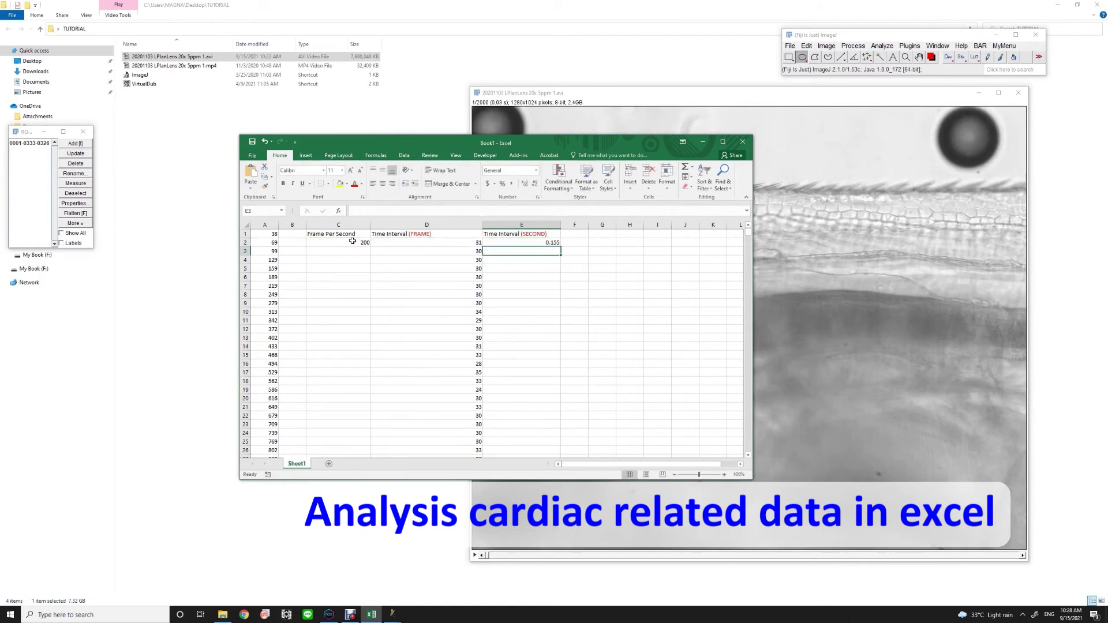
Fill the E2 formula with its relative frame-rate reference down column E to row 64
{"action": "left_click", "coordinate": [548, 244]}
{"action": "left_click_drag", "start_coordinate": [561, 244], "coordinate": [535, 448]}
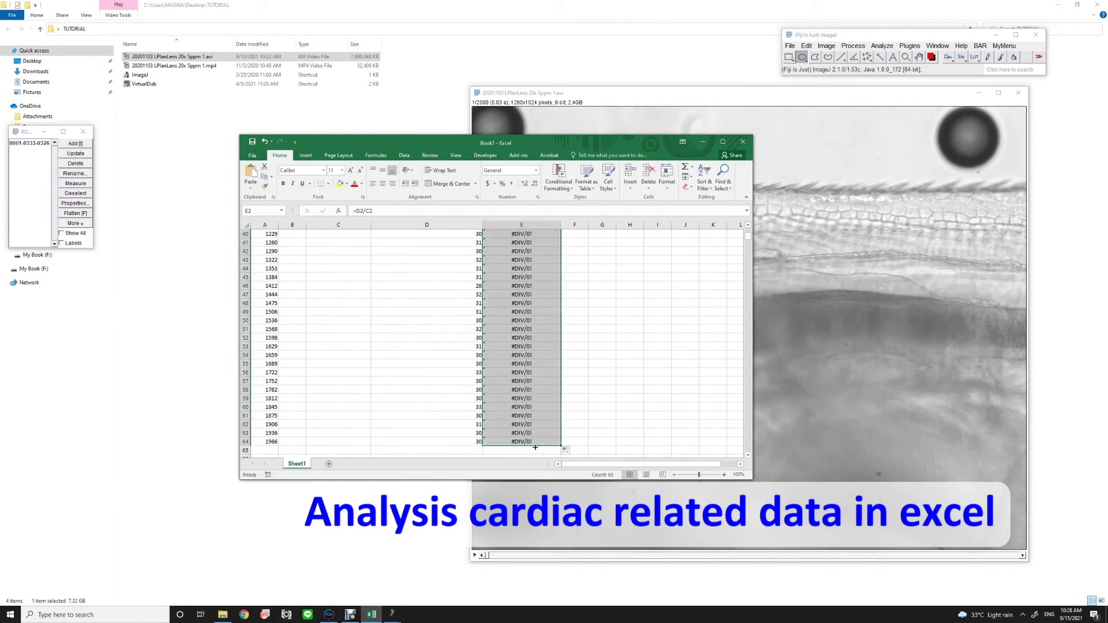
Change the E2 formula to =D2/$C$2 so the frame-rate reference is absolute
{"action": "scroll", "coordinate": [545, 408], "scroll_direction": "up", "scroll_amount": 13}
{"action": "left_click", "coordinate": [369, 212]}
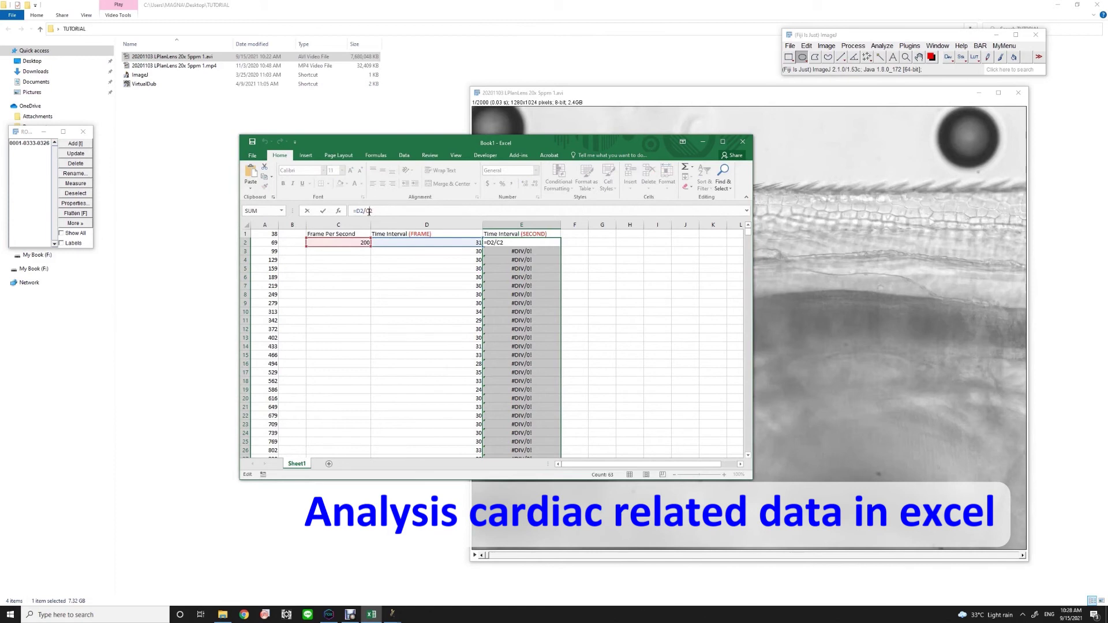
{"action": "left_click", "coordinate": [370, 212]}
{"action": "type", "text": "$C$"}
{"action": "key", "text": "Return"}
Fill the corrected E2 formula down column E to row 64 and check the last row
{"action": "left_click", "coordinate": [557, 242]}
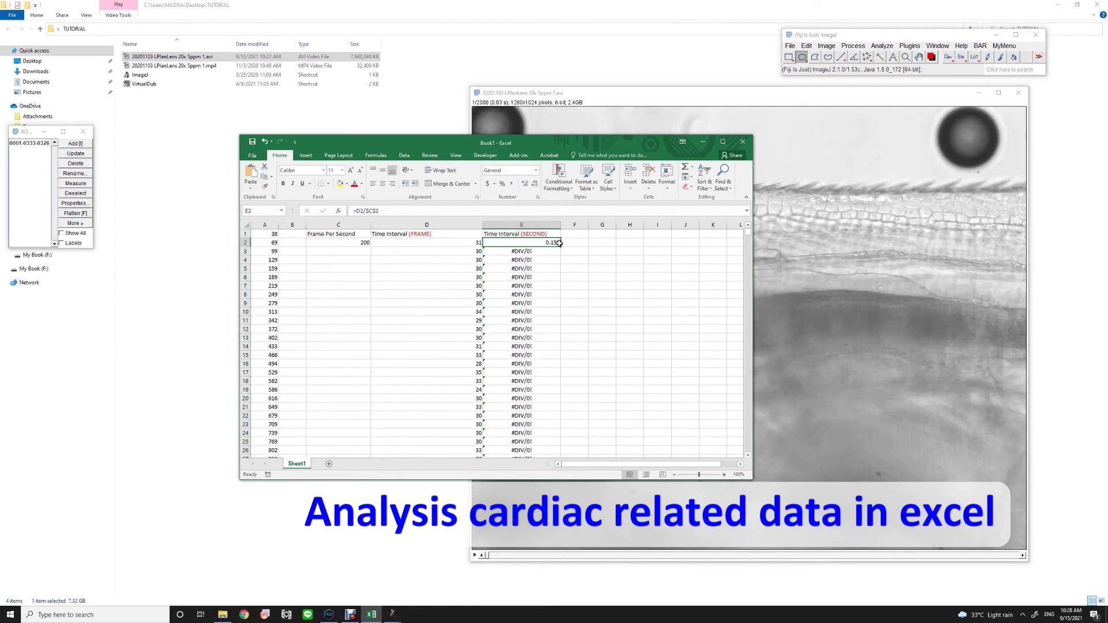
{"action": "double_click", "coordinate": [562, 246]}
{"action": "scroll", "coordinate": [541, 319], "scroll_direction": "down", "scroll_amount": 6}
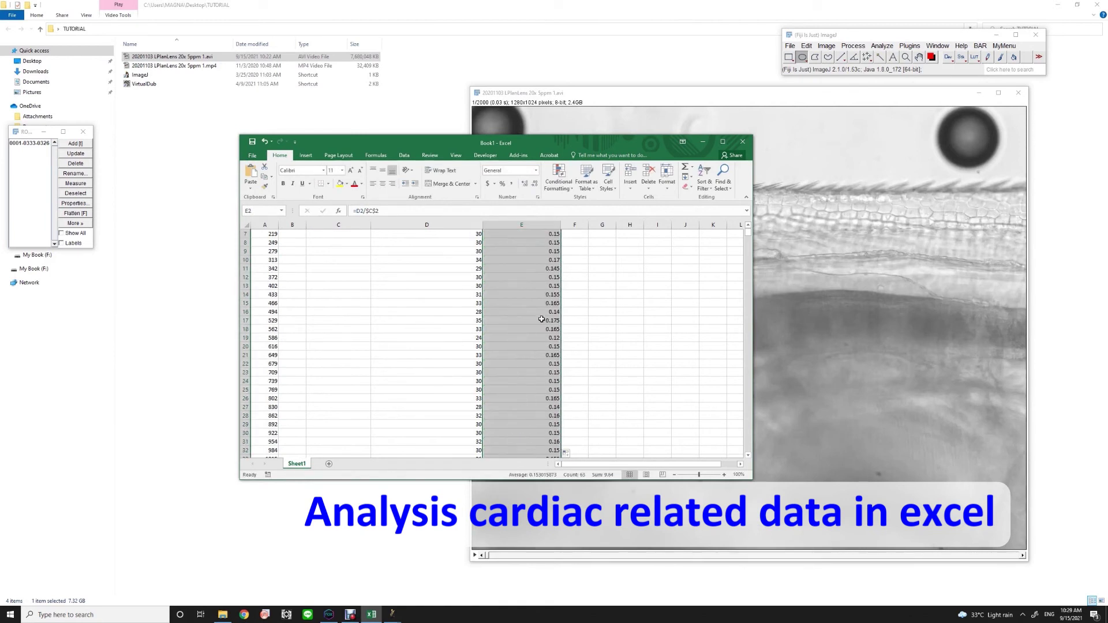
{"action": "scroll", "coordinate": [543, 320], "scroll_direction": "down", "scroll_amount": 13}
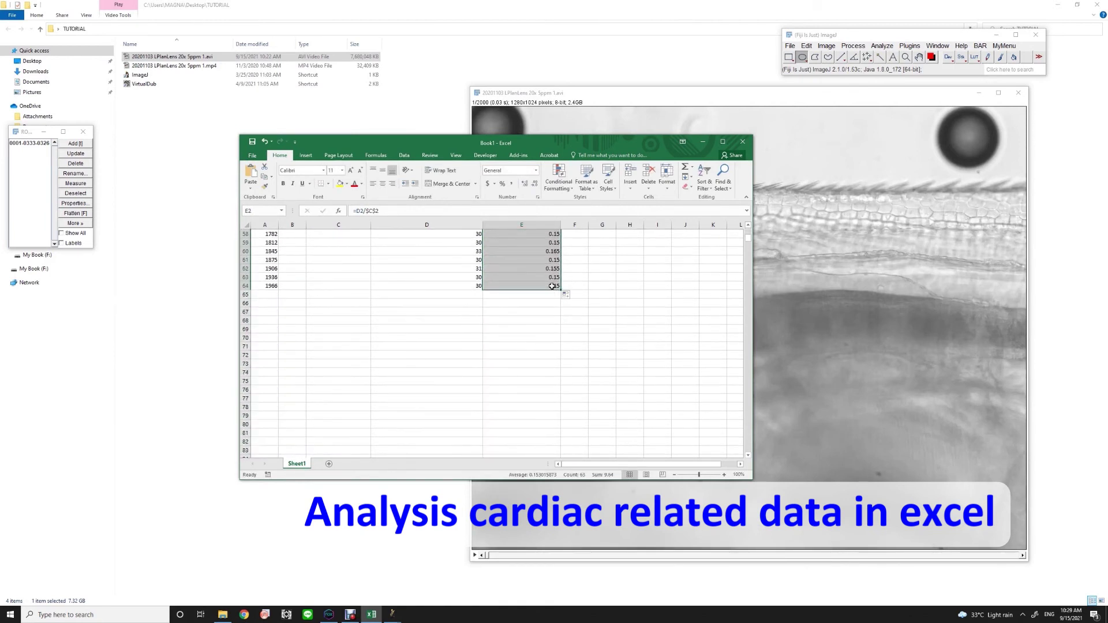
{"action": "left_click", "coordinate": [552, 287]}
{"action": "scroll", "coordinate": [553, 317], "scroll_direction": "up", "scroll_amount": 19}
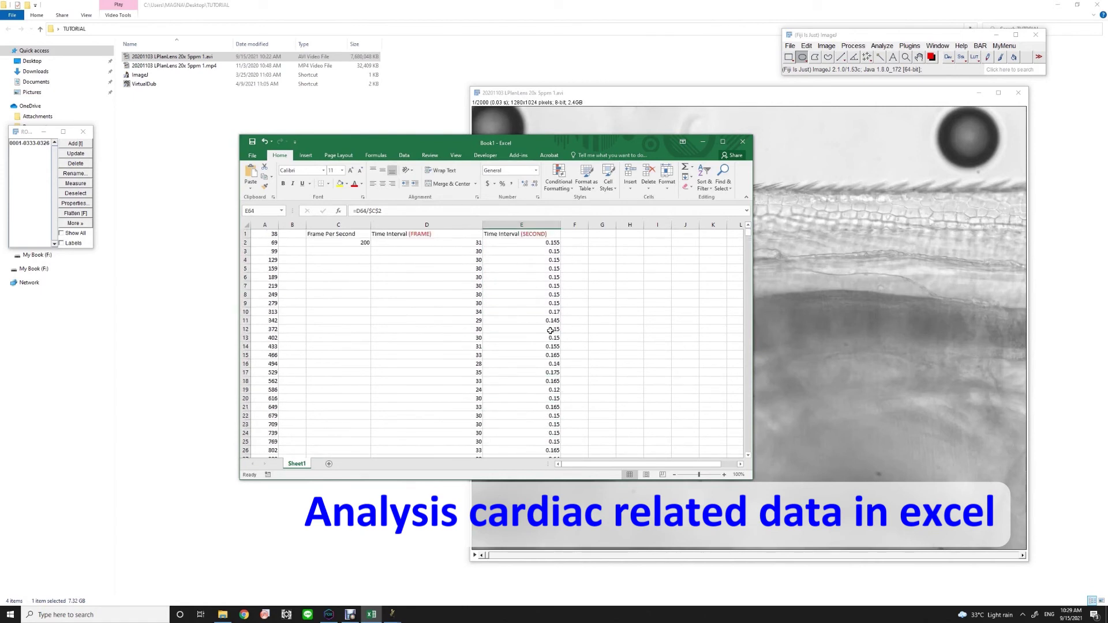
Inspect the formulas in E2 and E3 to compare their references to the frame rate in C2
{"action": "left_click", "coordinate": [356, 245]}
{"action": "left_click", "coordinate": [533, 247]}
{"action": "double_click", "coordinate": [506, 247]}
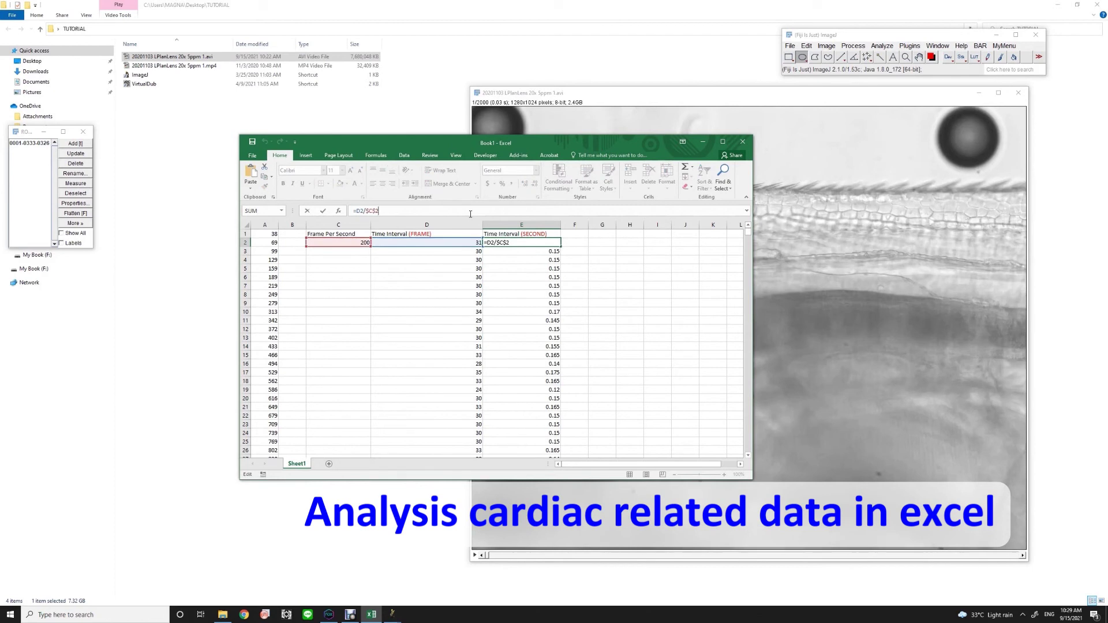
{"action": "key", "text": "ctrl+Return"}
{"action": "left_click", "coordinate": [541, 252]}
{"action": "key", "text": "F2"}
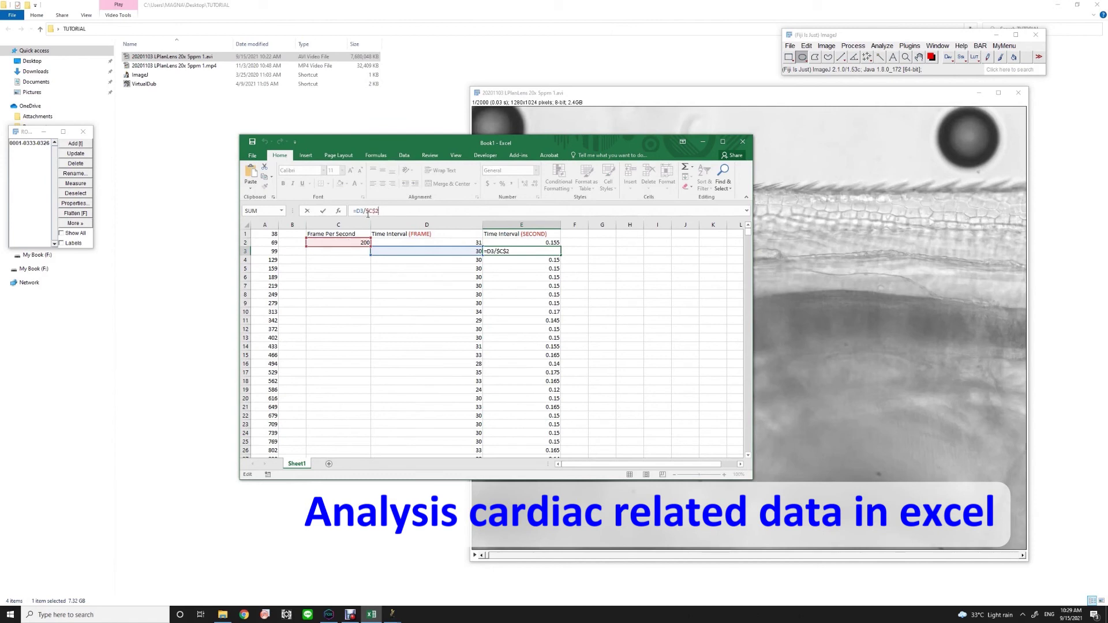
{"action": "key", "text": "ctrl+Return"}
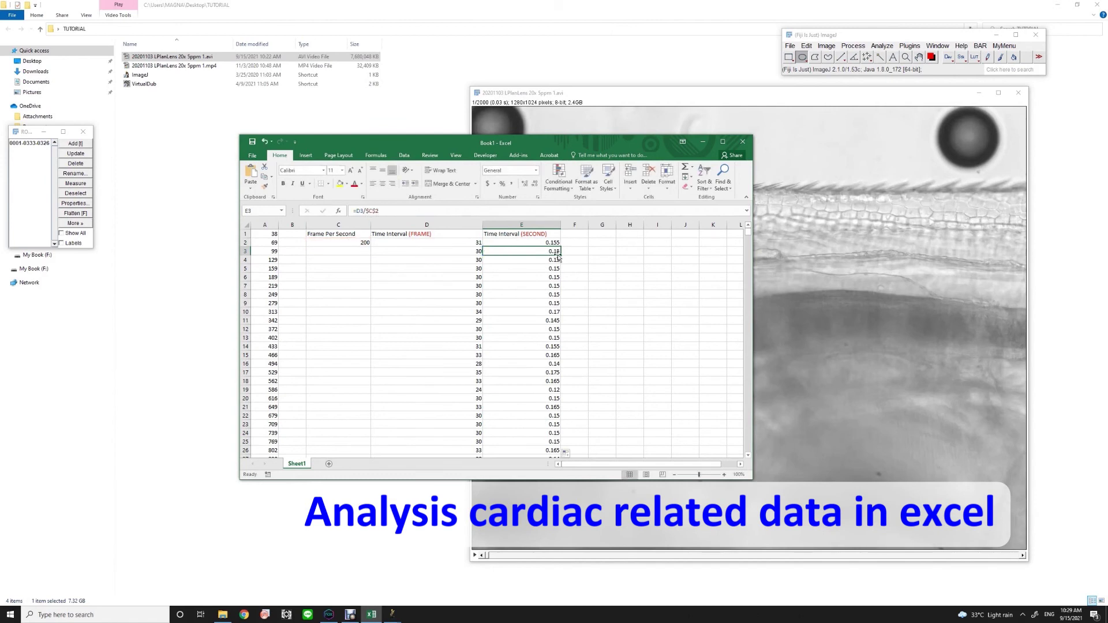
Enter the header "Average time interval" in F1 and widen column F to fit it
{"action": "left_click_drag", "start_coordinate": [588, 225], "coordinate": [608, 225]}
{"action": "left_click", "coordinate": [582, 232]}
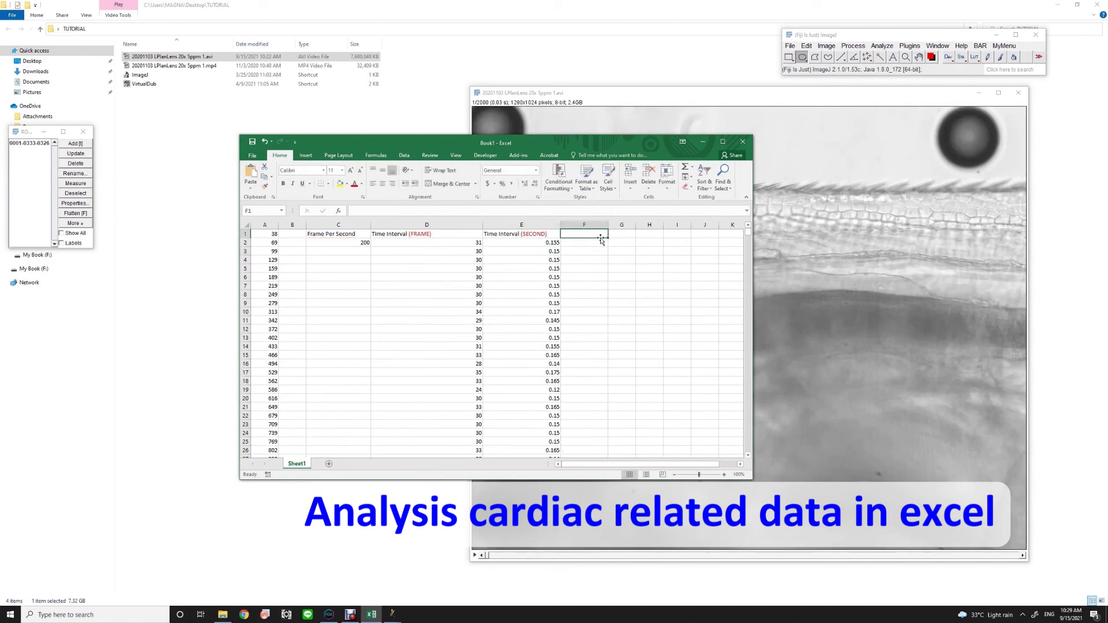
{"action": "type", "text": "AVE"}
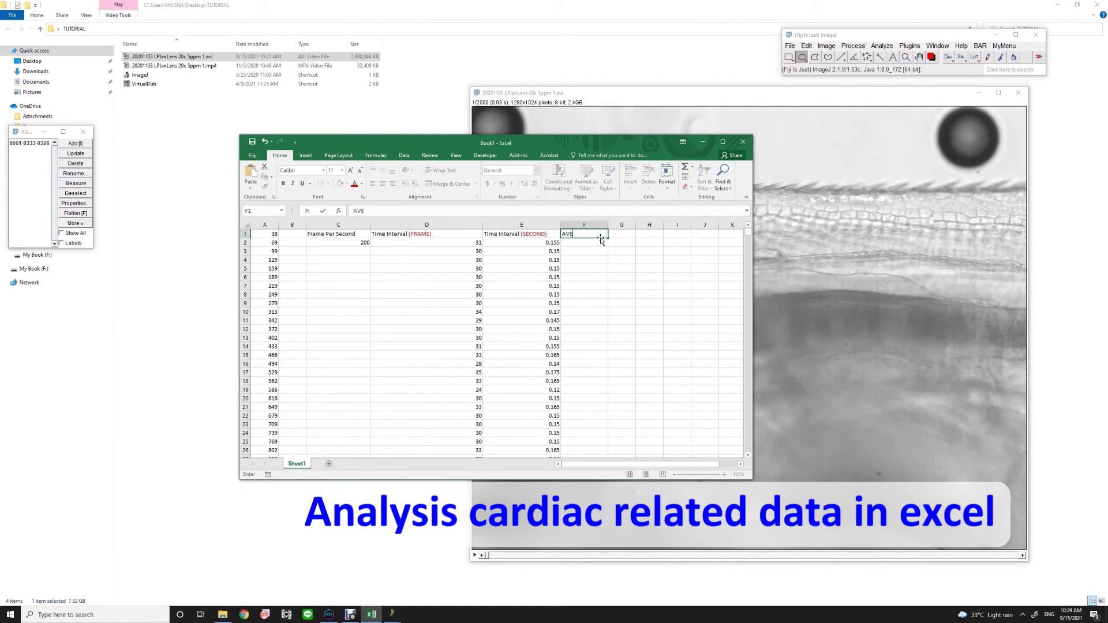
{"action": "key", "text": "BackSpace"}
{"action": "key", "text": "BackSpace"}
{"action": "key", "text": "BackSpace"}
{"action": "type", "text": "verage time interval"}
{"action": "left_click", "coordinate": [687, 276]}
{"action": "double_click", "coordinate": [608, 225]}
{"action": "left_click_drag", "start_coordinate": [625, 225], "coordinate": [636, 226]}
Append "(SECOND)" in red to the F1 header and autofit column F
{"action": "double_click", "coordinate": [629, 236]}
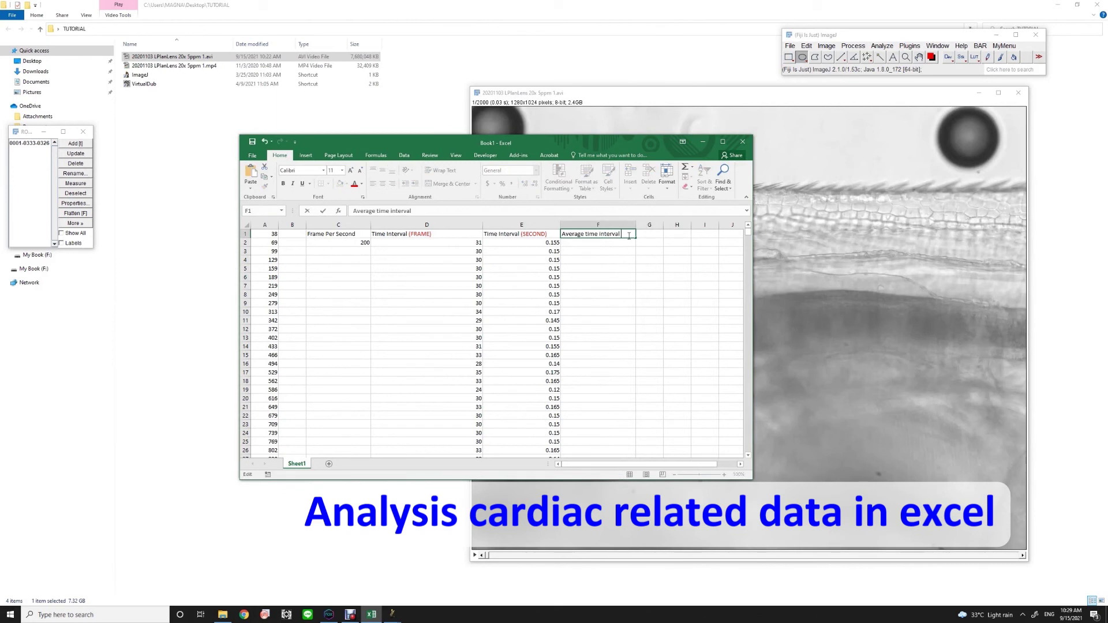
{"action": "type", "text": "(SECOND"}
{"action": "key", "text": "shift+Left"}
{"action": "key", "text": "shift+Left"}
{"action": "key", "text": "shift+Left"}
{"action": "key", "text": "shift+Left"}
{"action": "key", "text": "shift+Left"}
{"action": "left_click", "coordinate": [355, 183]}
{"action": "left_click", "coordinate": [641, 225]}
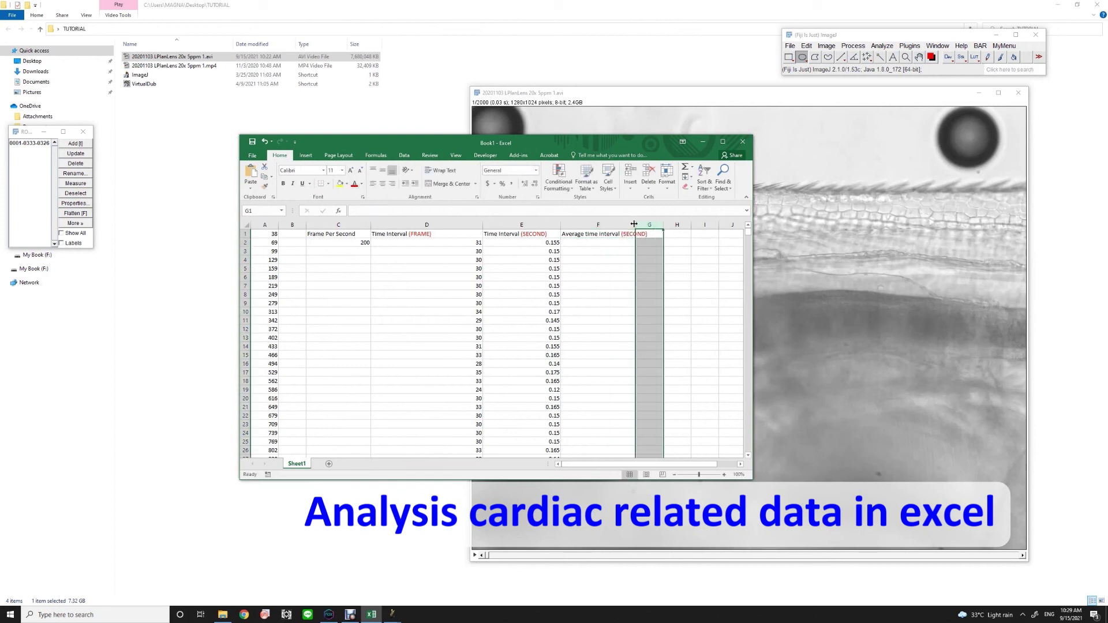
{"action": "double_click", "coordinate": [634, 224]}
Calculate the average time interval in F2 with an AVERAGE formula over the whole of column E
{"action": "left_click", "coordinate": [615, 244]}
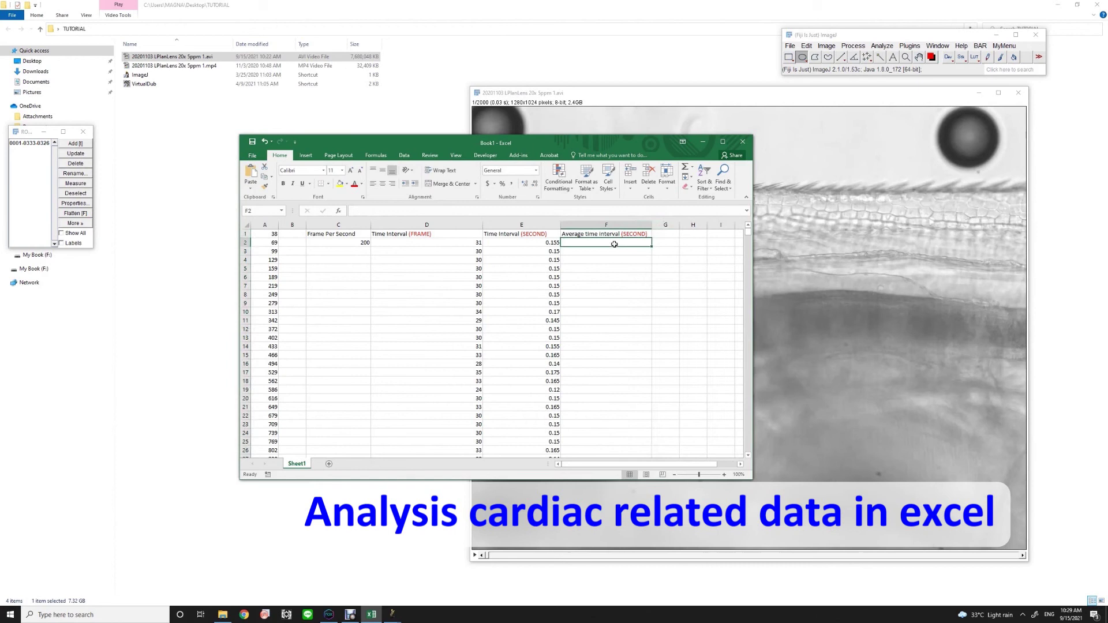
{"action": "type", "text": "="}
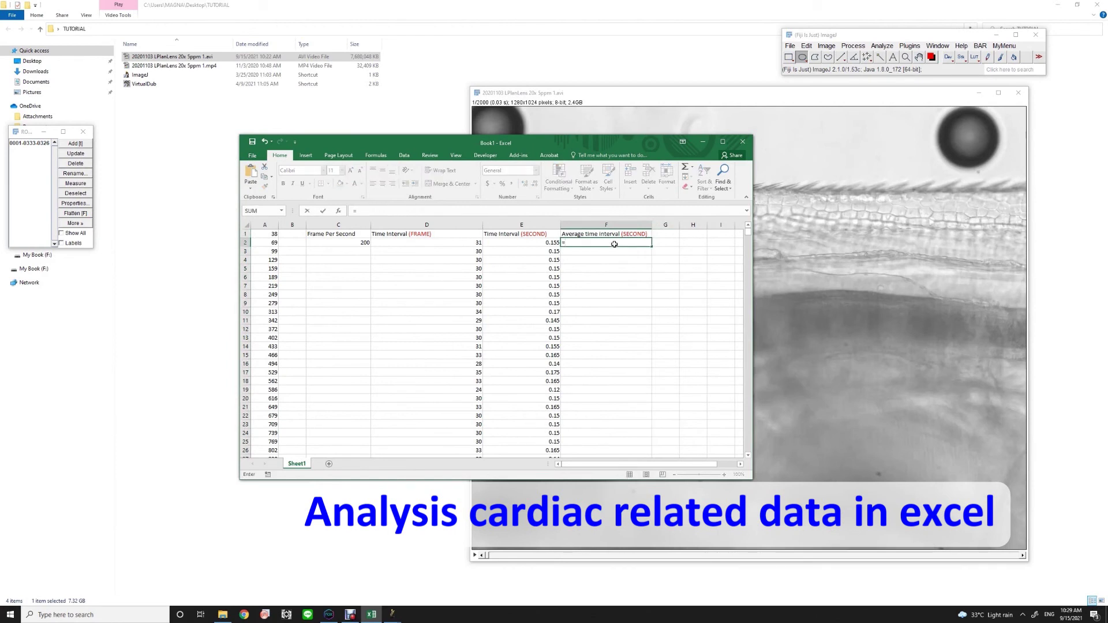
{"action": "type", "text": "AV"}
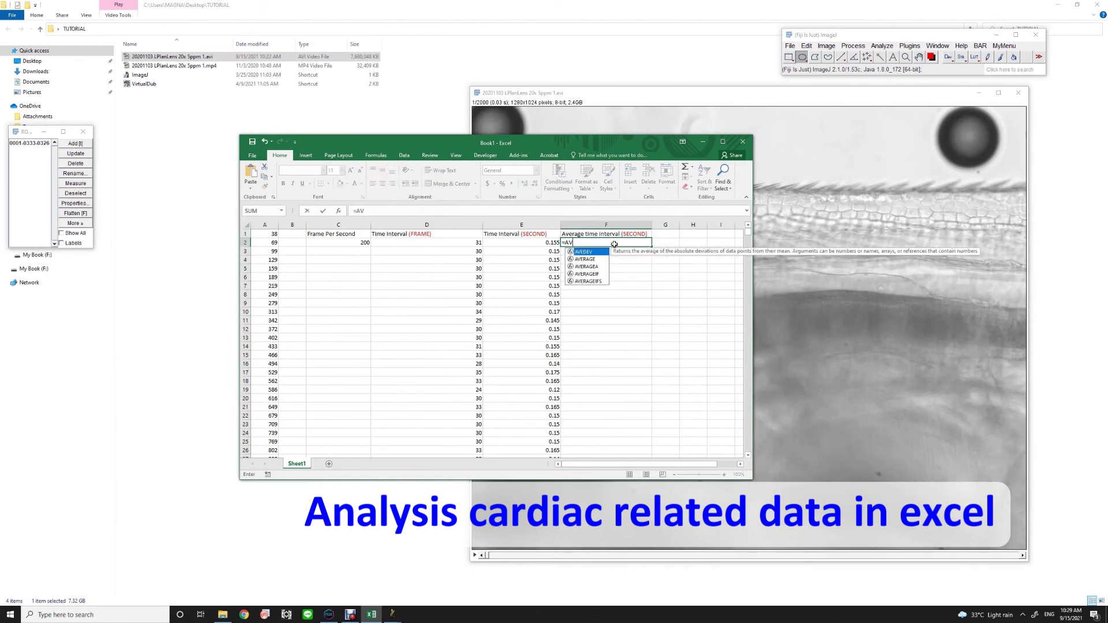
{"action": "key", "text": "Escape"}
{"action": "type", "text": "R"}
{"action": "key", "text": "BackSpace"}
{"action": "type", "text": "G"}
{"action": "key", "text": "BackSpace"}
{"action": "left_click", "coordinate": [592, 261]}
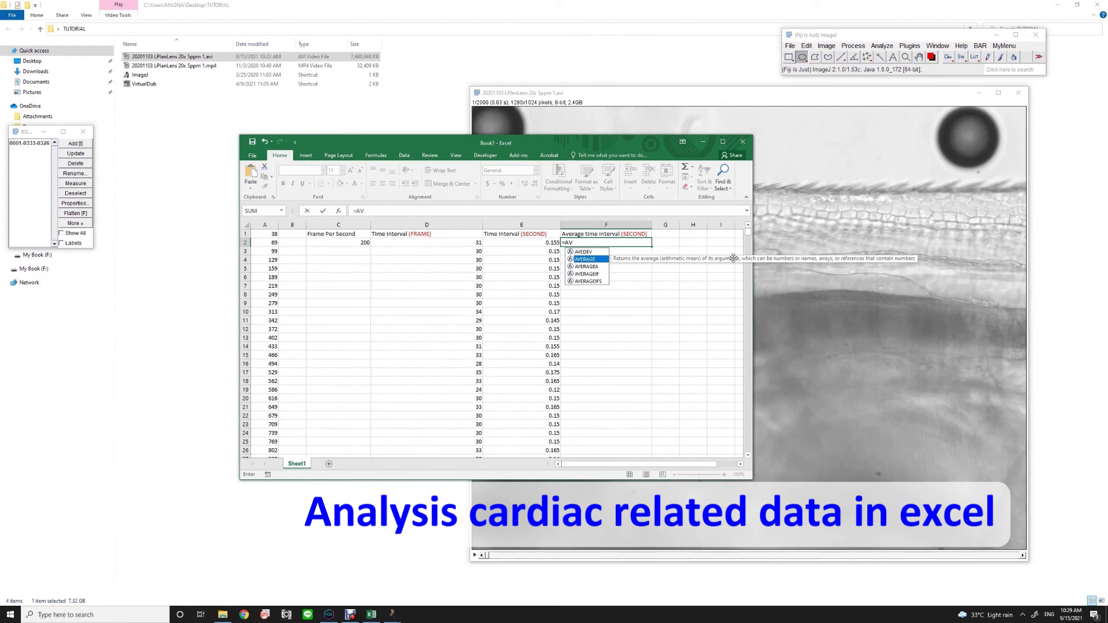
{"action": "double_click", "coordinate": [593, 260]}
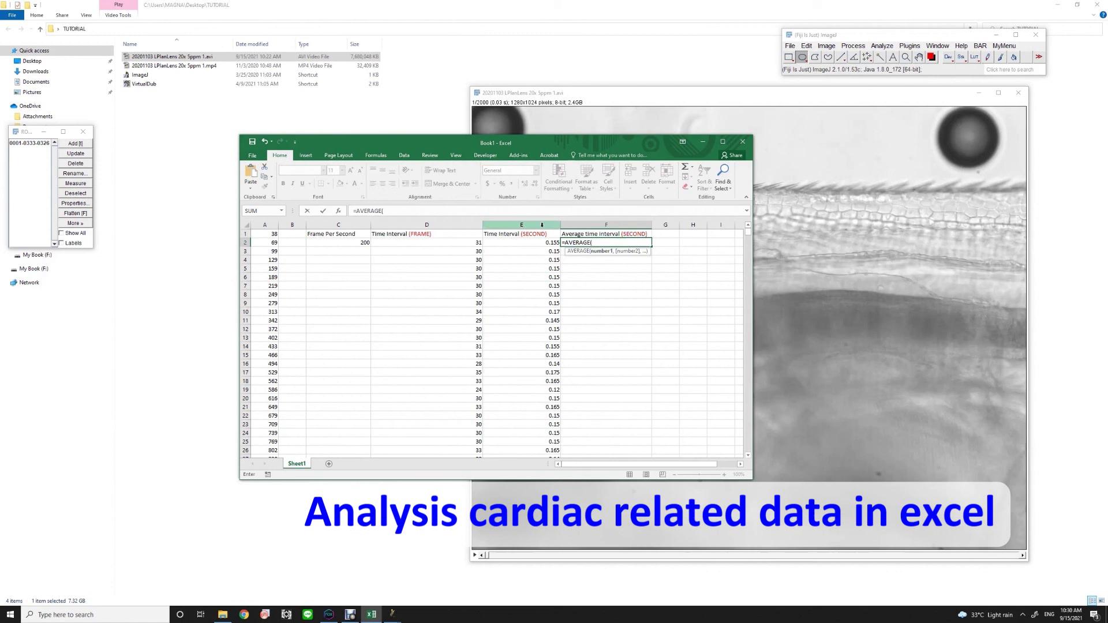
{"action": "left_click", "coordinate": [542, 225]}
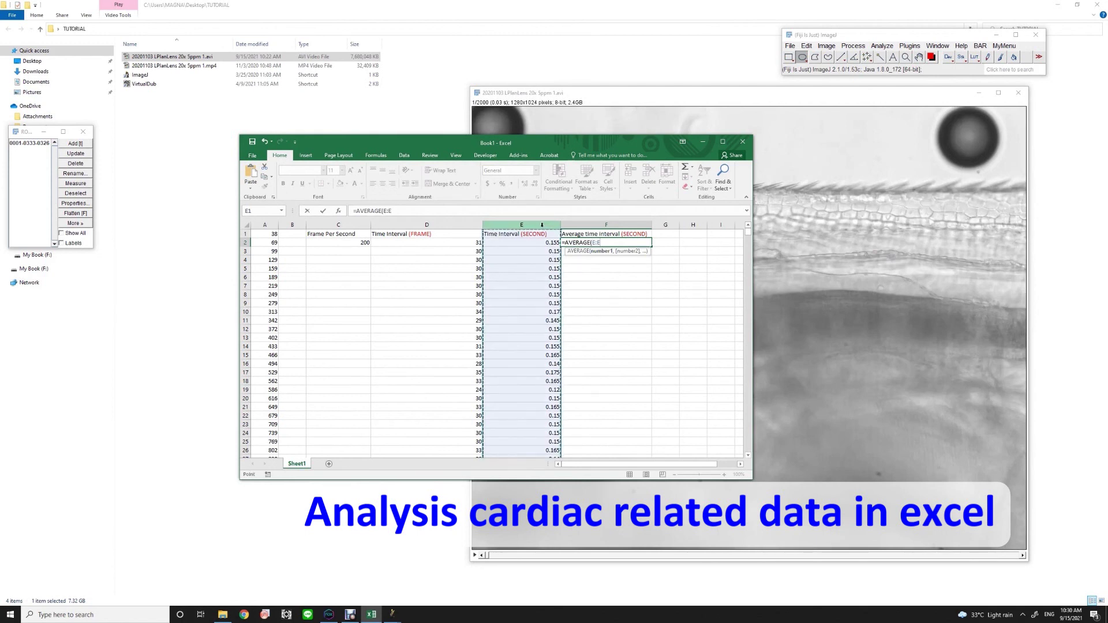
{"action": "key", "text": "Return"}
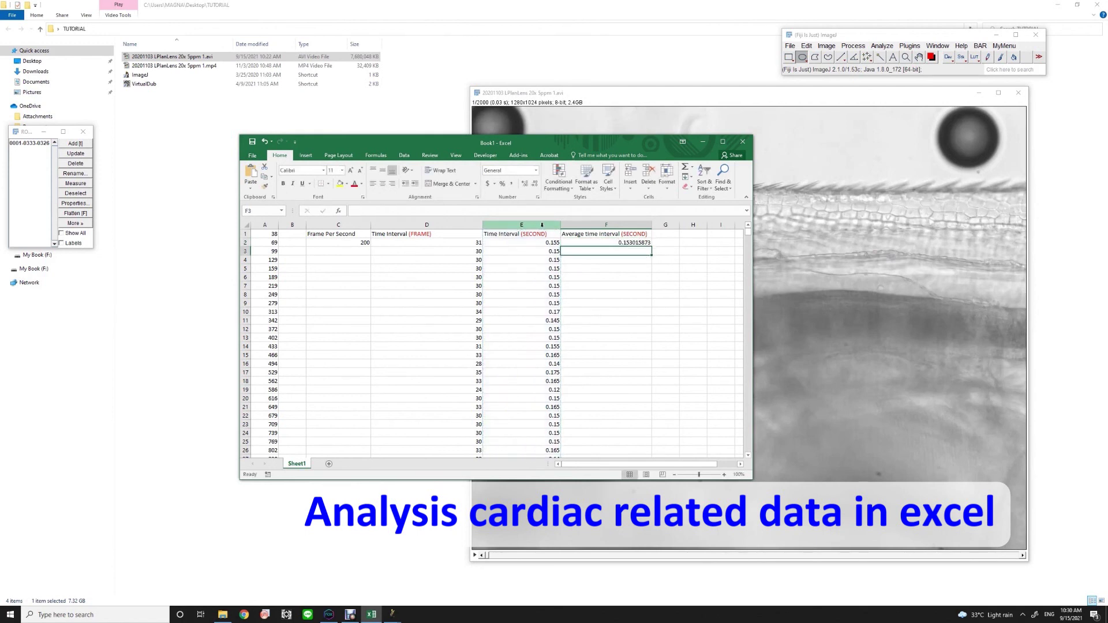
{"action": "left_click", "coordinate": [622, 243]}
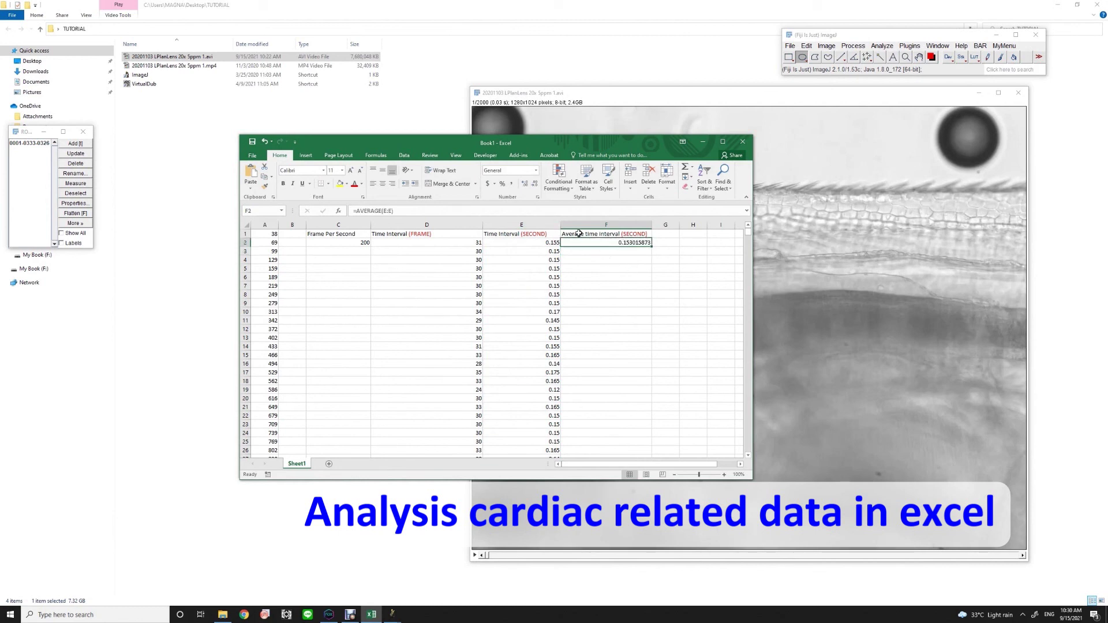
Widen column G and enter the header "HEART RATE (bpm)" in G1
{"action": "left_click_drag", "start_coordinate": [680, 225], "coordinate": [736, 226]}
{"action": "left_click", "coordinate": [692, 234]}
{"action": "type", "text": "HEART RATE9"}
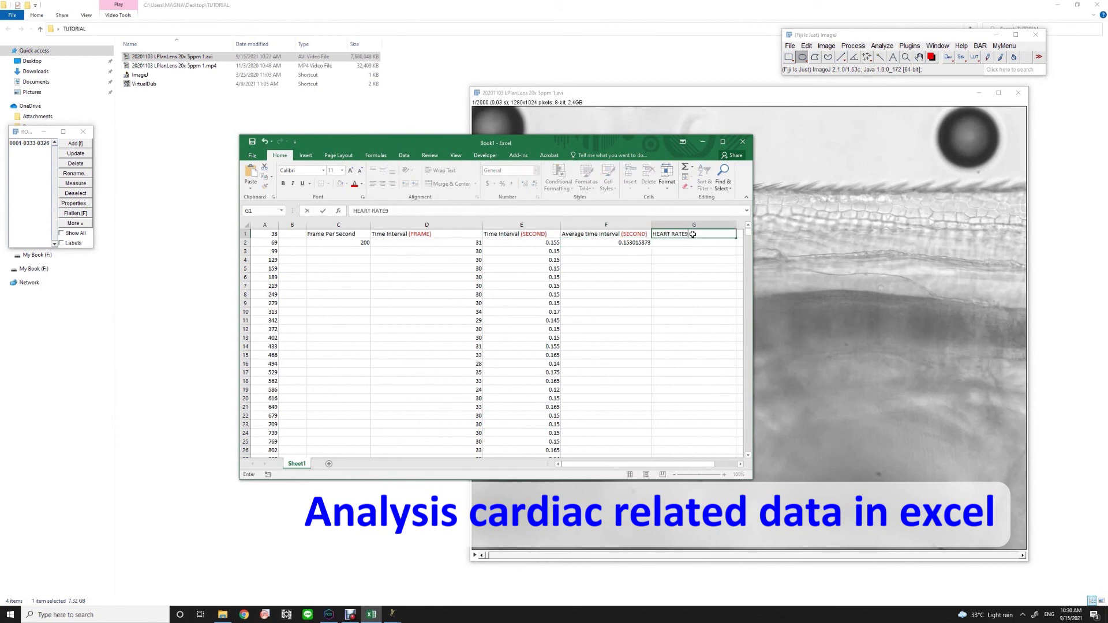
{"action": "key", "text": "shift+Left"}
{"action": "key", "text": "shift+Left"}
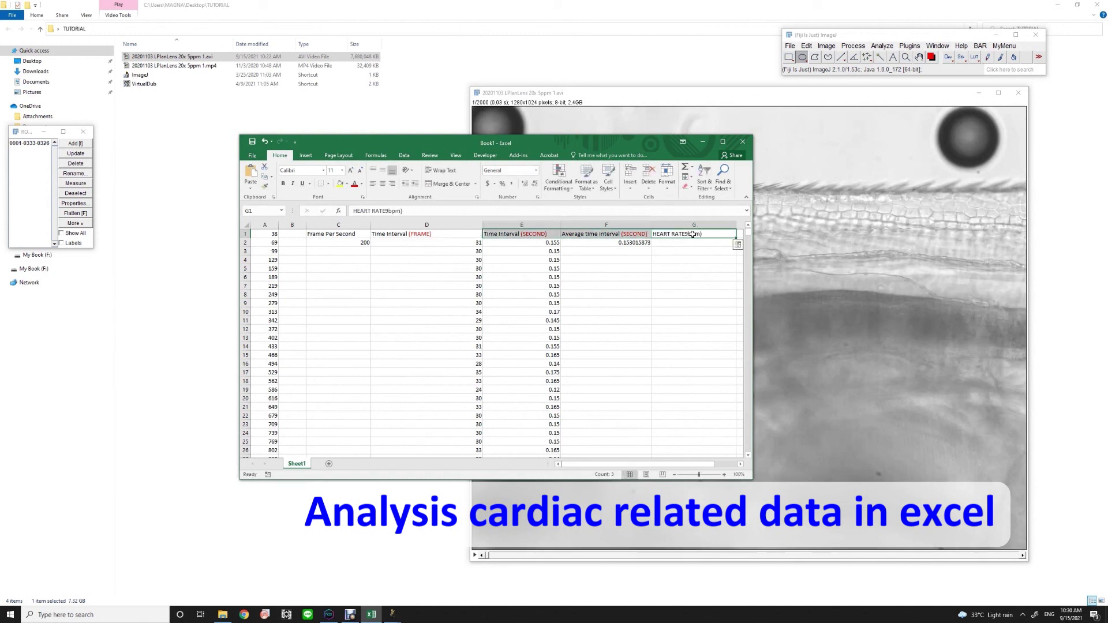
{"action": "double_click", "coordinate": [693, 234]}
{"action": "key", "text": "BackSpace"}
{"action": "type", "text": "("}
{"action": "key", "text": "shift+Right"}
{"action": "key", "text": "shift+Right"}
{"action": "key", "text": "shift+Right"}
{"action": "key", "text": "shift+Right"}
{"action": "scroll", "coordinate": [706, 270], "scroll_direction": "right", "scroll_amount": 1}
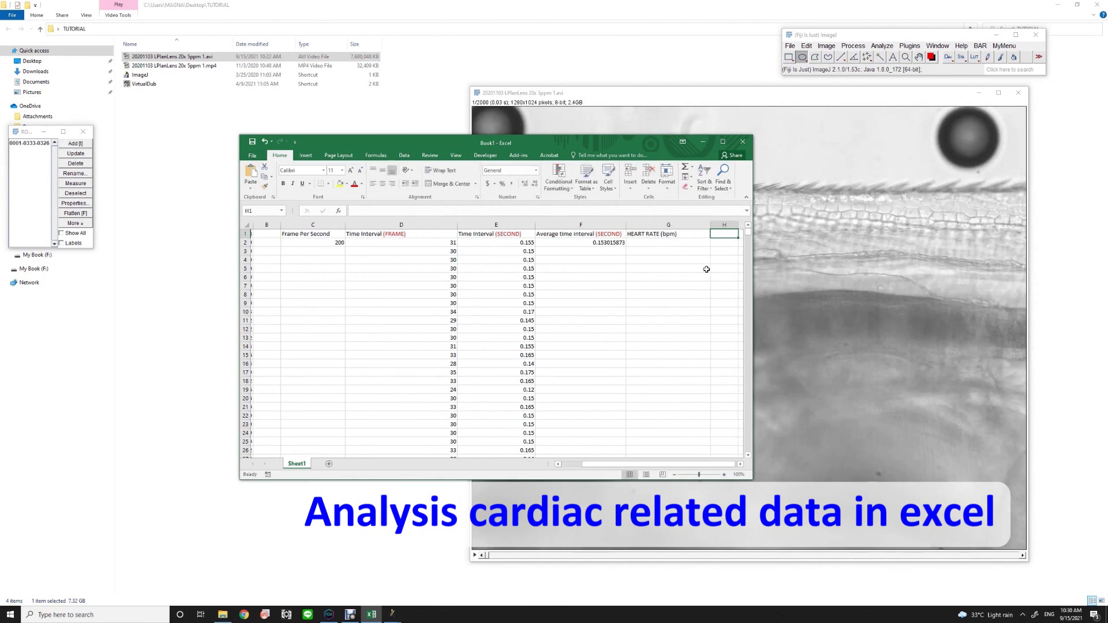
Colour the "(bpm)" part of the G1 header red
{"action": "left_click", "coordinate": [685, 235]}
{"action": "key", "text": "shift+Left"}
{"action": "key", "text": "shift+Left"}
{"action": "key", "text": "shift+Left"}
{"action": "key", "text": "shift+Left"}
{"action": "key", "text": "shift+Left"}
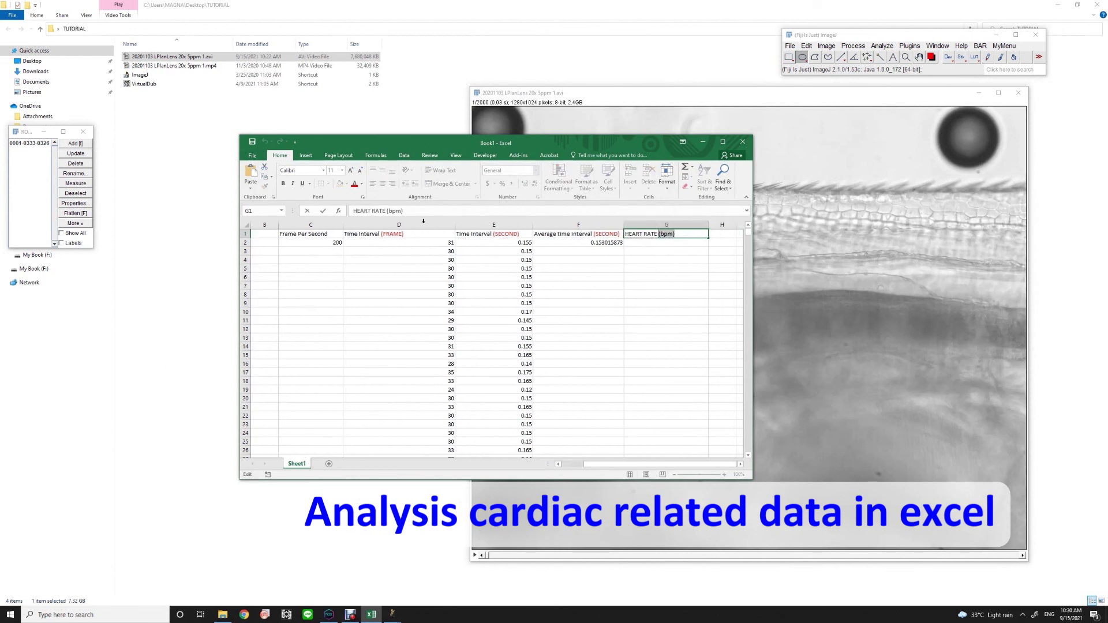
{"action": "left_click", "coordinate": [354, 184]}
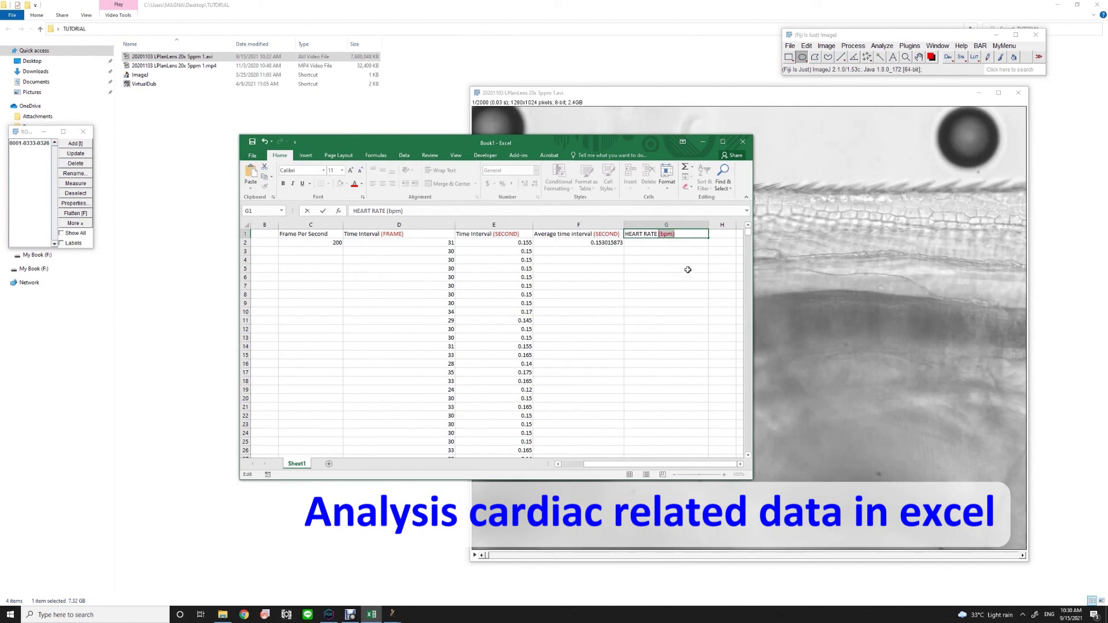
Enter the formula =60/F2 in G2 to calculate the heart rate and check the cell's formula
{"action": "left_click", "coordinate": [671, 243]}
{"action": "type", "text": "="}
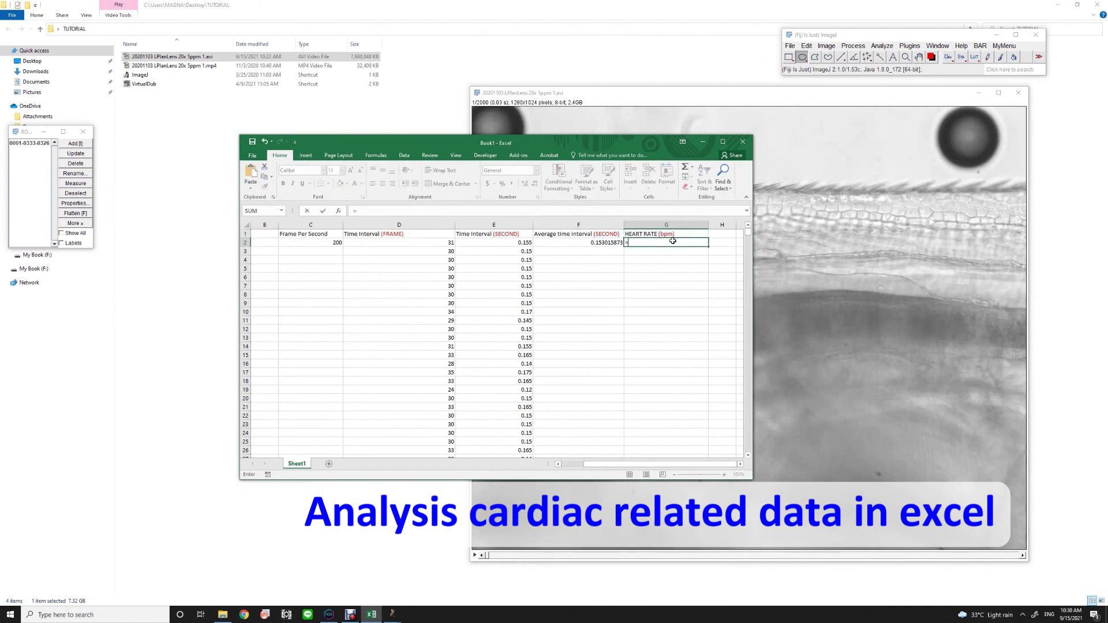
{"action": "type", "text": "60/"}
{"action": "left_click", "coordinate": [602, 243]}
{"action": "key", "text": "Return"}
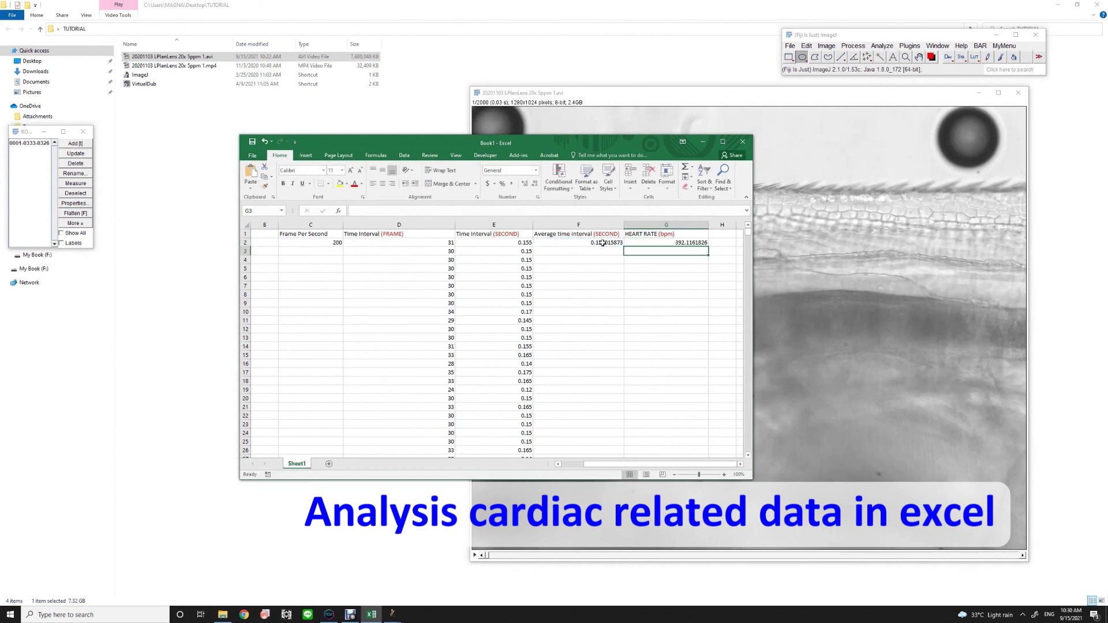
{"action": "left_click", "coordinate": [681, 243]}
Locate the source MP4 video in File Explorer's TUTORIAL folder, and return to Excel to review the worksheet from its first columns
{"action": "left_click", "coordinate": [155, 85]}
{"action": "key", "text": "Up"}
{"action": "key", "text": "Up"}
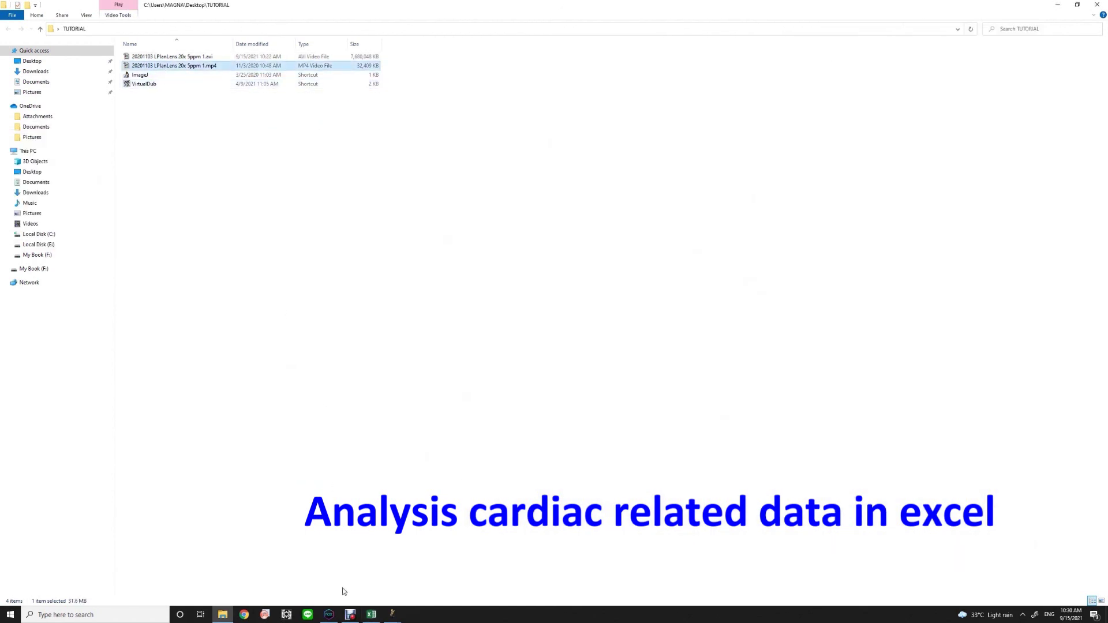
{"action": "left_click", "coordinate": [371, 614]}
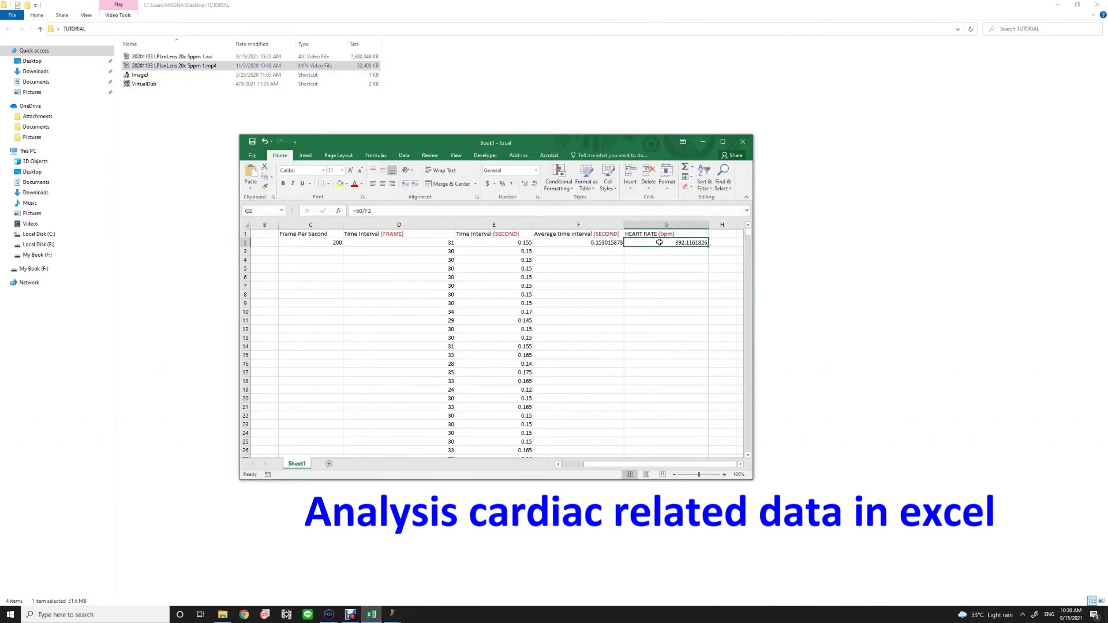
{"action": "left_click_drag", "start_coordinate": [613, 465], "coordinate": [589, 465]}
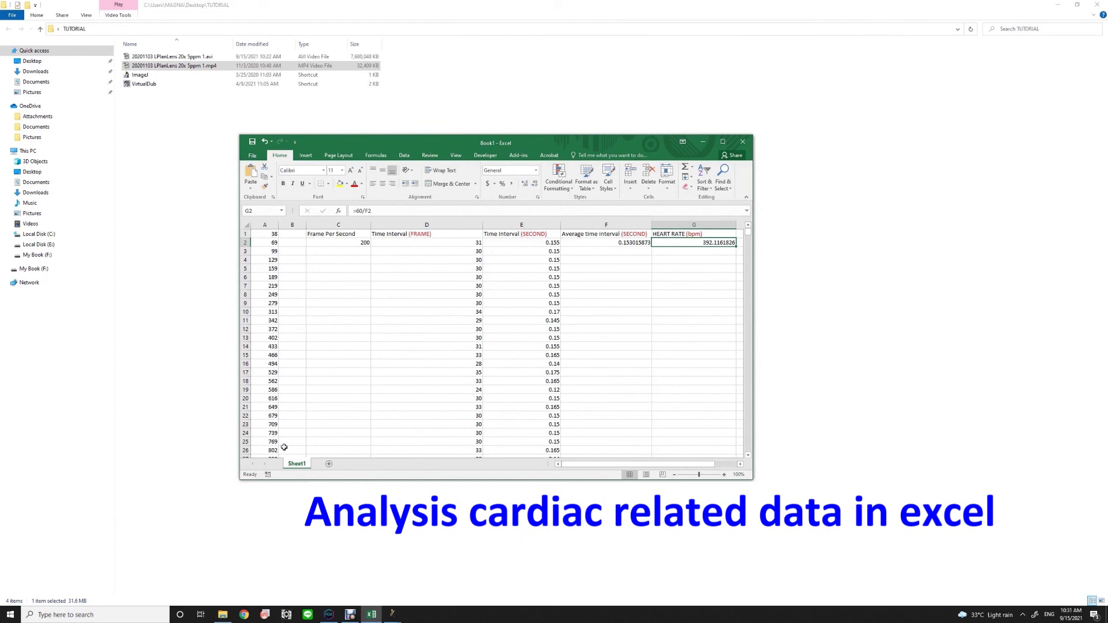
{"action": "left_click", "coordinate": [356, 234]}
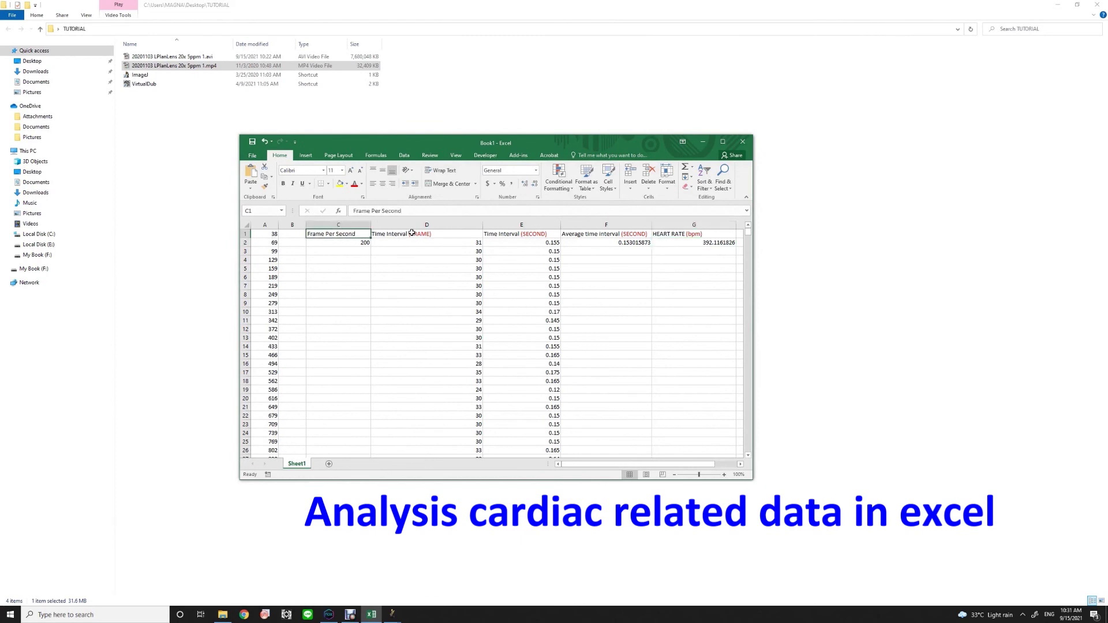